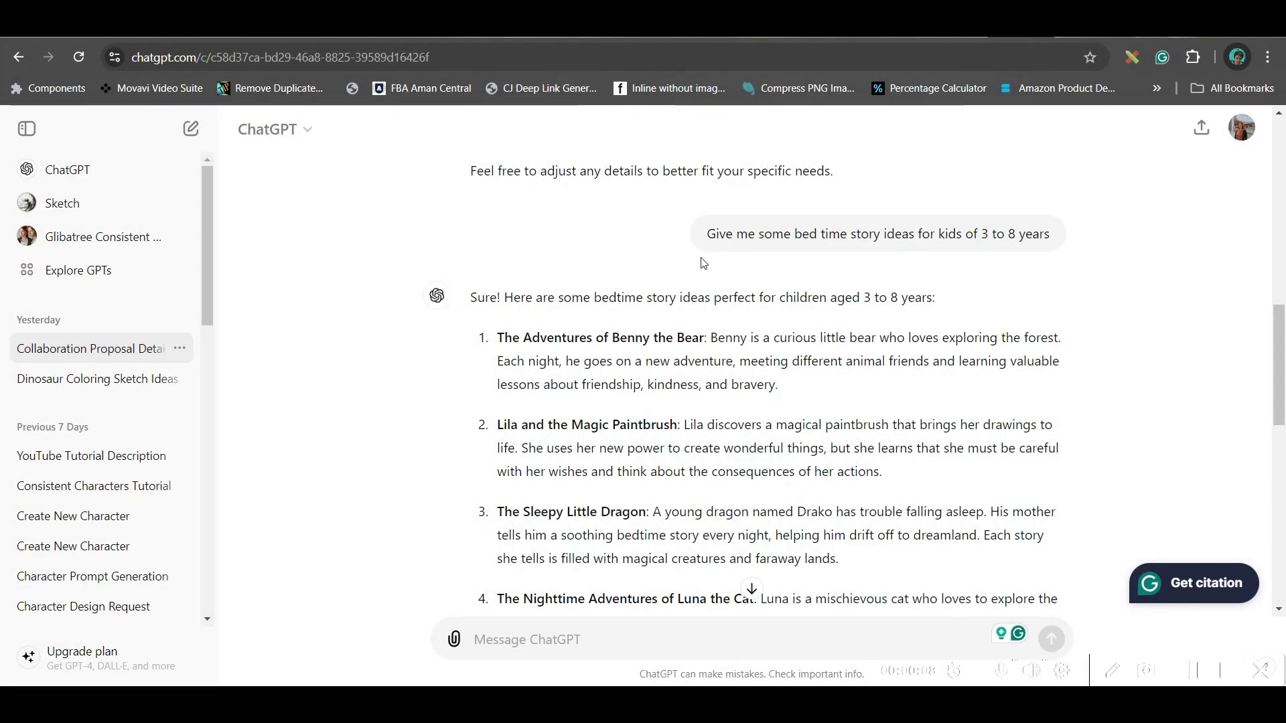
- Review the bedtime story ideas for ages 3 to 8 and highlight the Benny the Bear idea
drag(709, 235, 1069, 245)
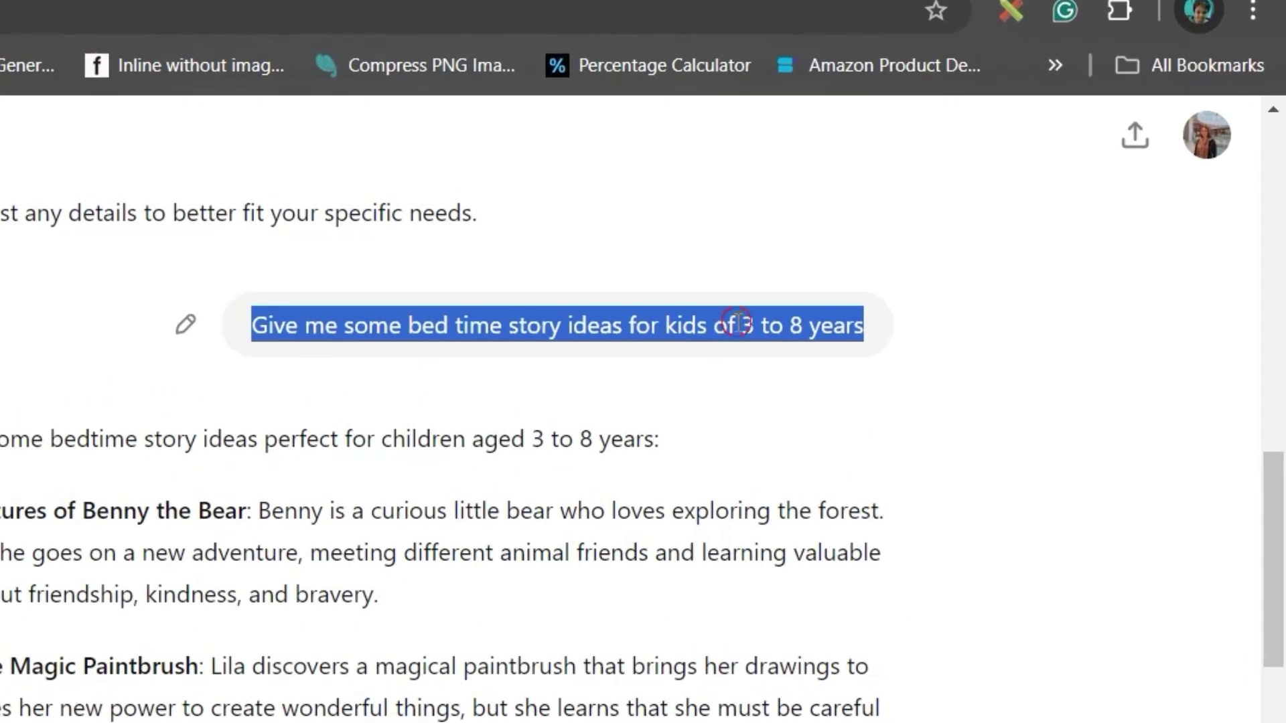
click(849, 329)
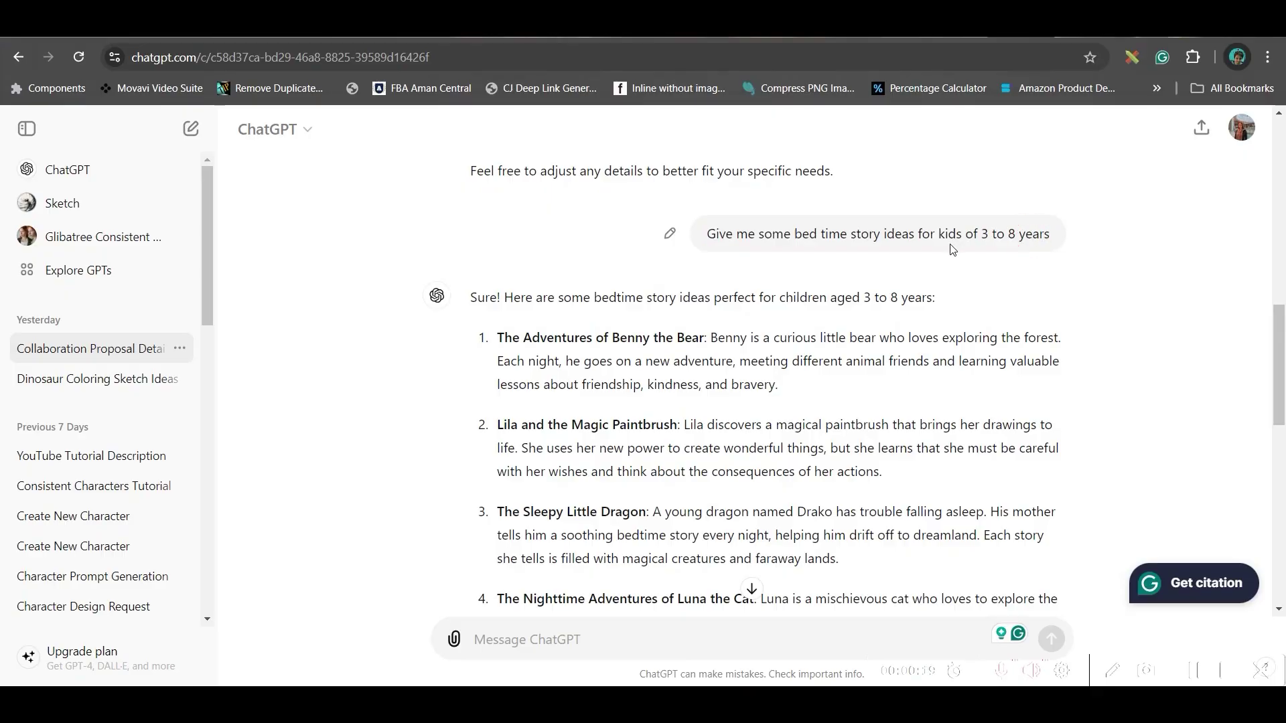
drag(982, 232, 1043, 248)
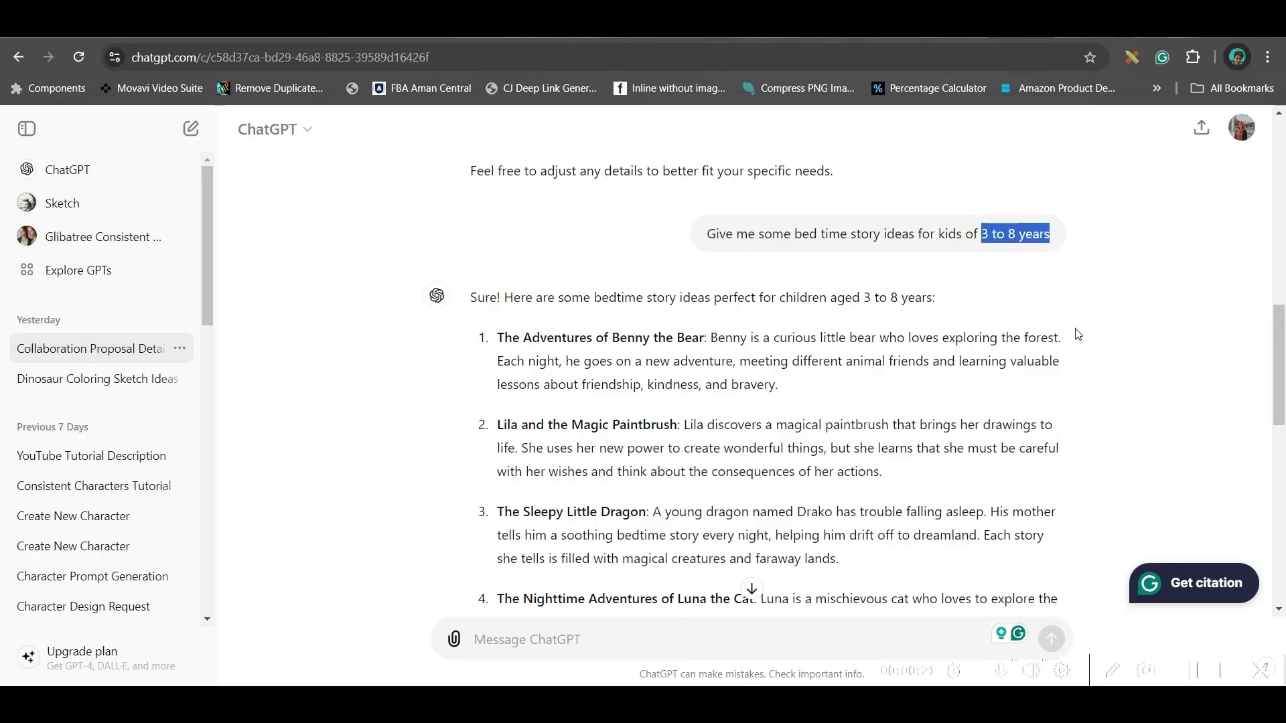
scroll(908, 390, down, 10)
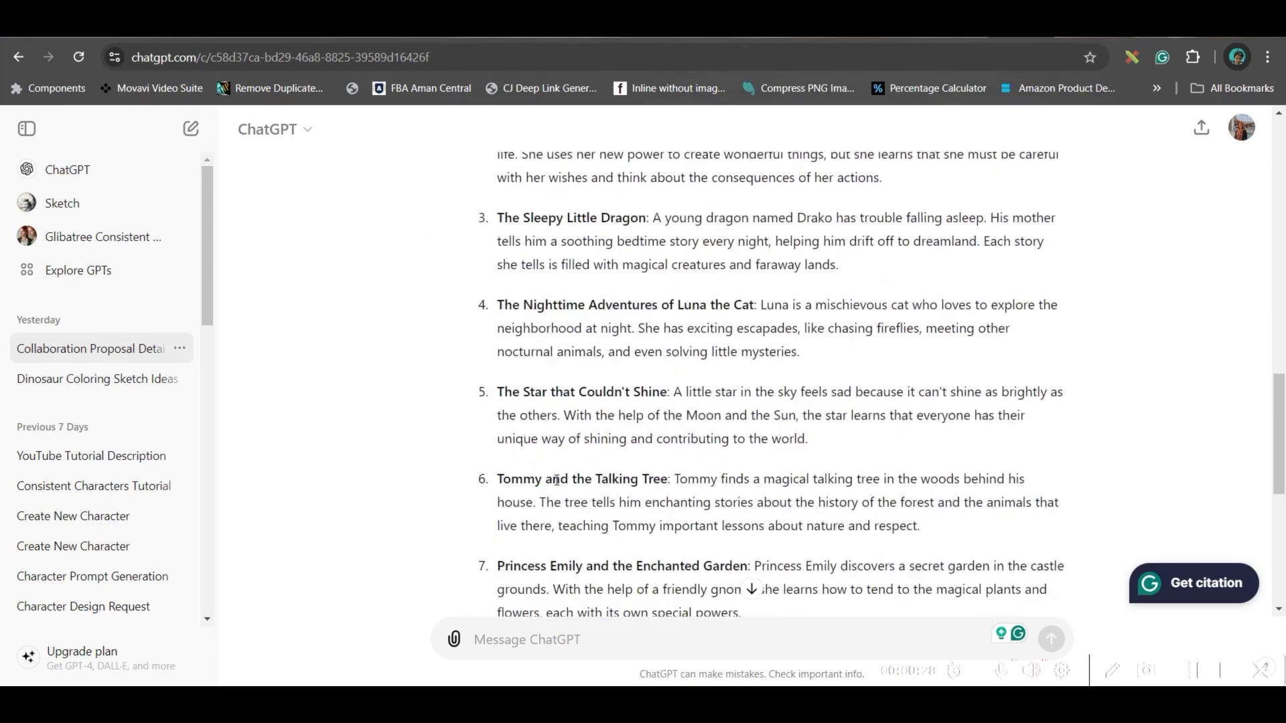
scroll(710, 483, down, 2)
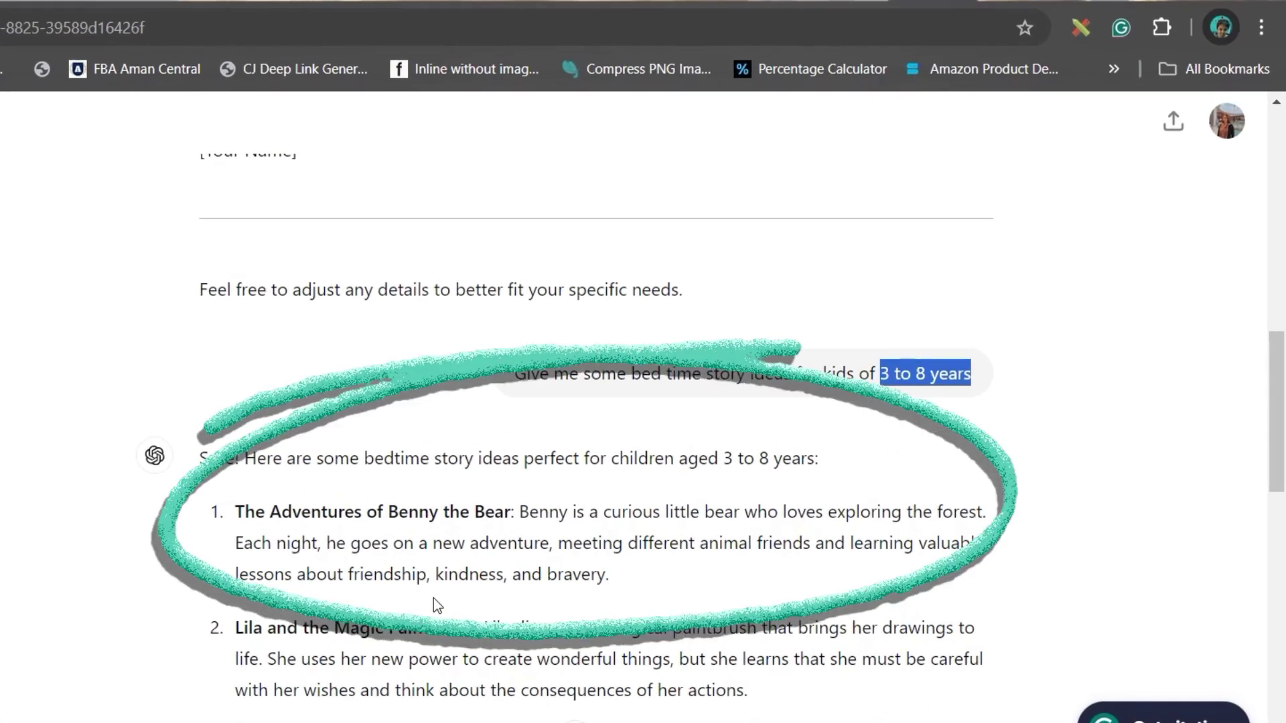
drag(235, 512, 346, 512)
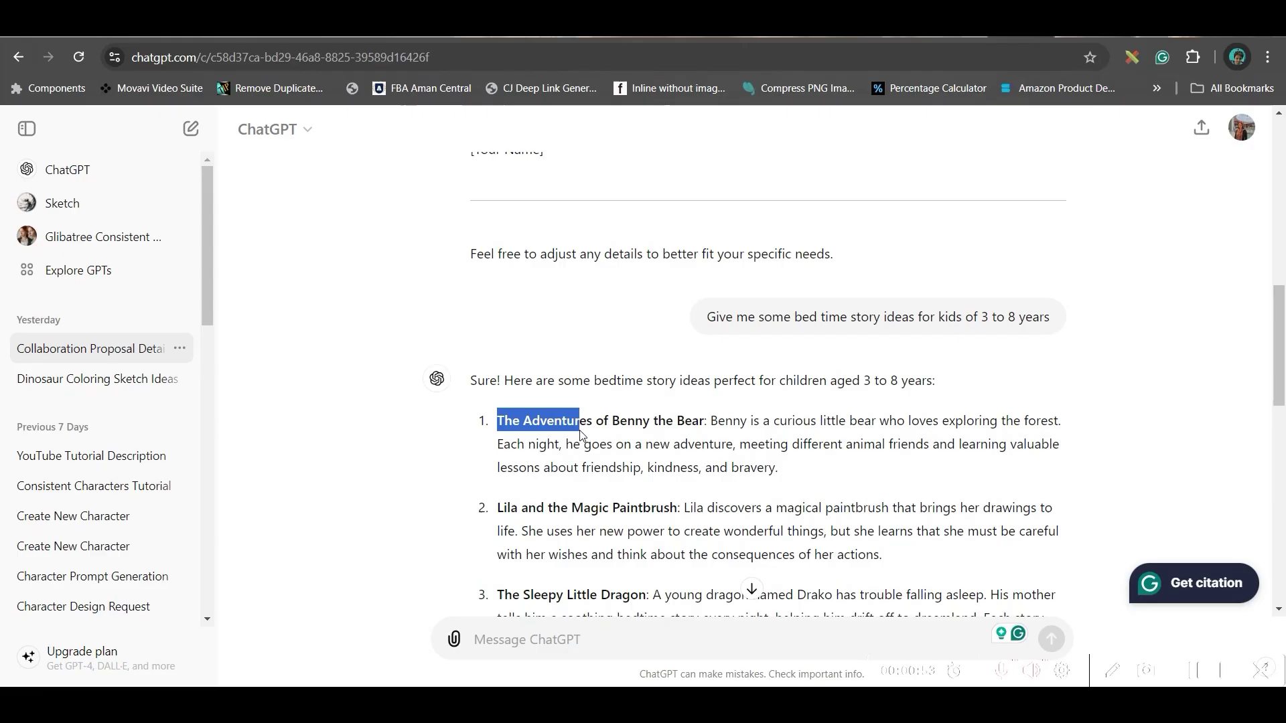
click(488, 421)
drag(499, 420, 811, 482)
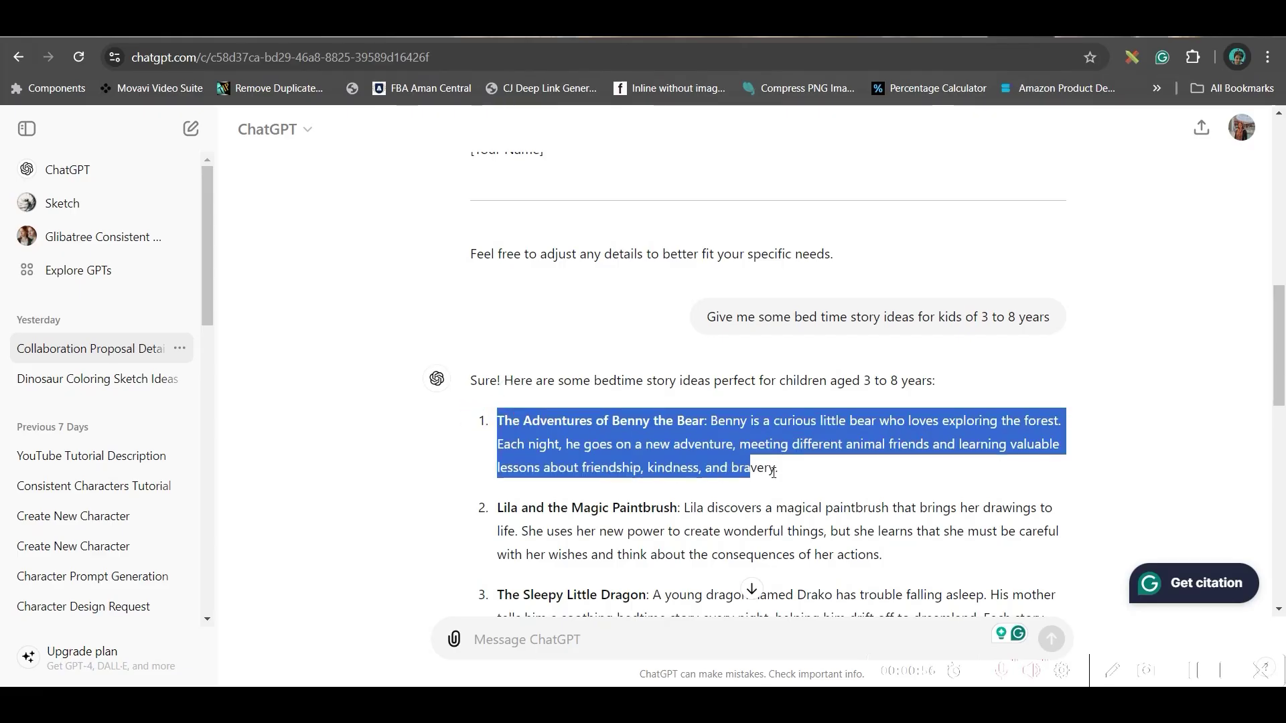
- Ask ChatGPT: 'please create the whole story on this'
click(634, 634)
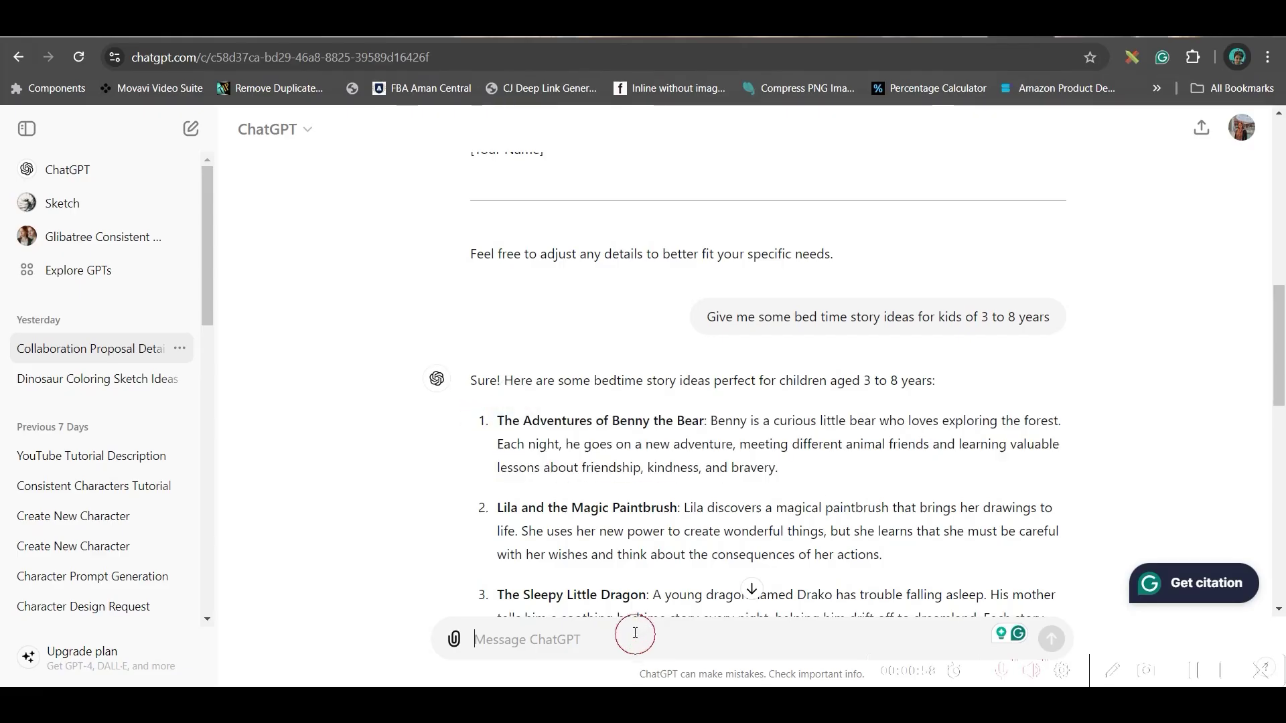
text(please create the whole story on this story idea")
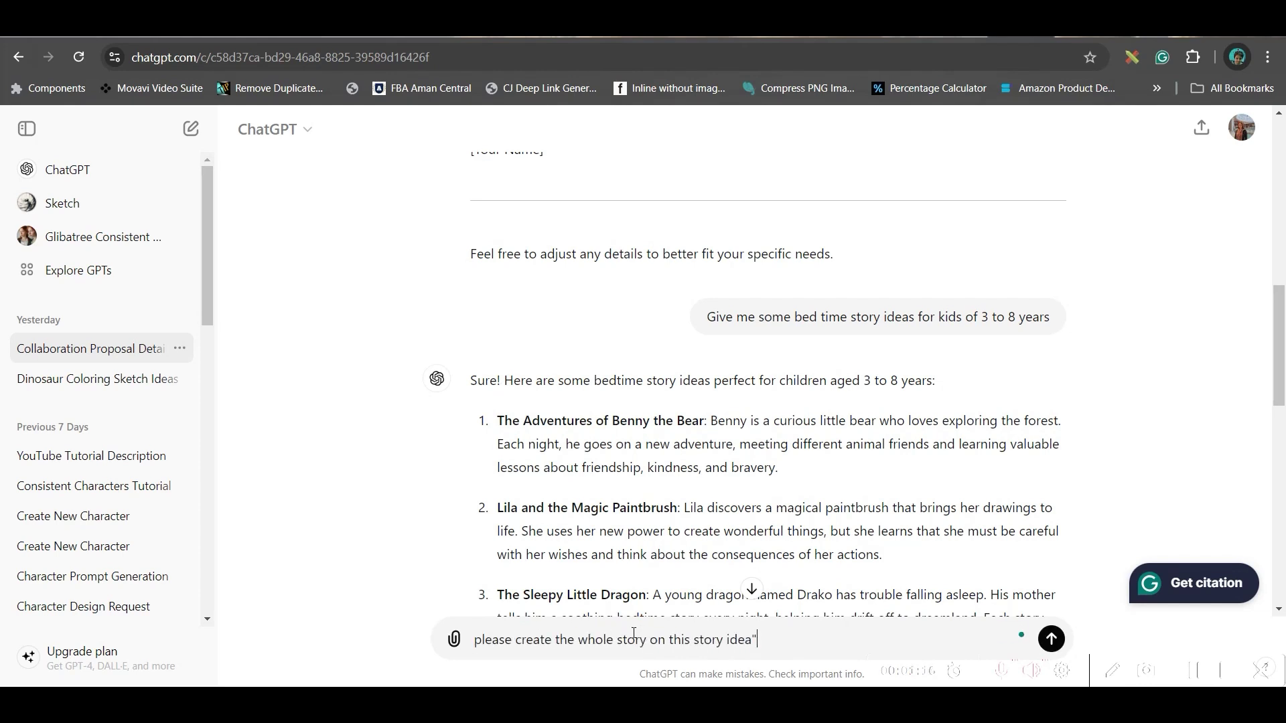
key(Return)
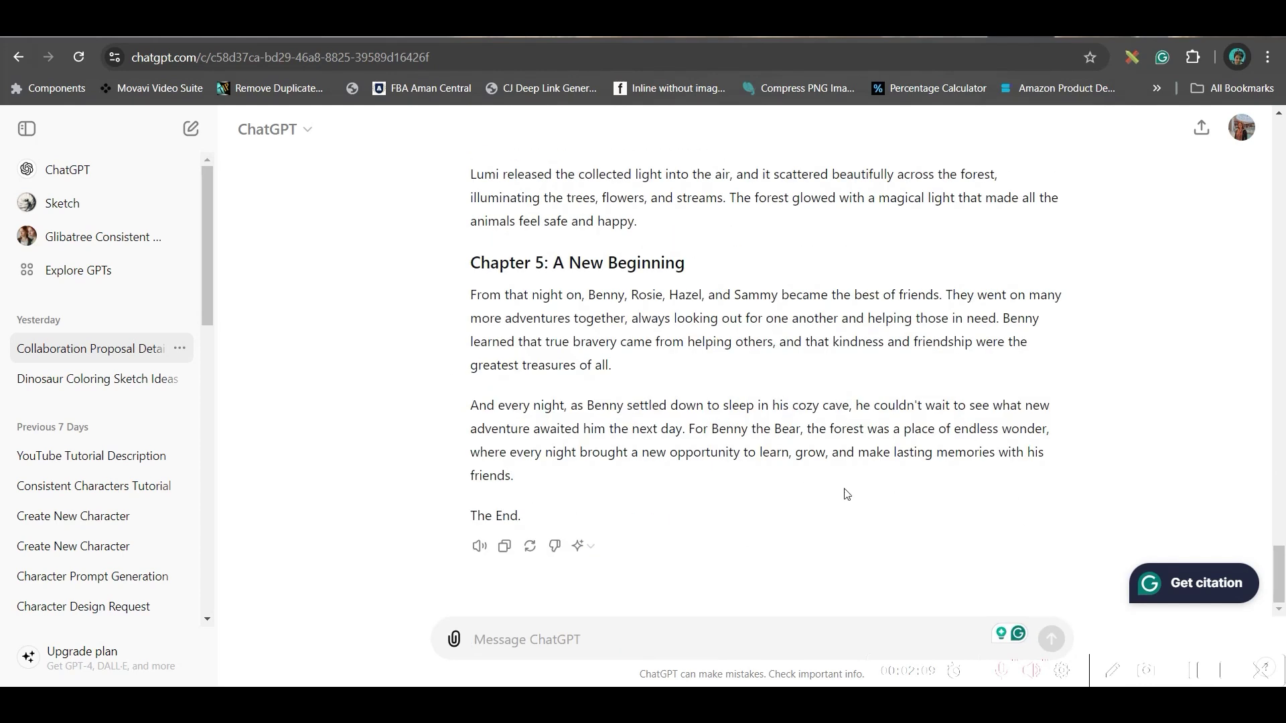
scroll(747, 426, up, 20)
scroll(736, 428, down, 15)
- Ask ChatGPT, acting as an AI image creator, for a character image prompt for each chapter
text(Please provide the character image)
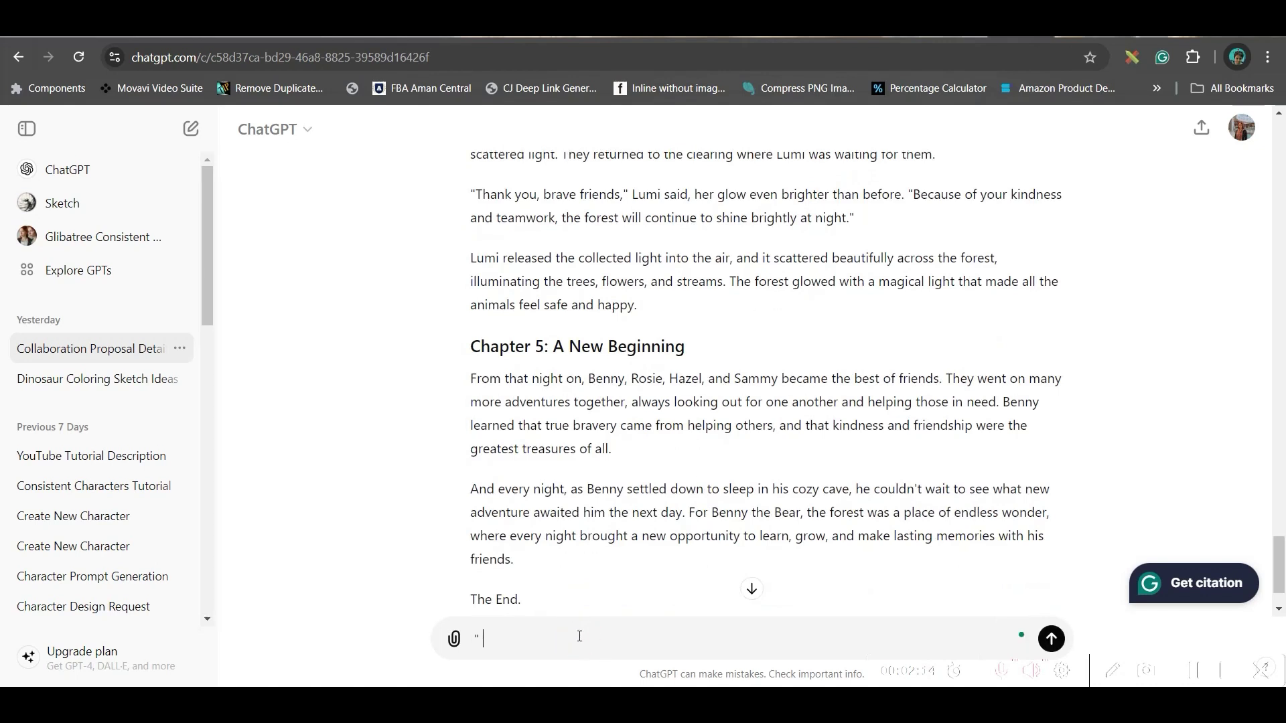
text( prompt for each chapter as given above)
click(474, 640)
text(Think you are a AI Image creator, hence)
mouse_move(568, 620)
click(569, 540)
key(Return)
- Read through the generated prompts and select Benny the Bear with his first description
scroll(600, 480, up, 4)
scroll(600, 480, up, 5)
scroll(602, 466, down, 3)
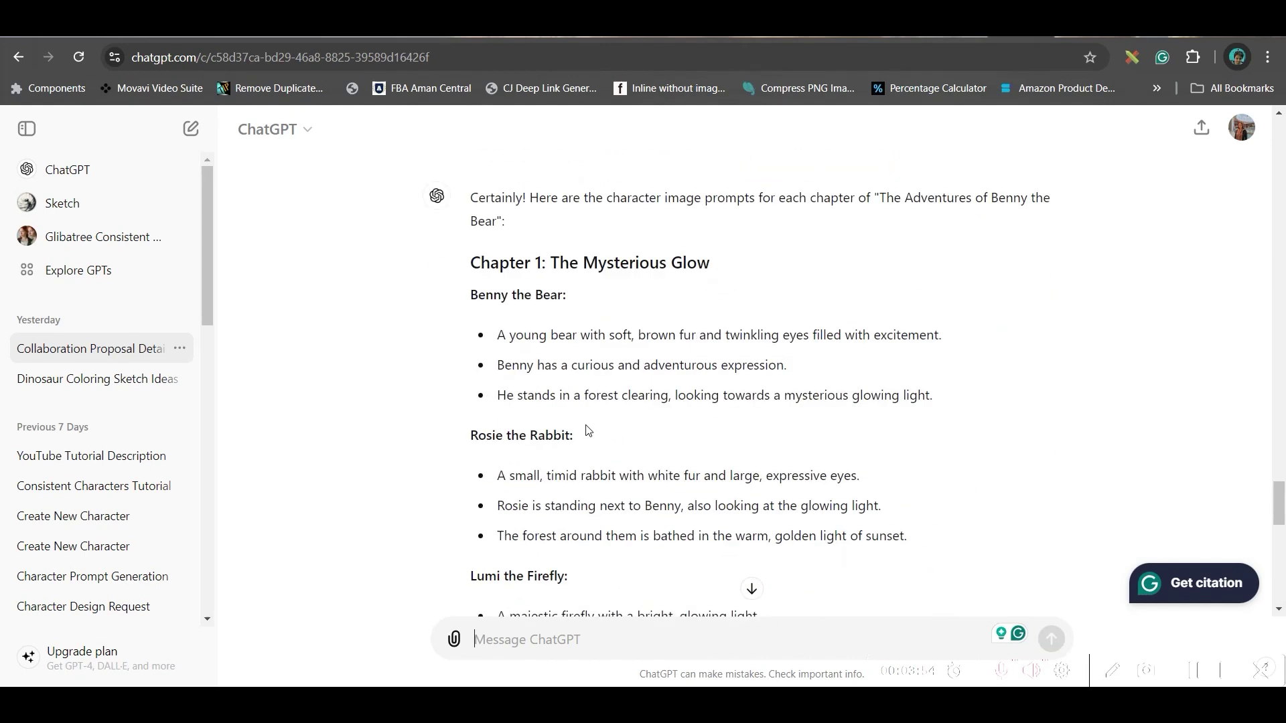
scroll(546, 334, up, 4)
scroll(602, 522, down, 2)
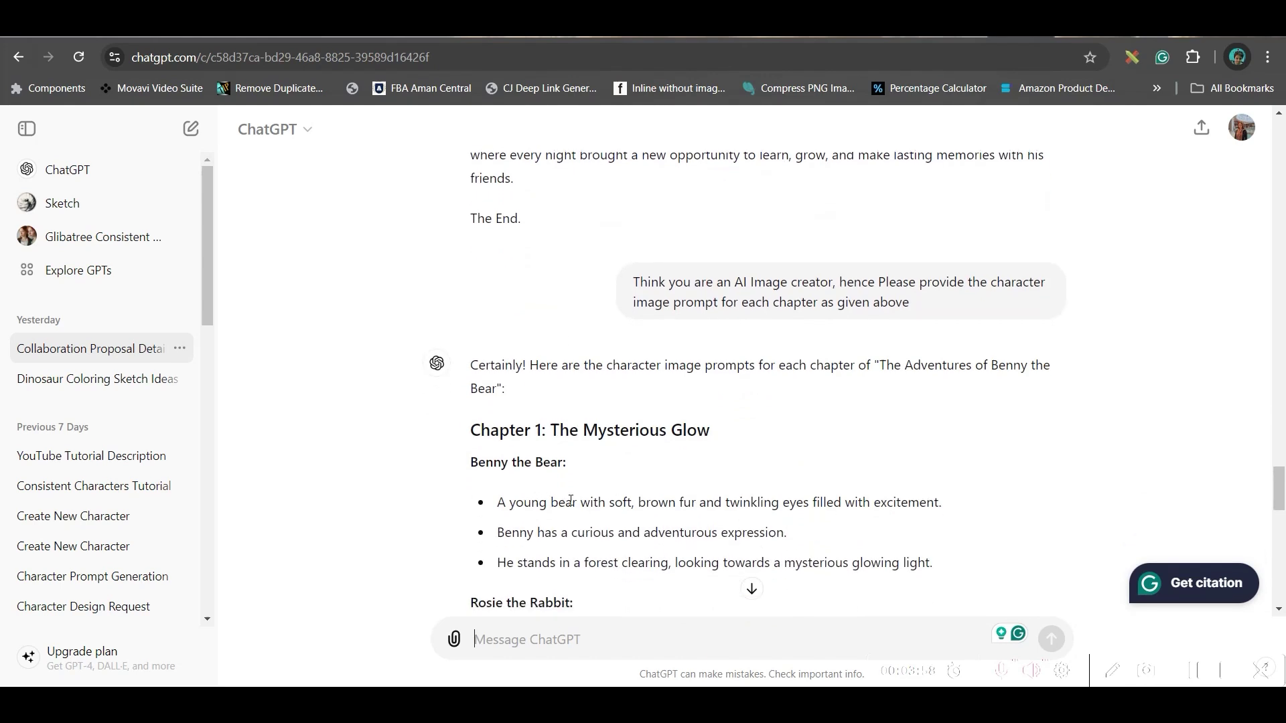
scroll(570, 501, down, 3)
scroll(536, 462, down, 2)
scroll(569, 502, down, 3)
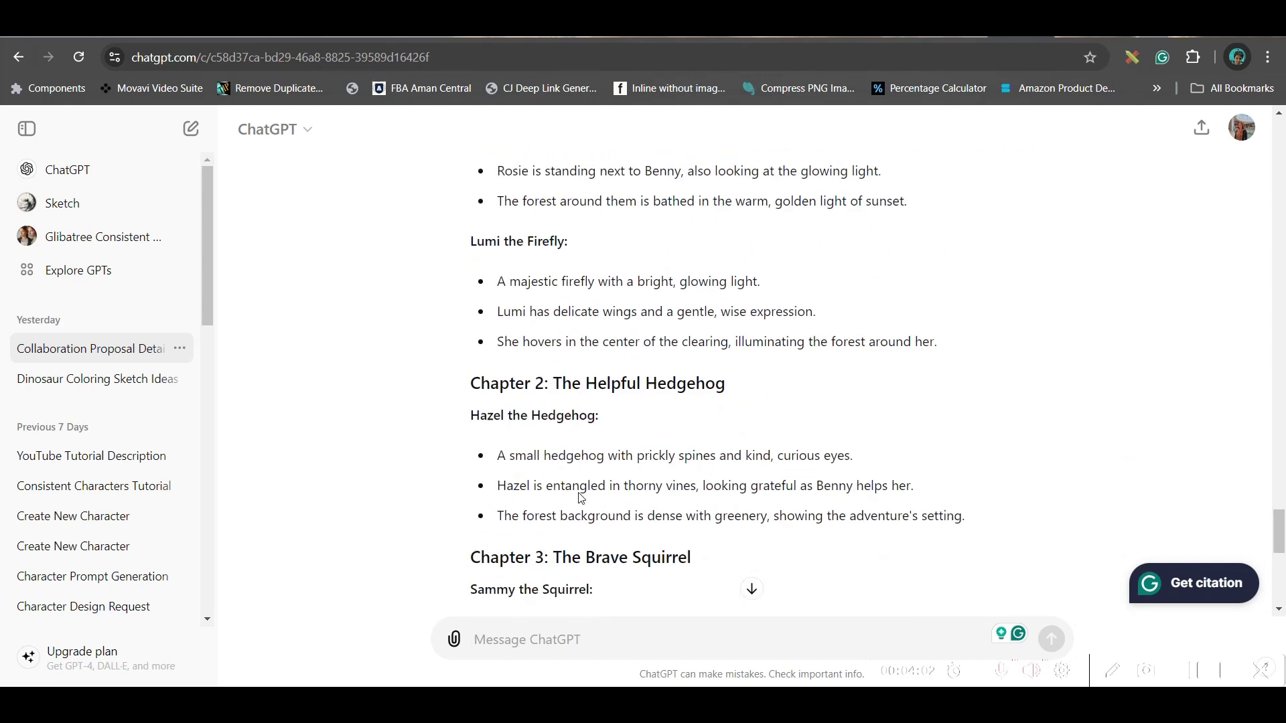
scroll(541, 393, up, 5)
drag(471, 378, 923, 417)
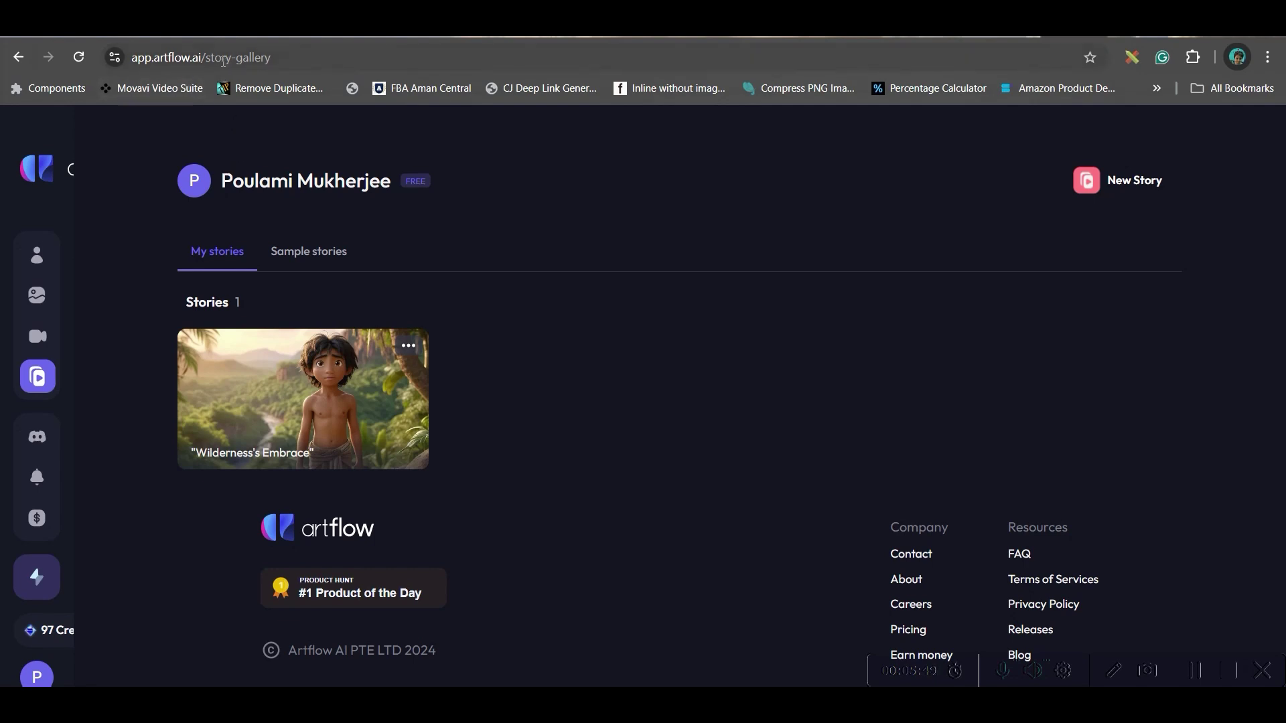
- Start a New Story and pick the 'I have a story' option to supply your own outline
mouse_move(101, 376)
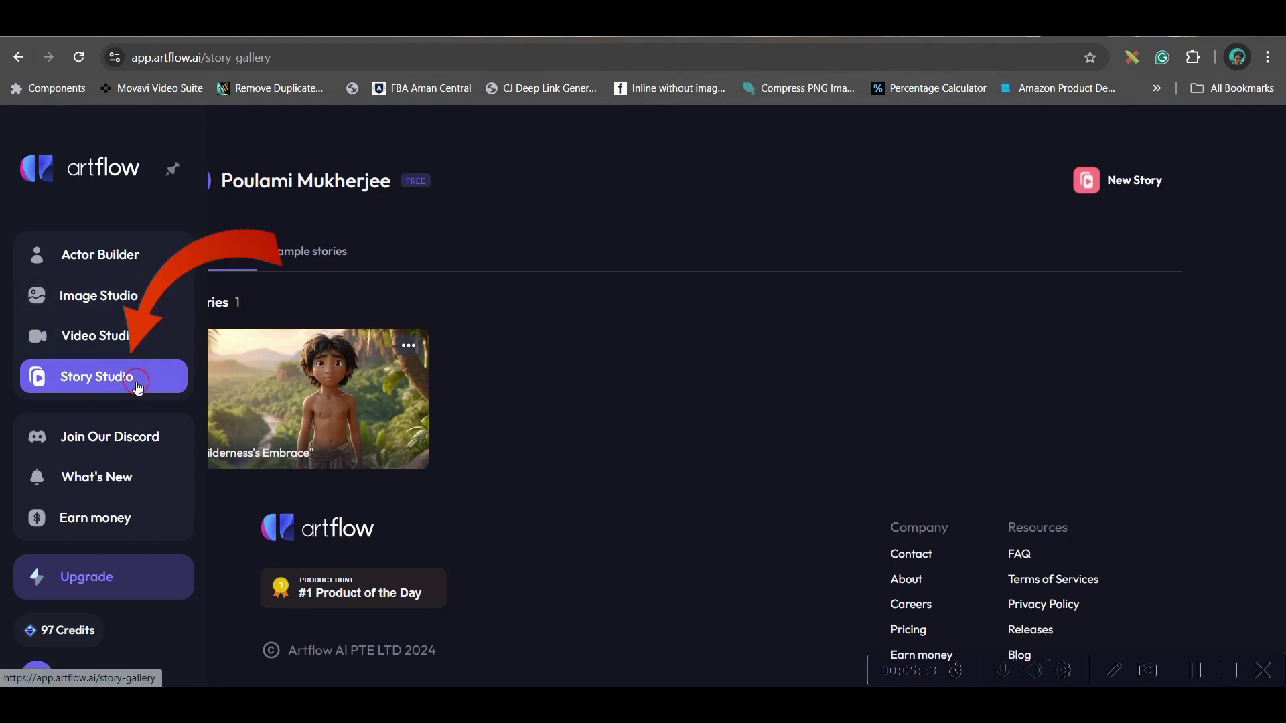
click(1127, 181)
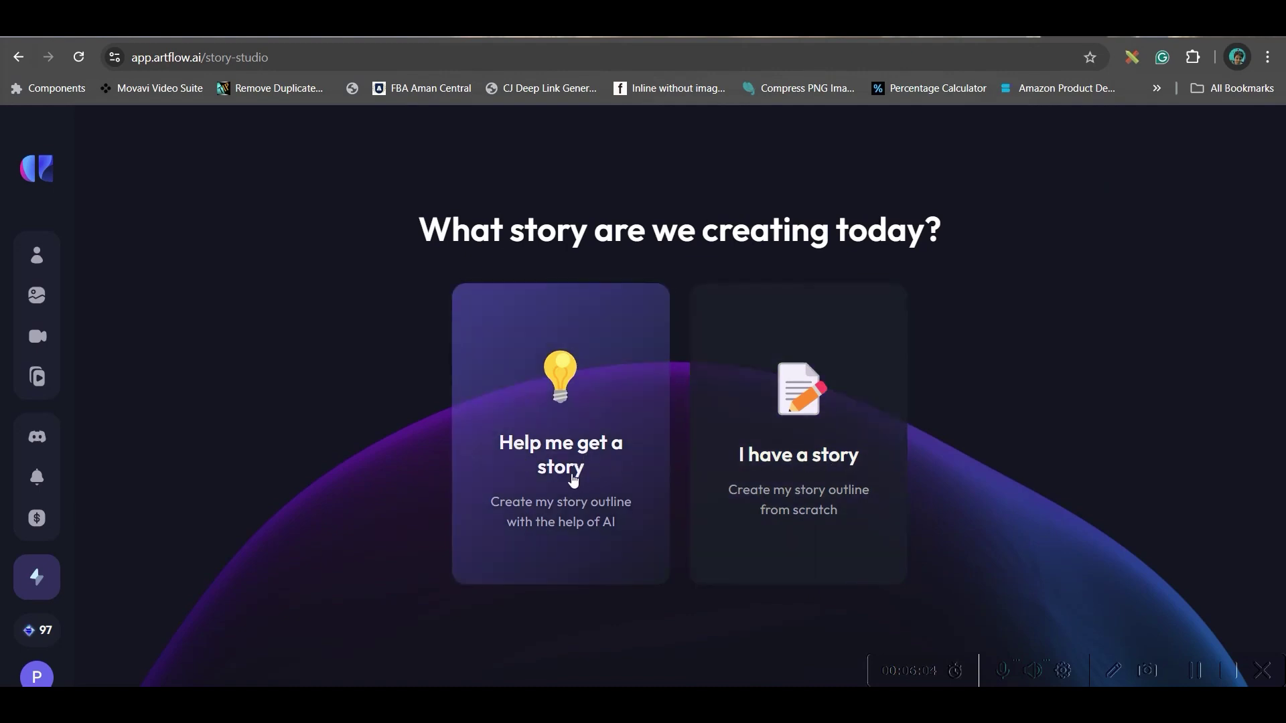
click(810, 468)
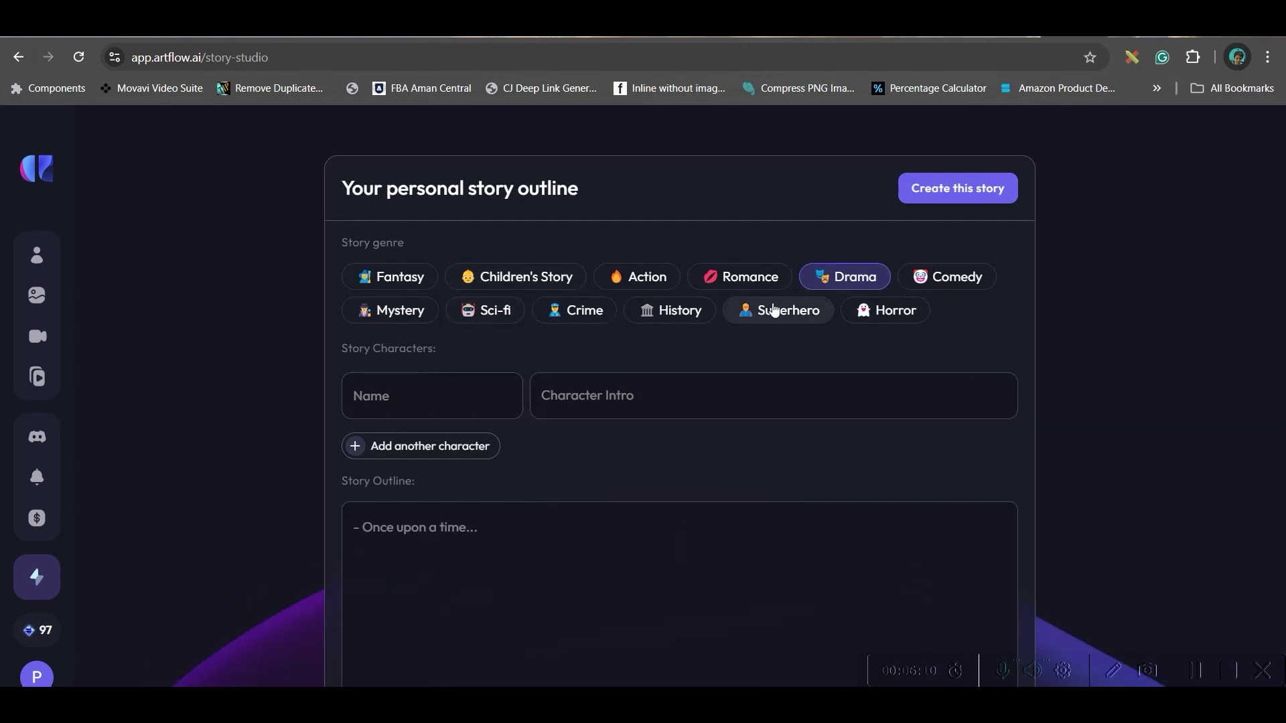
- Choose the Children's Story genre and enter 'Benny the Bear' as the first character's name
click(572, 285)
click(473, 395)
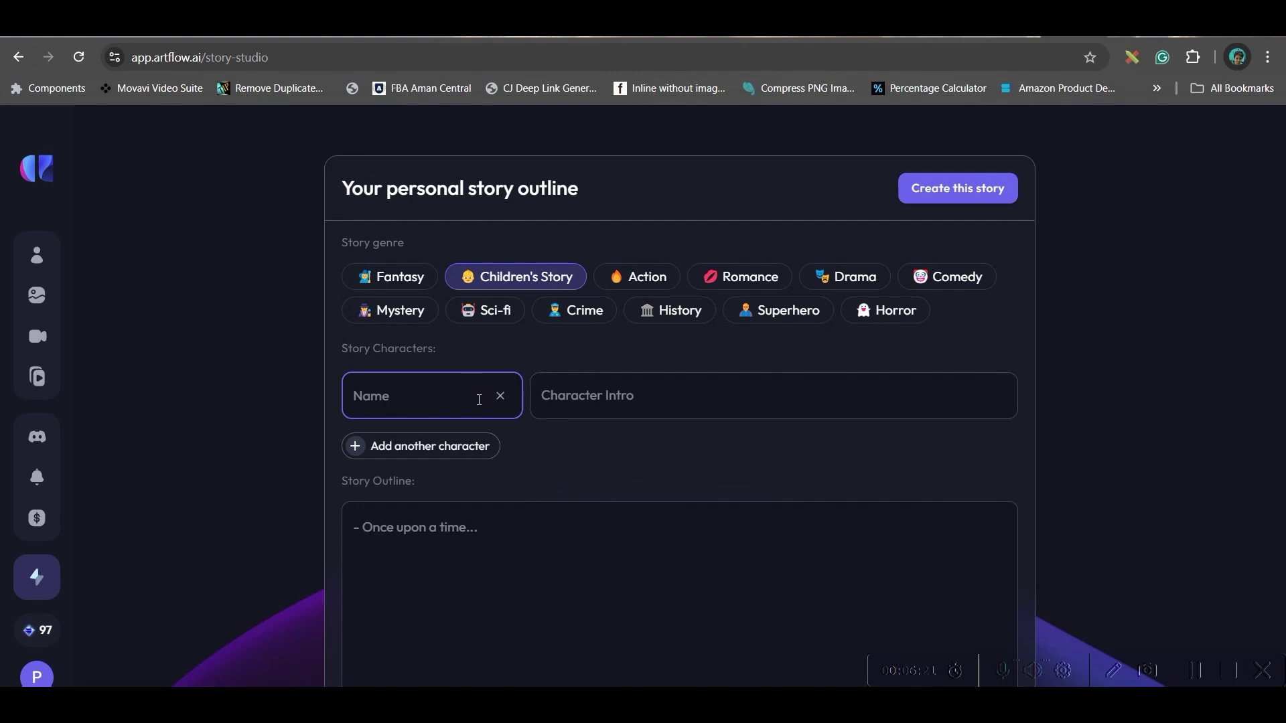
click(965, 38)
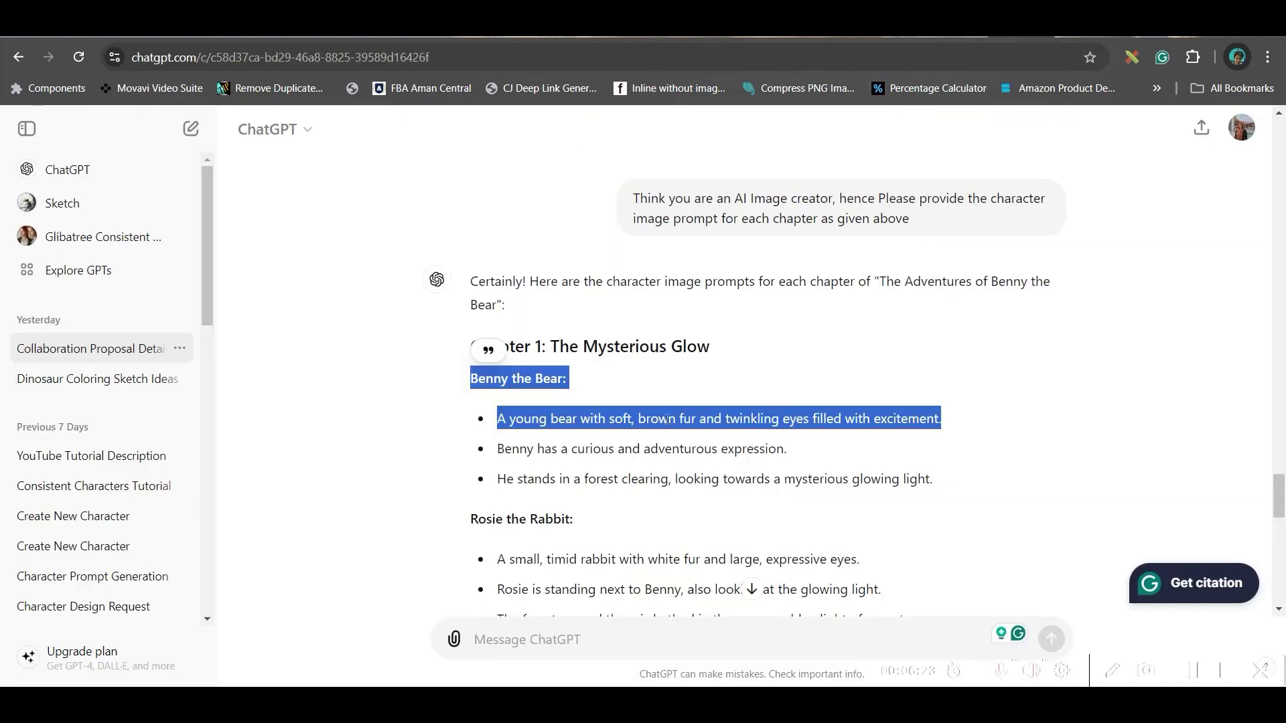
click(621, 372)
drag(561, 377, 470, 379)
key(ctrl+c)
click(1056, 38)
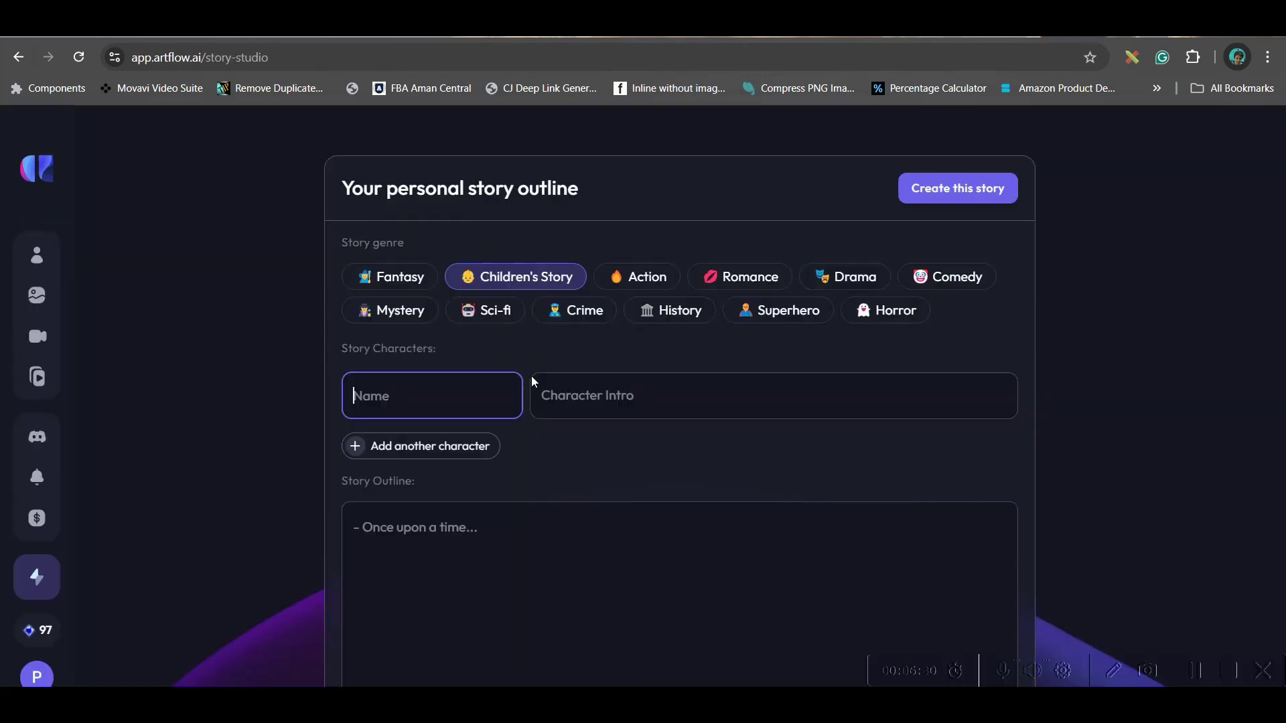
key(ctrl+v)
key(Tab)
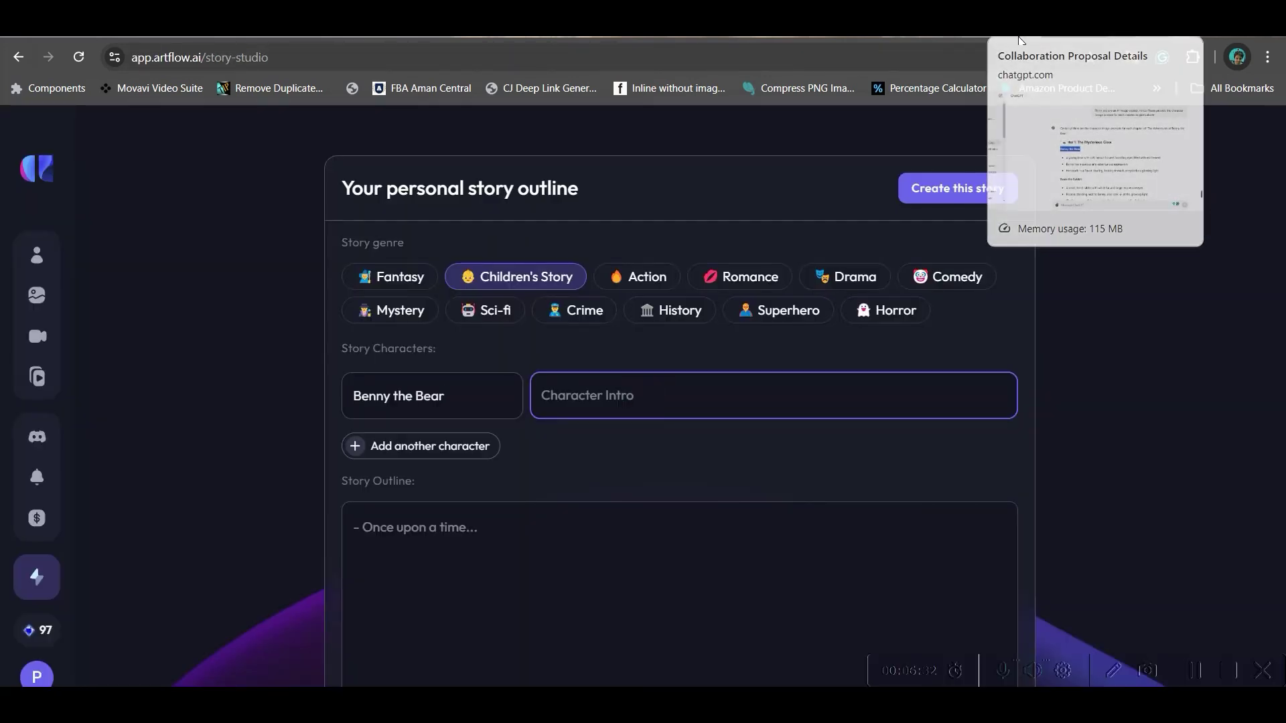
- Copy Benny's description from ChatGPT into his Character Intro and add another character row
click(1032, 38)
drag(497, 418, 945, 420)
key(ctrl+c)
click(1055, 38)
key(ctrl+v)
click(424, 444)
- Add Rosie the Rabbit with her ChatGPT description as the second character, then add a third row
click(1031, 38)
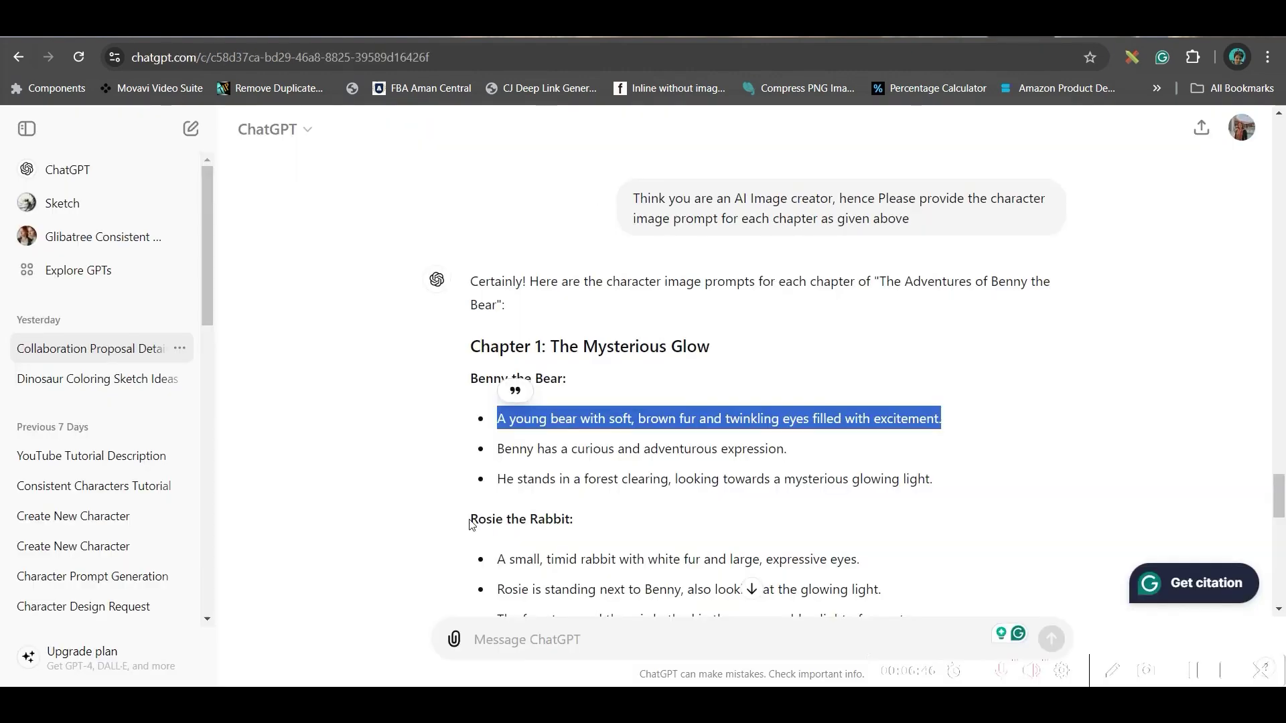
mouse_move(473, 518)
mouse_down()
mouse_move(606, 535)
mouse_move(469, 523)
mouse_up()
click(603, 535)
click(1055, 38)
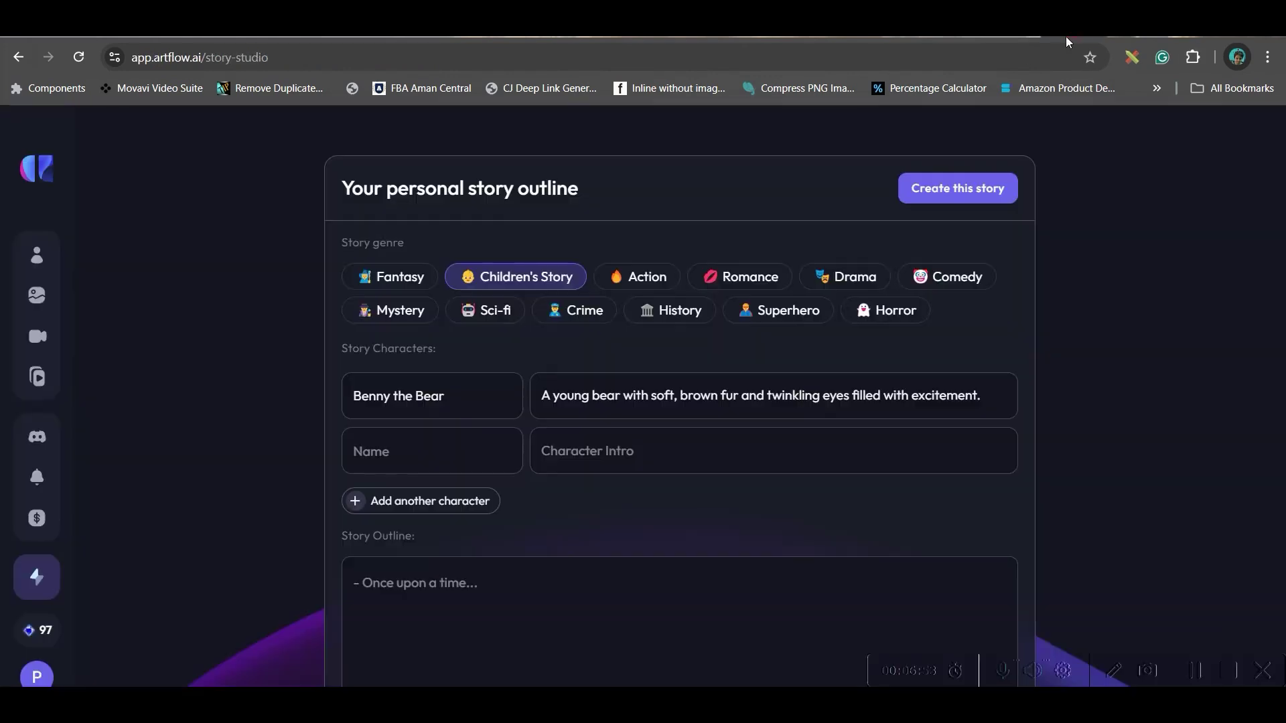
click(452, 461)
key(ctrl+v)
click(1038, 40)
drag(497, 558, 866, 559)
key(ctrl+c)
click(1056, 38)
key(Tab)
key(ctrl+v)
click(442, 511)
- Enter 'Lumi the Firefly' as the third character's name
click(1039, 40)
drag(566, 404, 469, 404)
key(ctrl+c)
click(1055, 38)
key(ctrl+v)
key(Tab)
- Fill in Lumi the Firefly's Character Intro from her ChatGPT description
click(1013, 38)
drag(497, 451, 764, 450)
click(1056, 38)
click(1039, 41)
scroll(669, 369, down, 2)
drag(470, 415, 594, 416)
click(1005, 37)
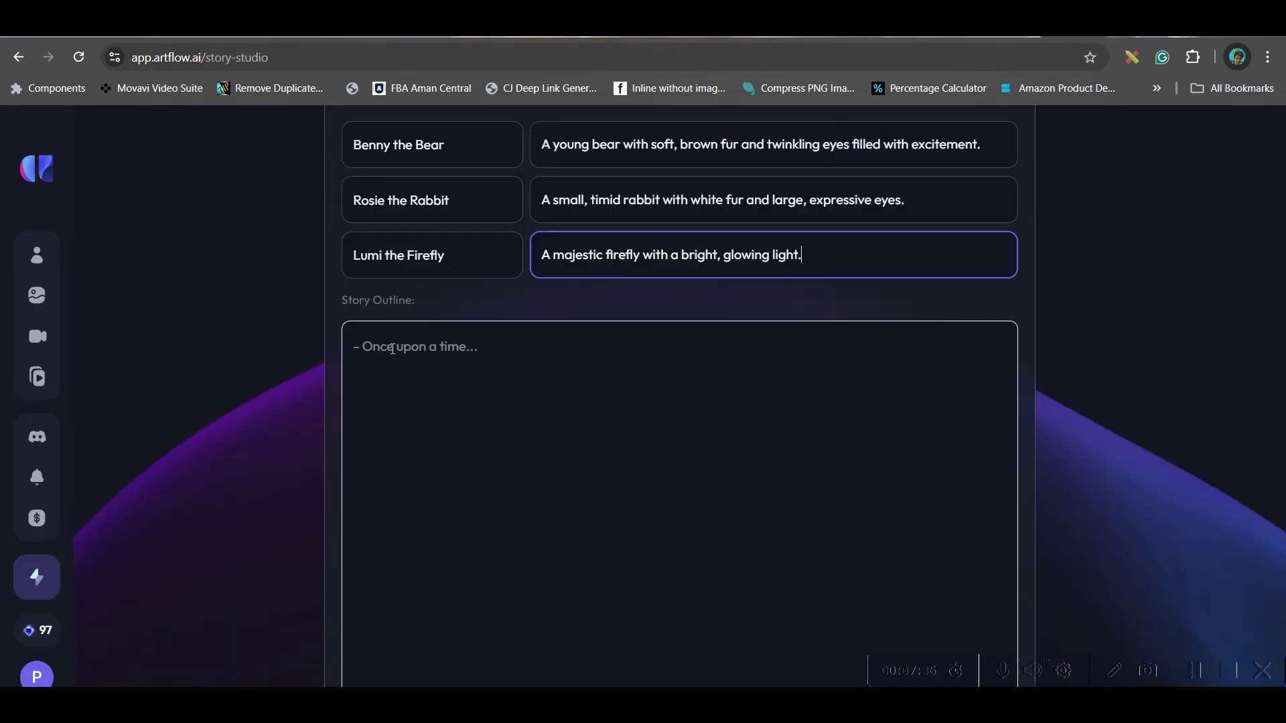
scroll(492, 546, up, 4)
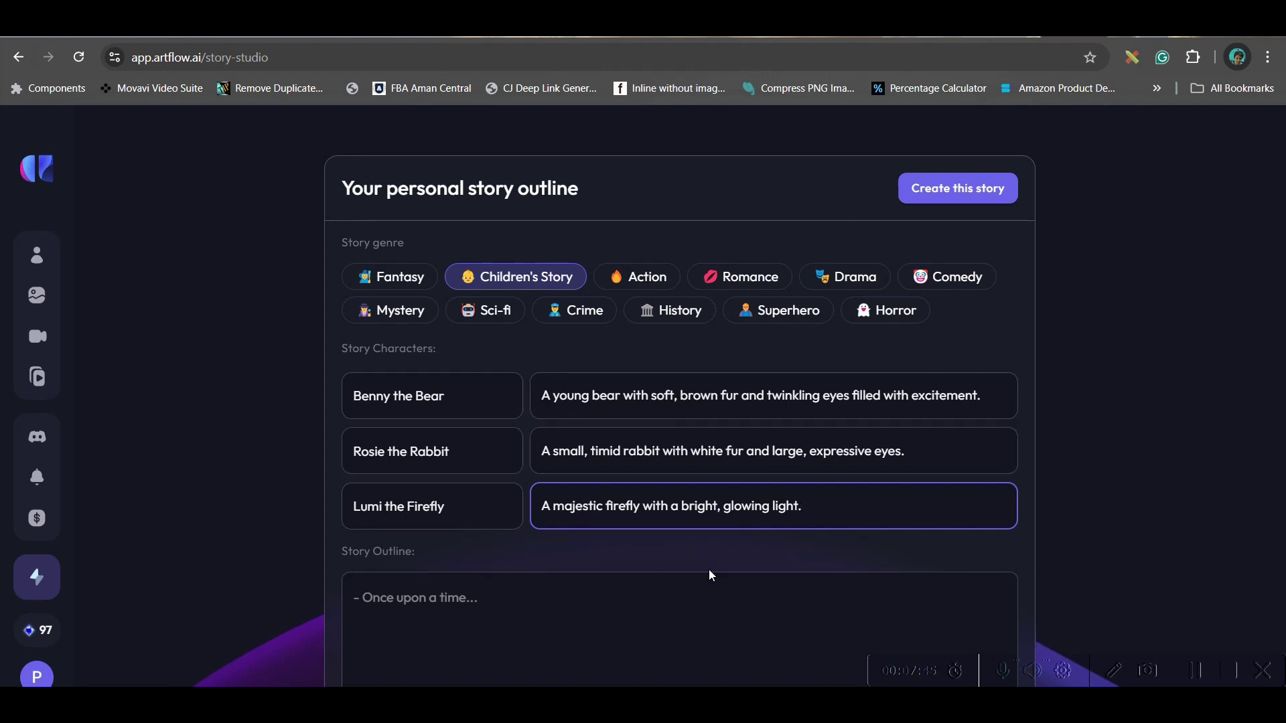
scroll(709, 569, down, 2)
- Paste the ChatGPT story's chapter text into the Story Outline box, filling 1498 of 2000 characters
click(411, 435)
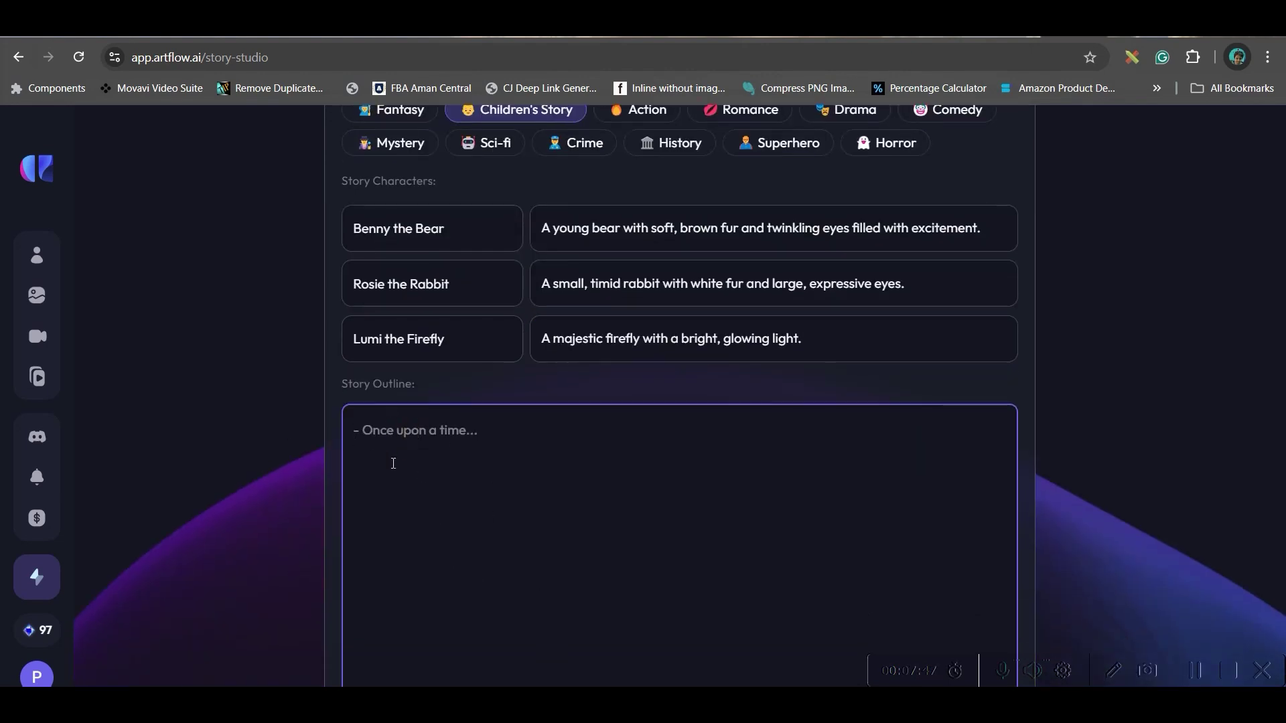
click(999, 40)
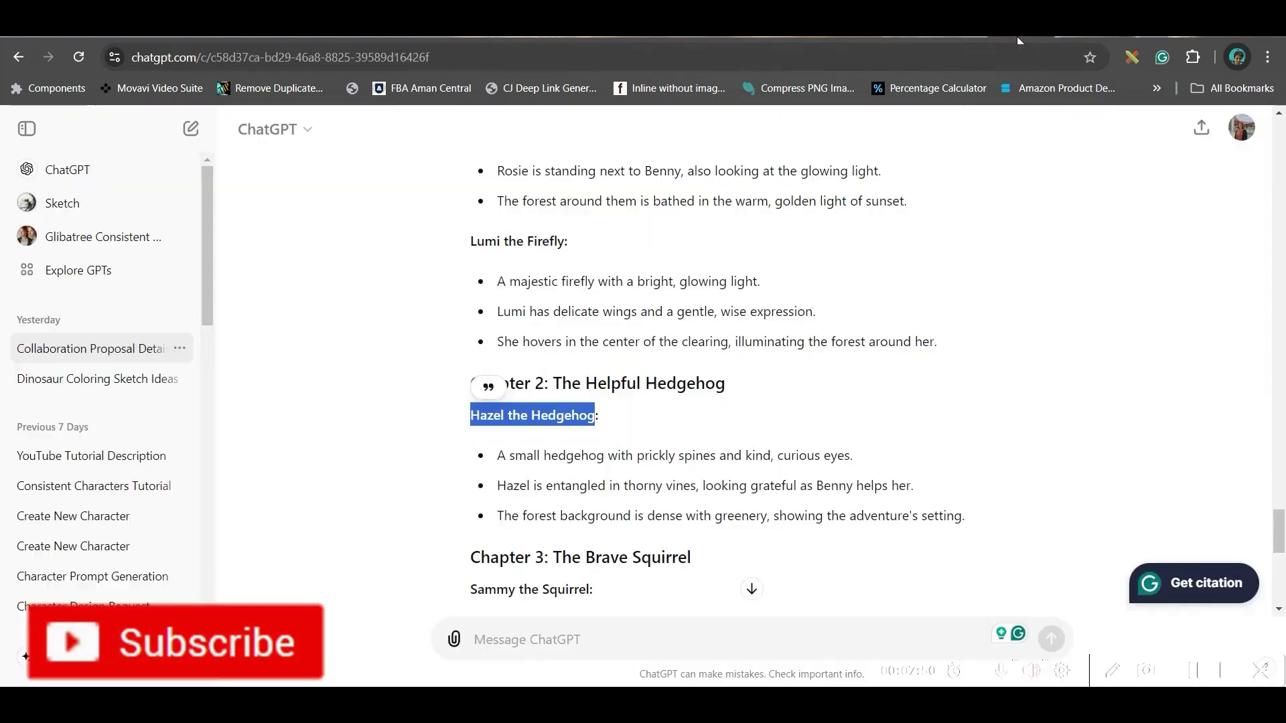
scroll(683, 473, up, 6)
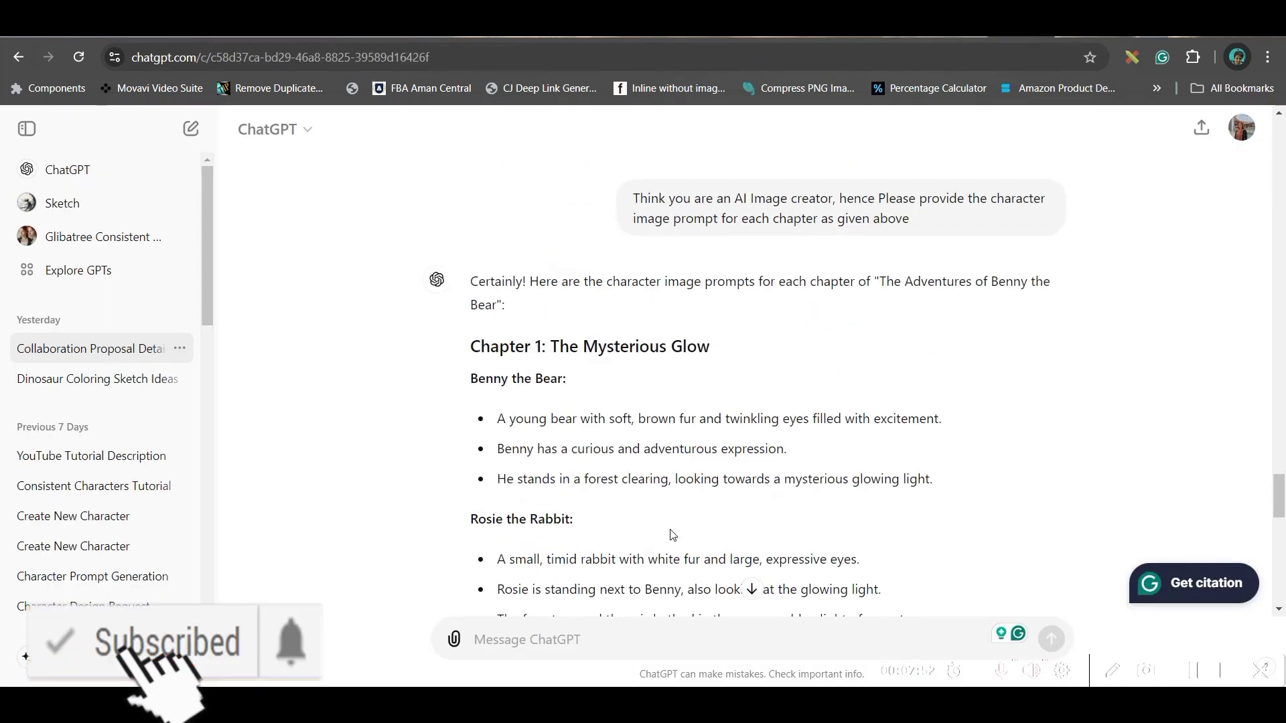
scroll(684, 473, up, 17)
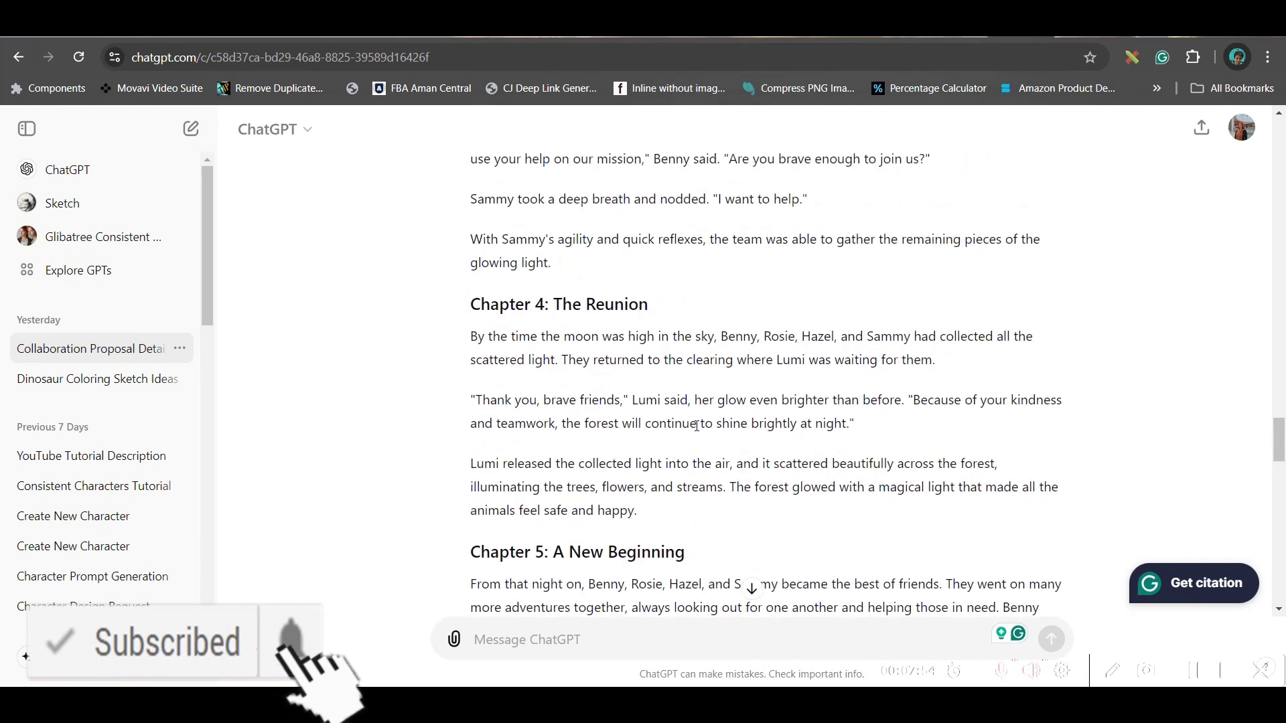
scroll(482, 309, up, 5)
scroll(472, 258, up, 5)
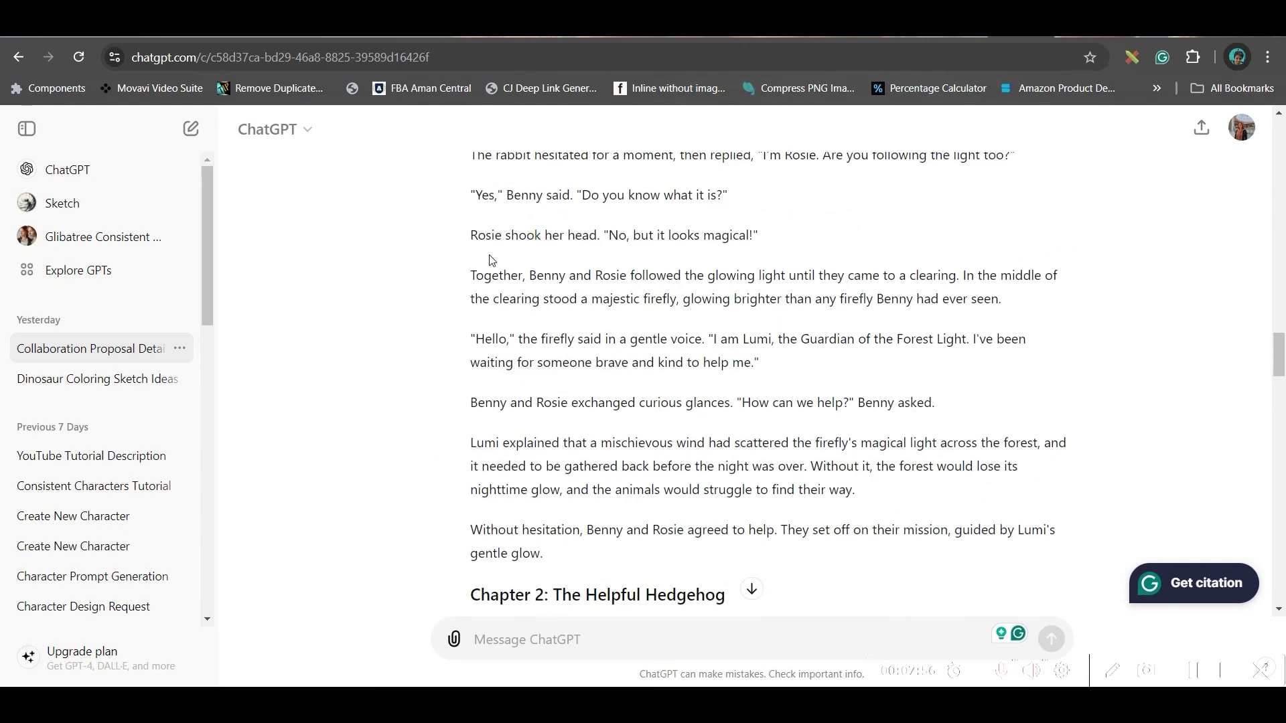
shift+click(788, 558)
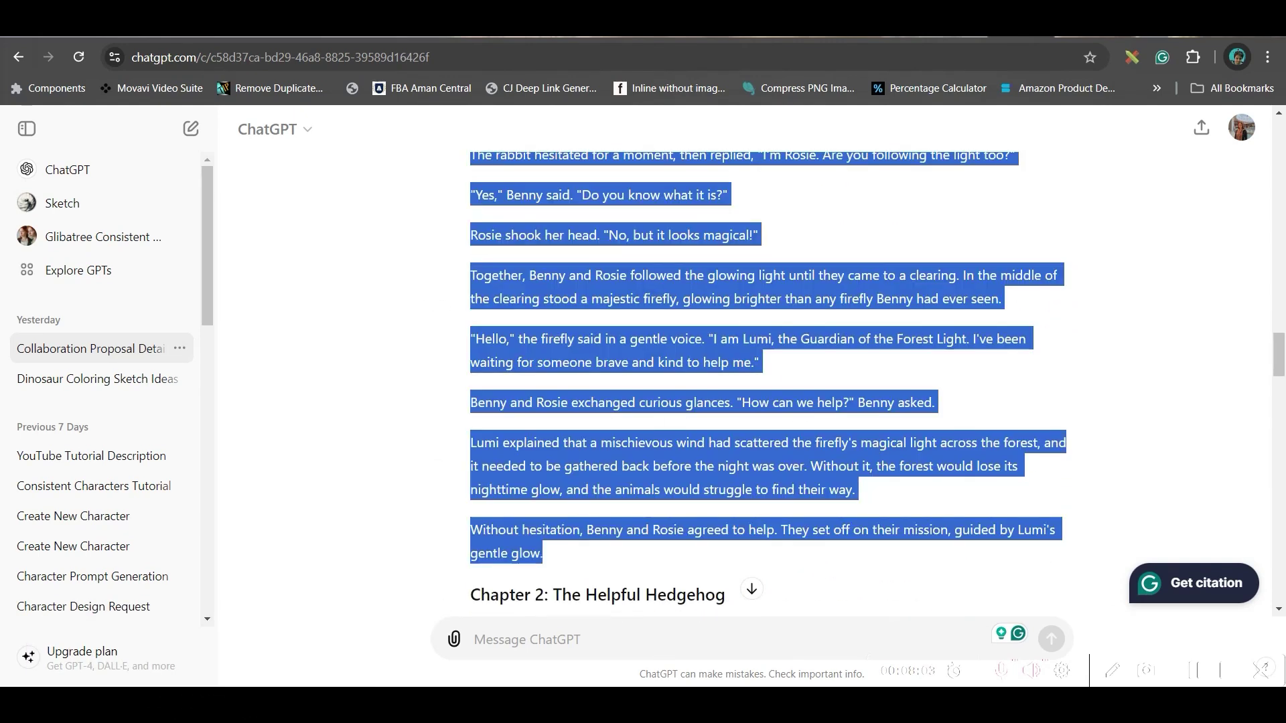
click(1063, 36)
key(ctrl+v)
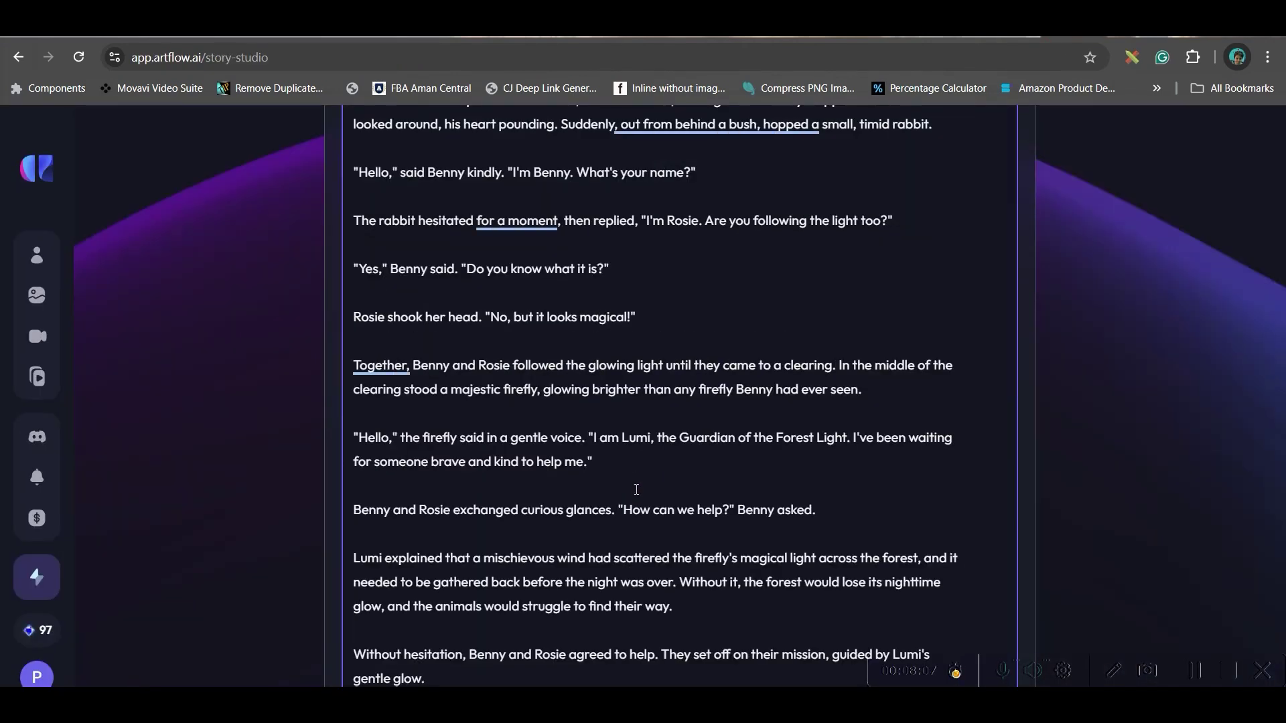
scroll(567, 467, down, 2)
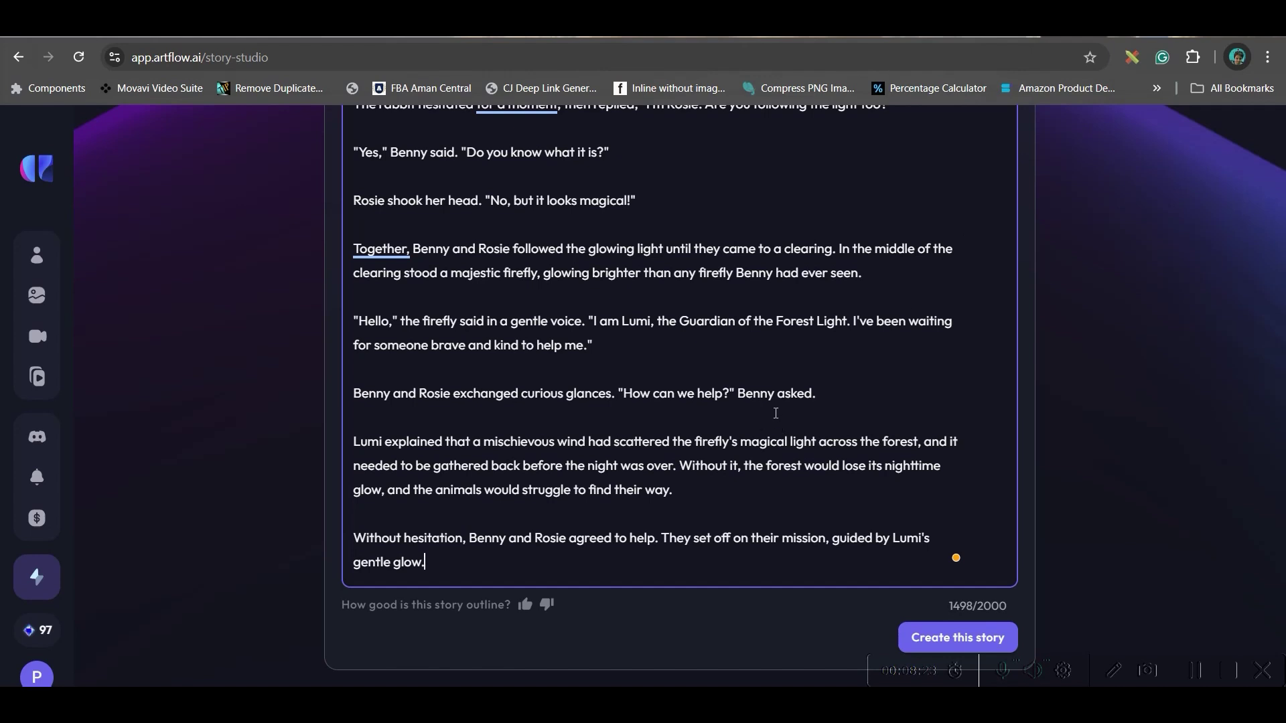
- Create the story in Horizontal 16:9 format with the 3D Cartoon style, continuing through characters to the storyboard
click(963, 636)
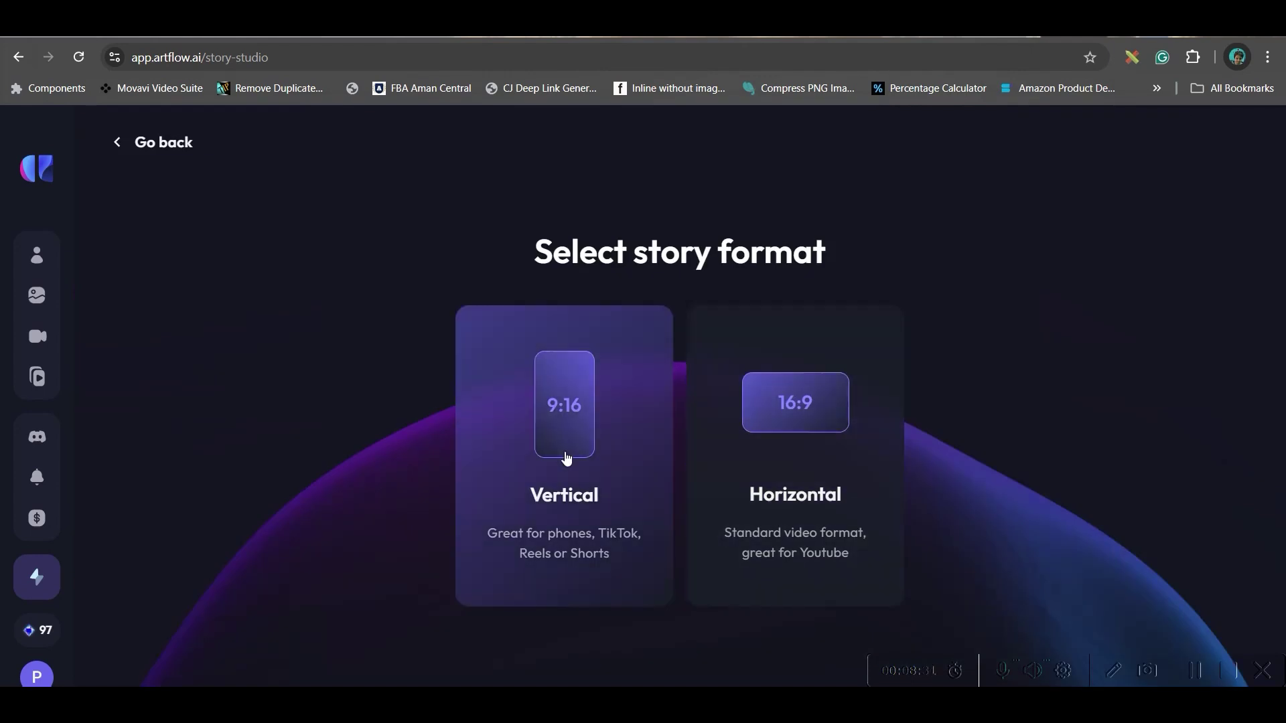
click(815, 429)
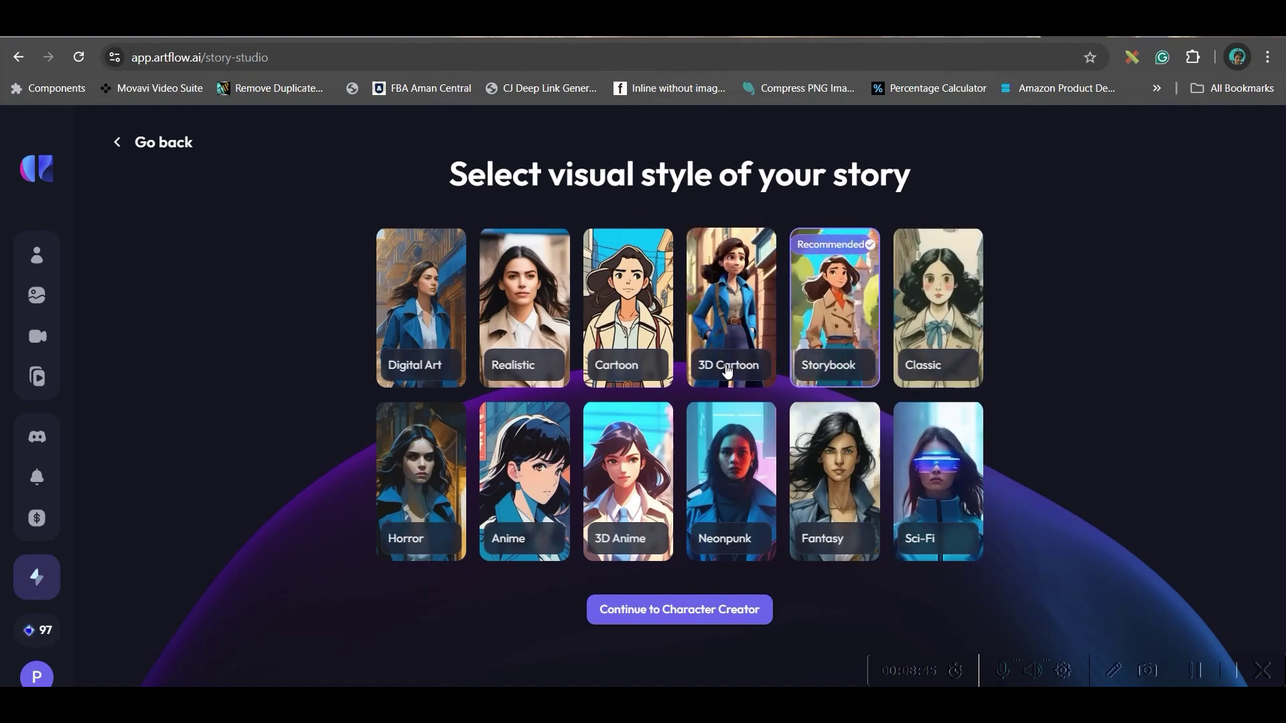
click(728, 371)
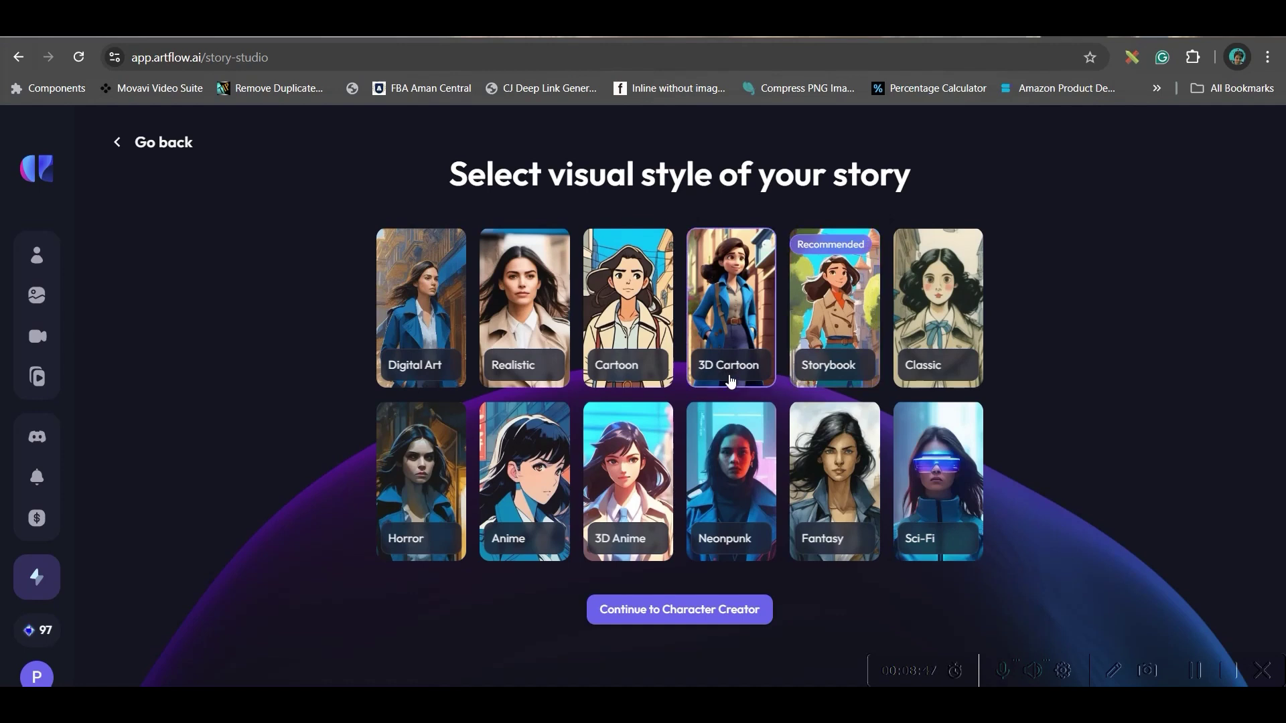
click(682, 609)
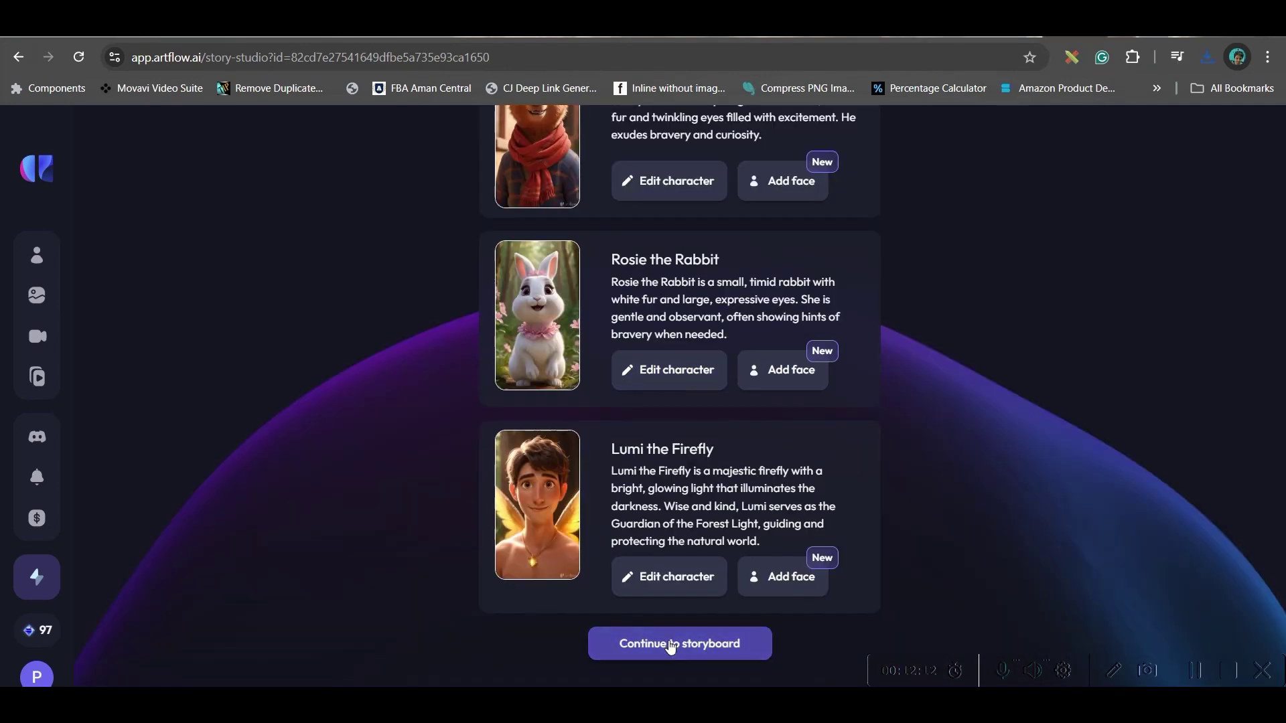
click(670, 642)
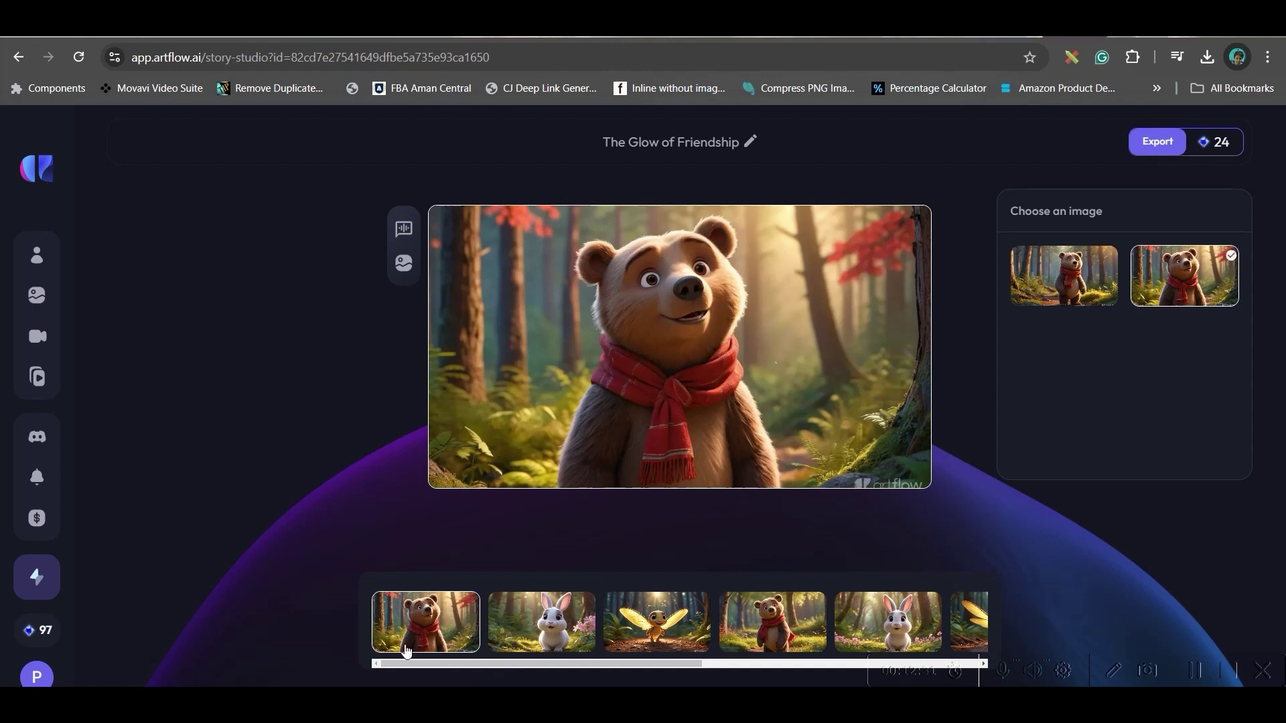
- Set the opening bear scene to the full-body standing Benny image after comparing it with the close-up
click(517, 630)
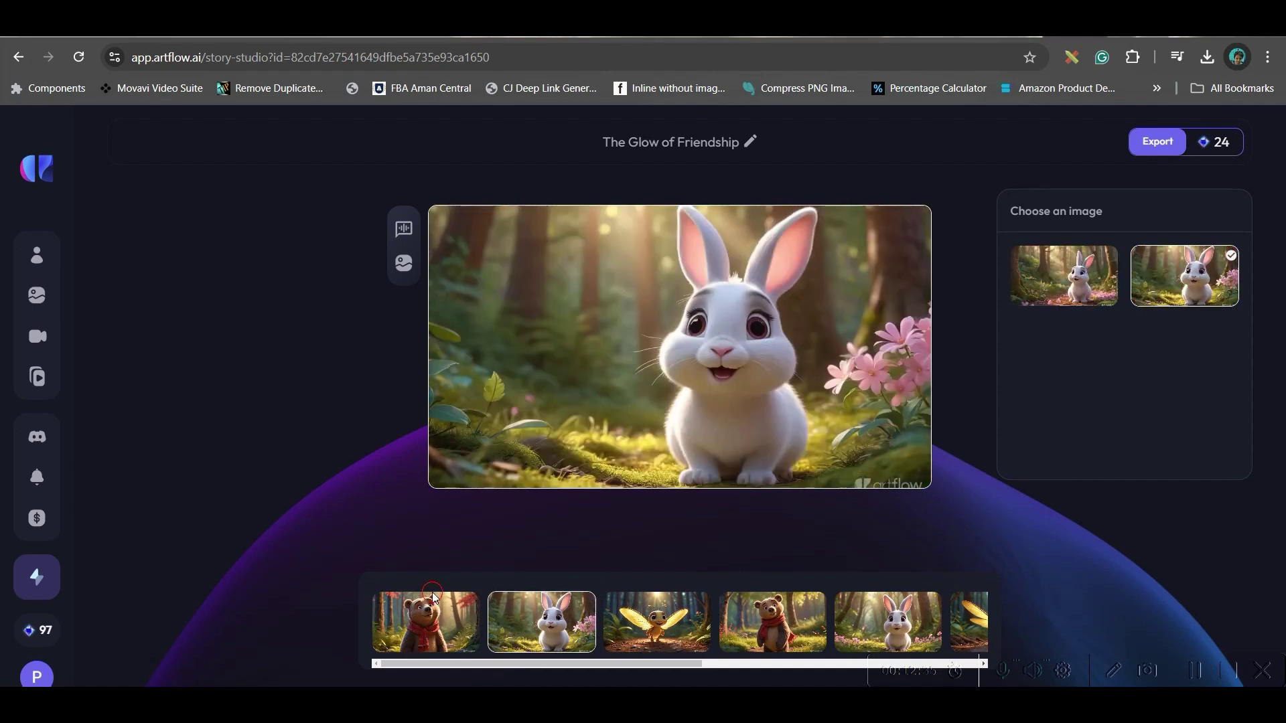
click(454, 627)
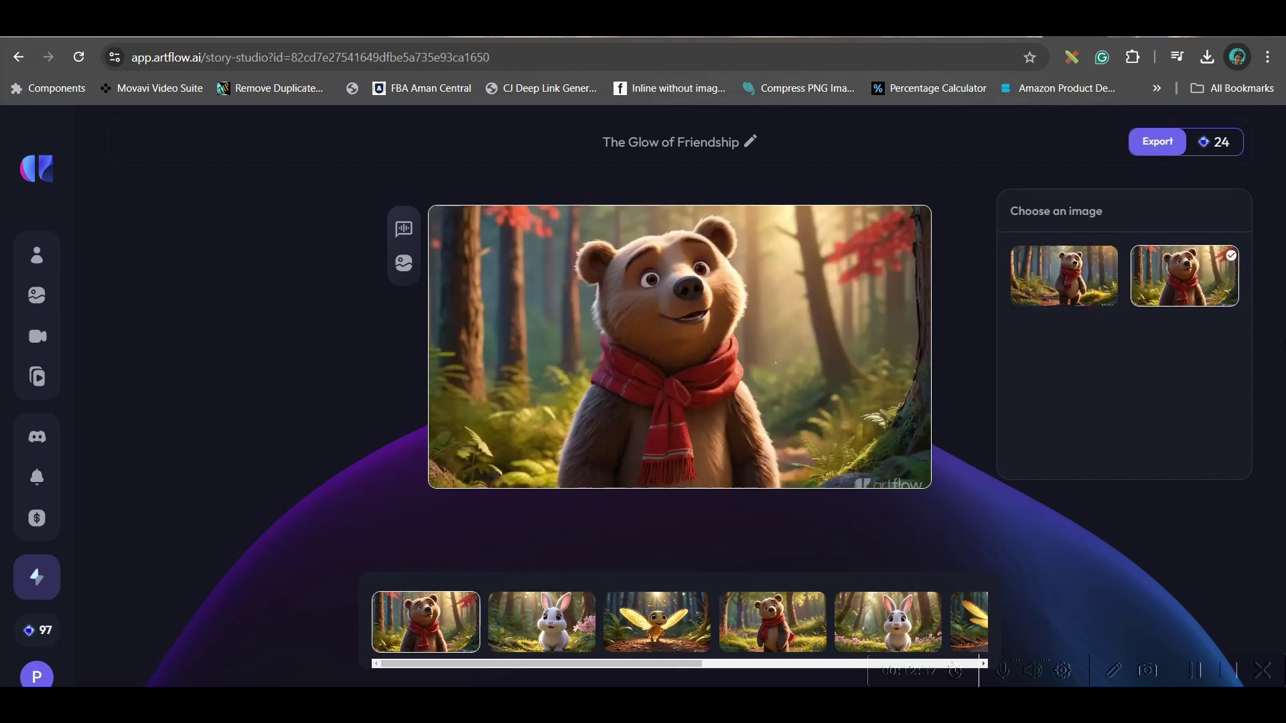
click(1080, 299)
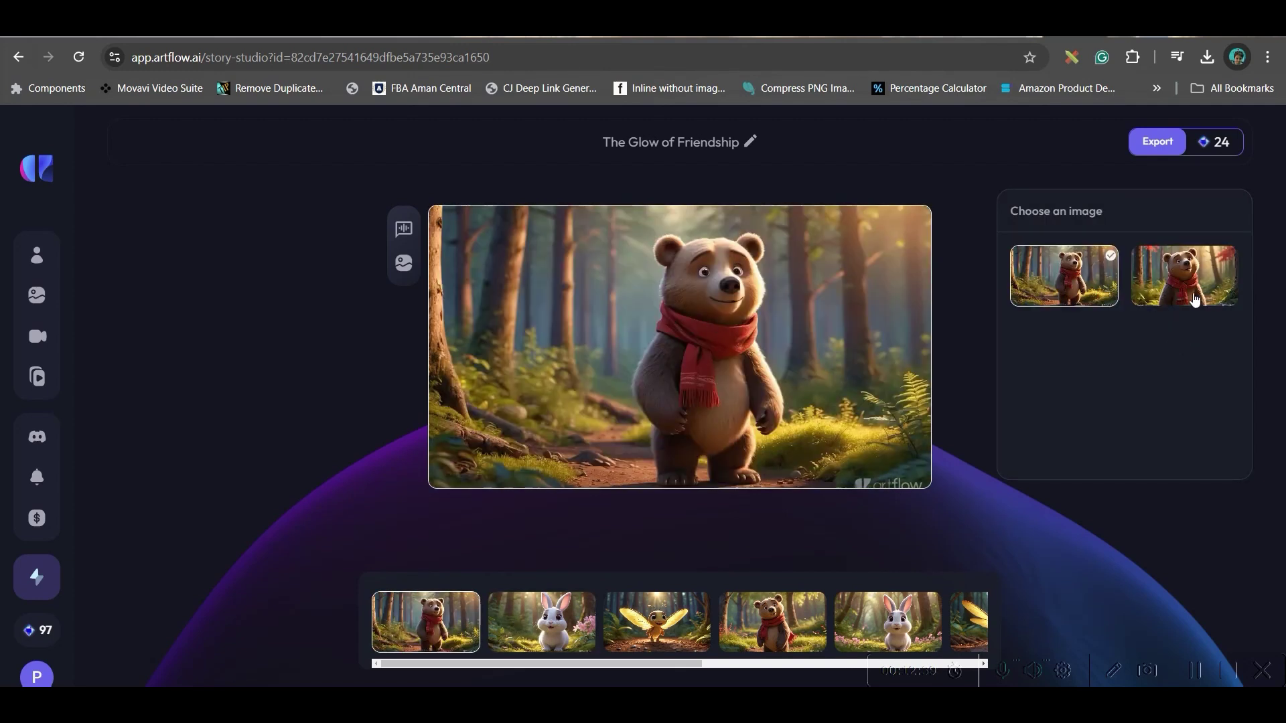
click(1195, 299)
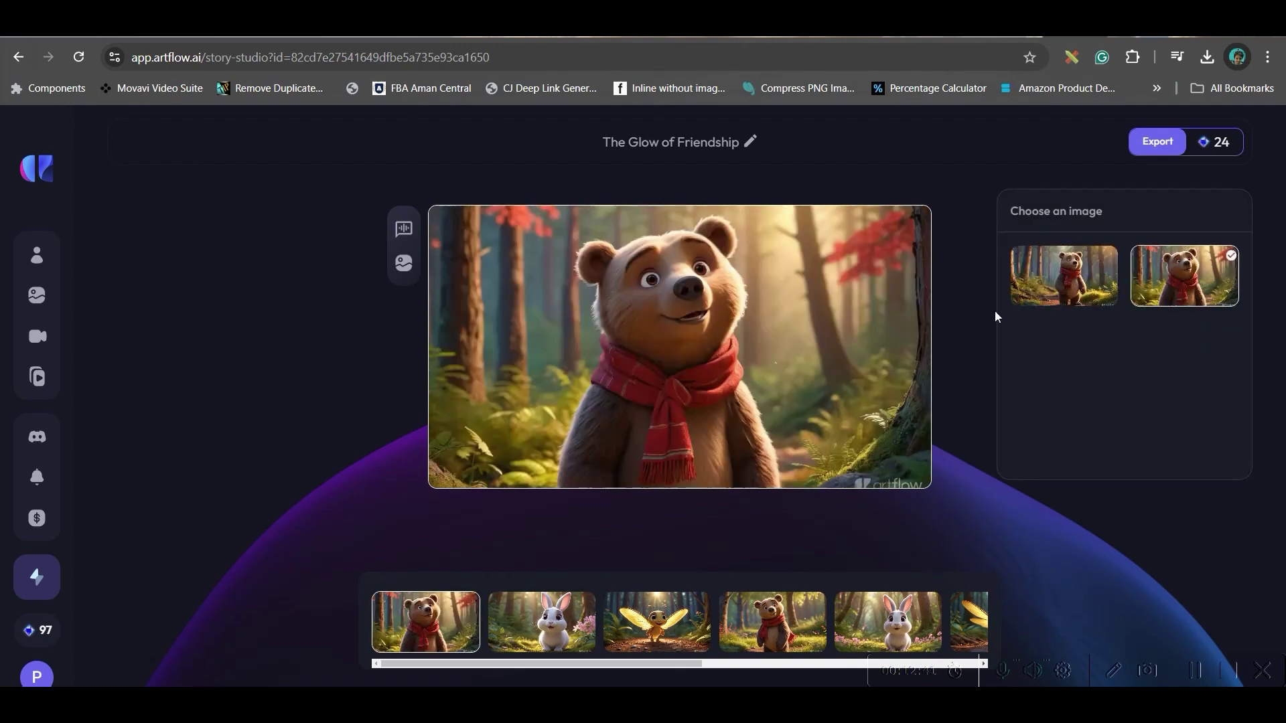
click(1094, 288)
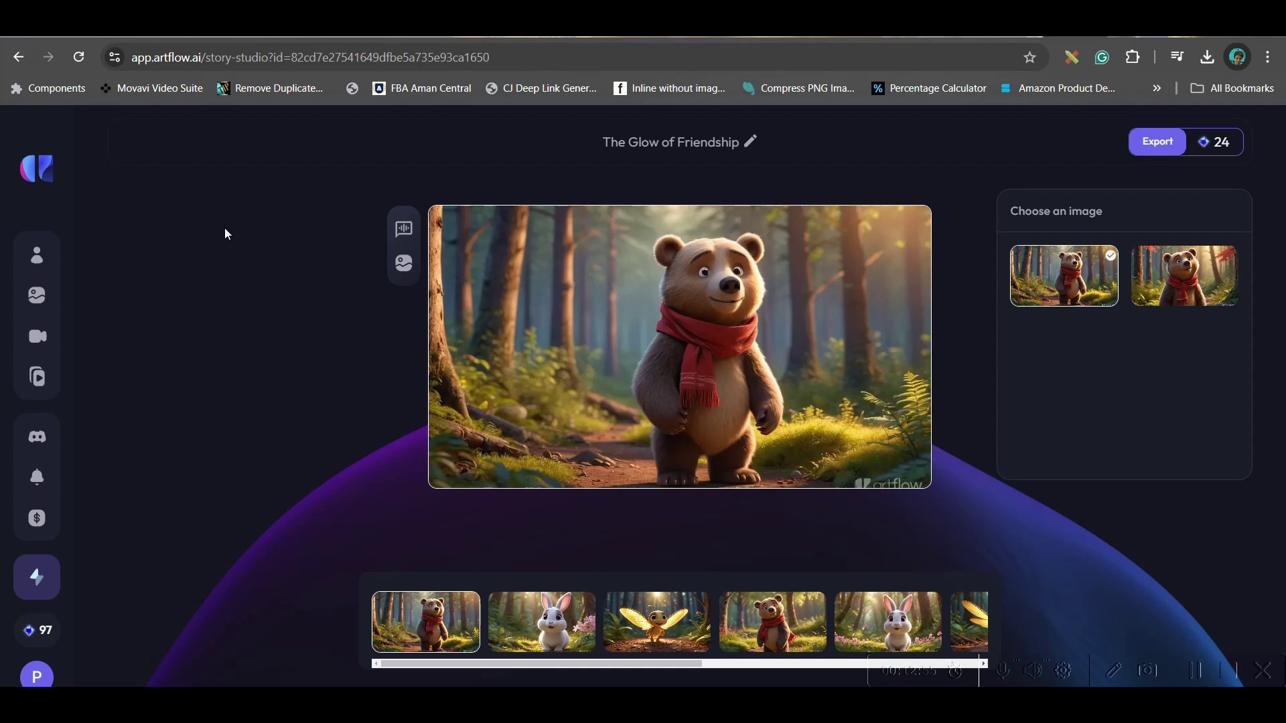
click(404, 268)
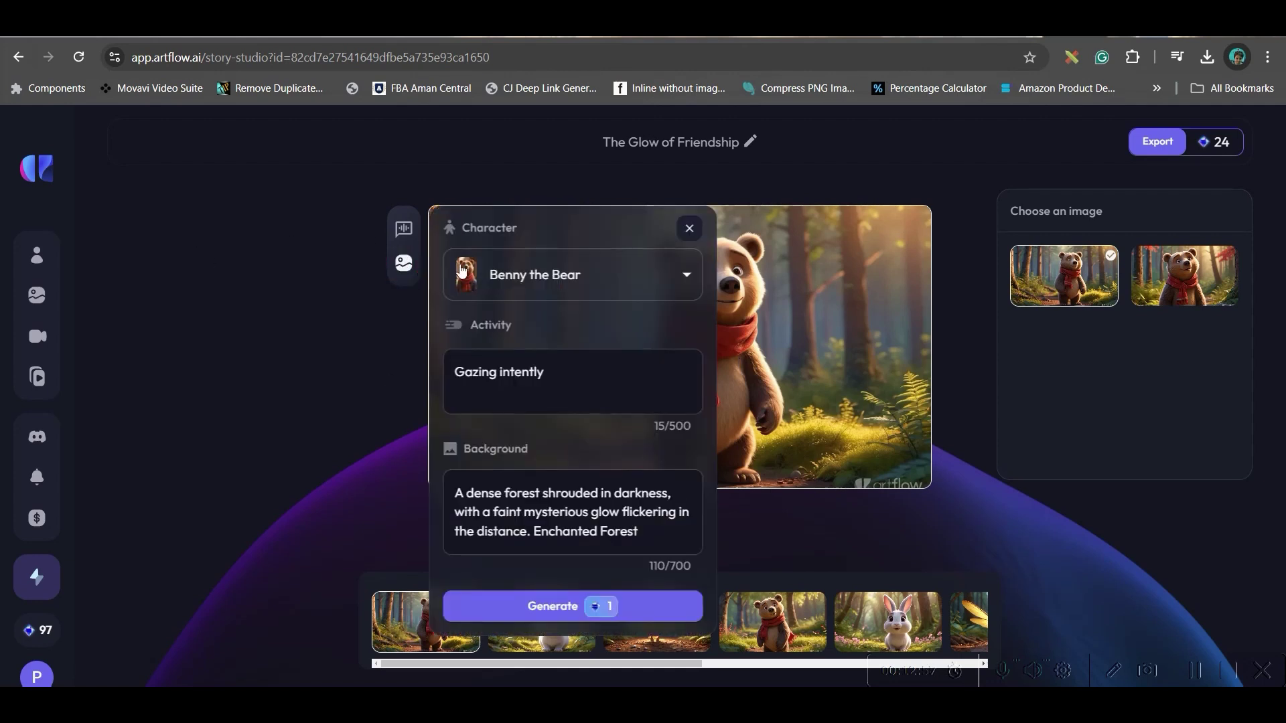
click(573, 278)
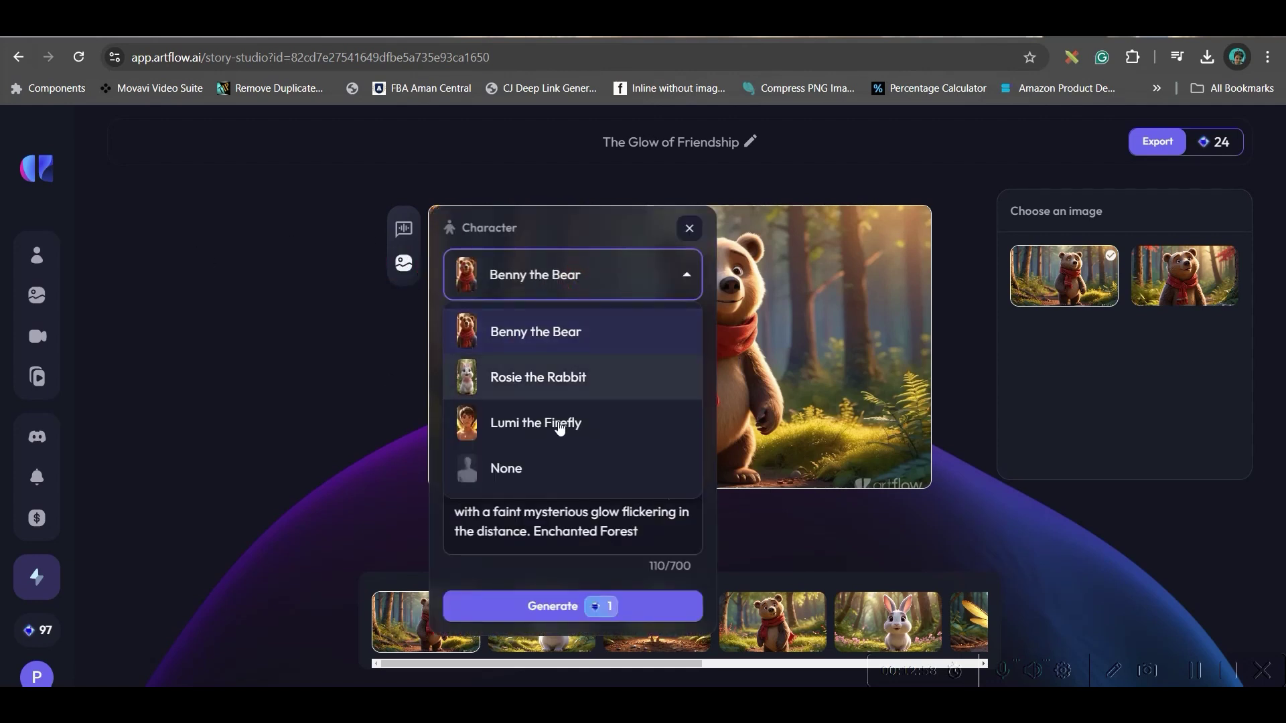
click(520, 472)
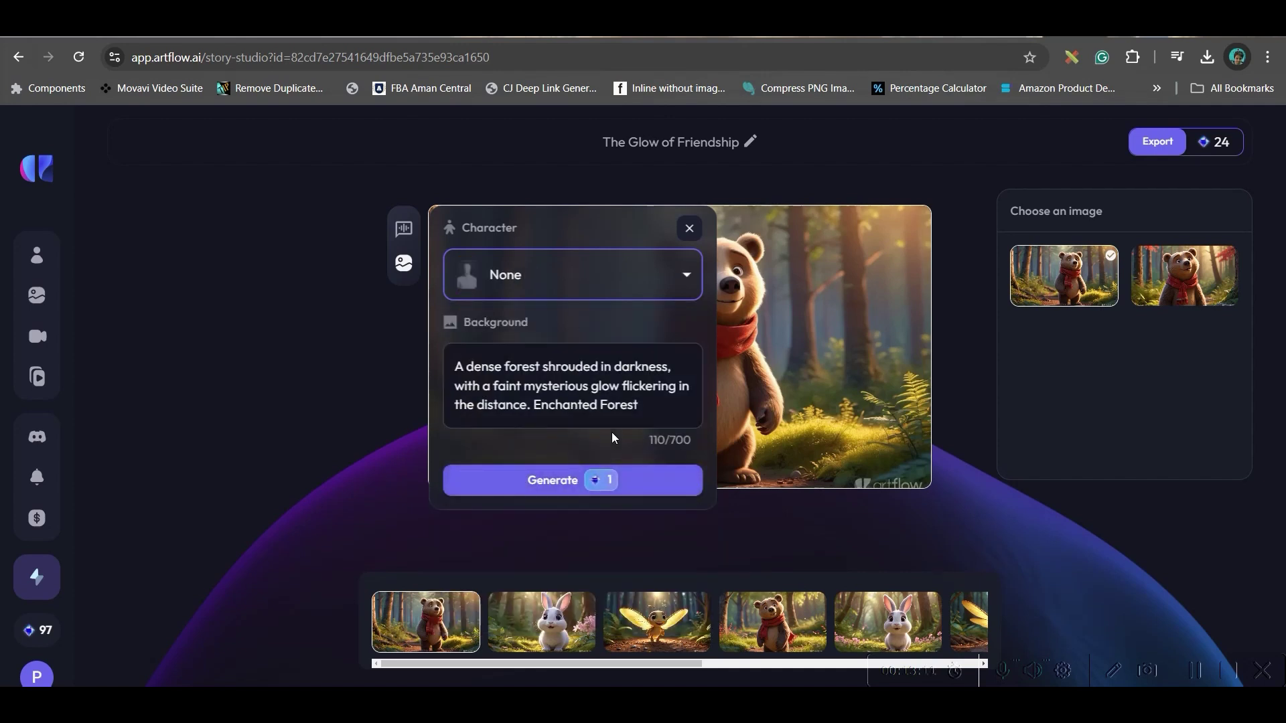
drag(663, 406, 456, 365)
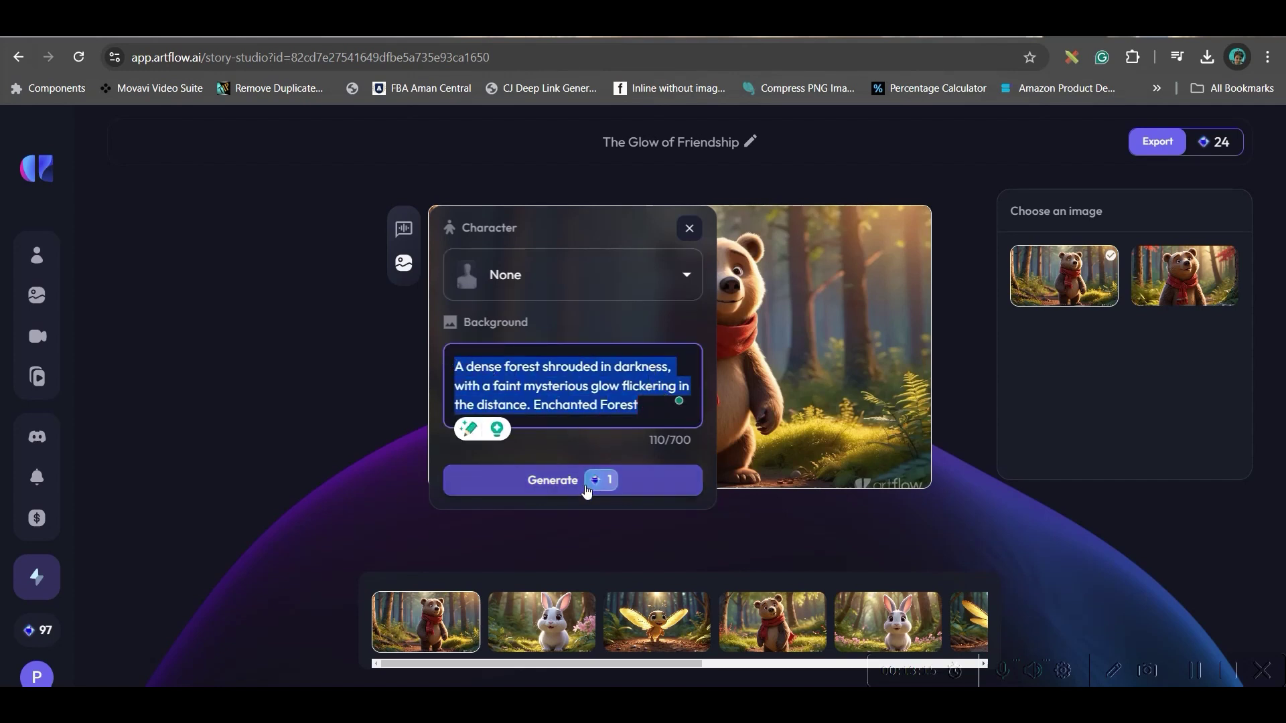
mouse_move(586, 488)
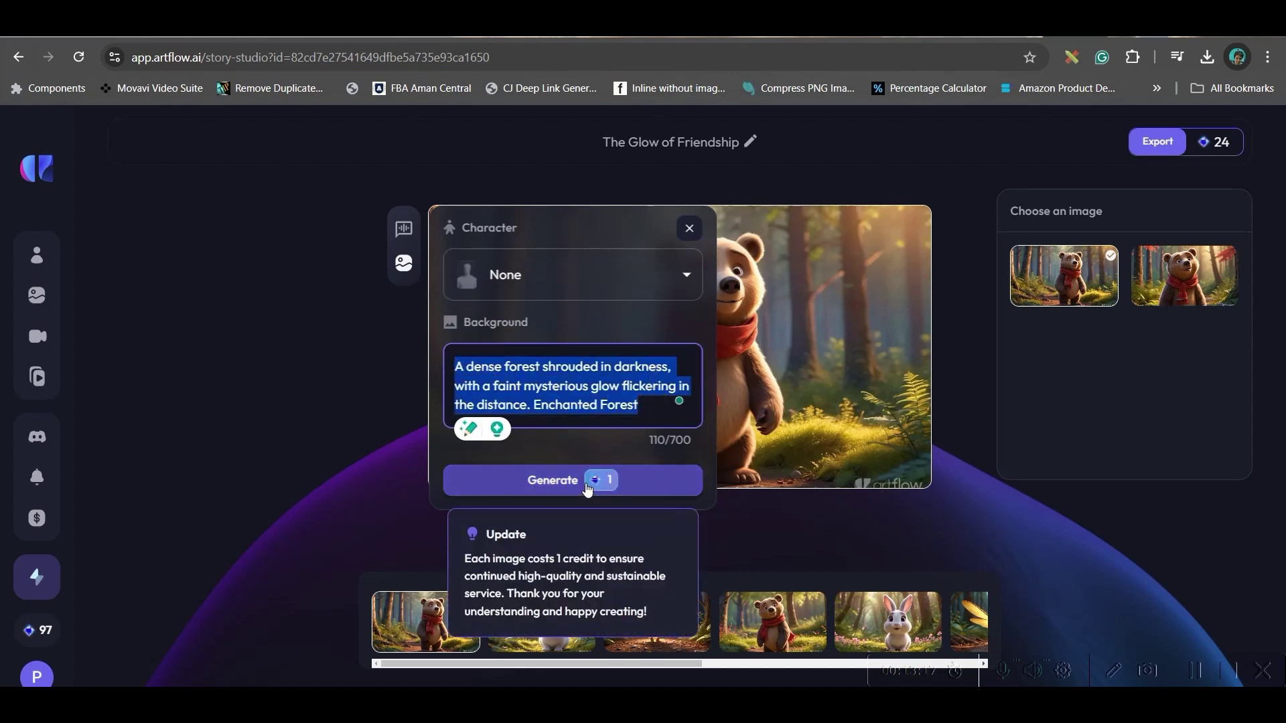
- Save the standing bear scene image as a .webp file with its suggested name
click(809, 267)
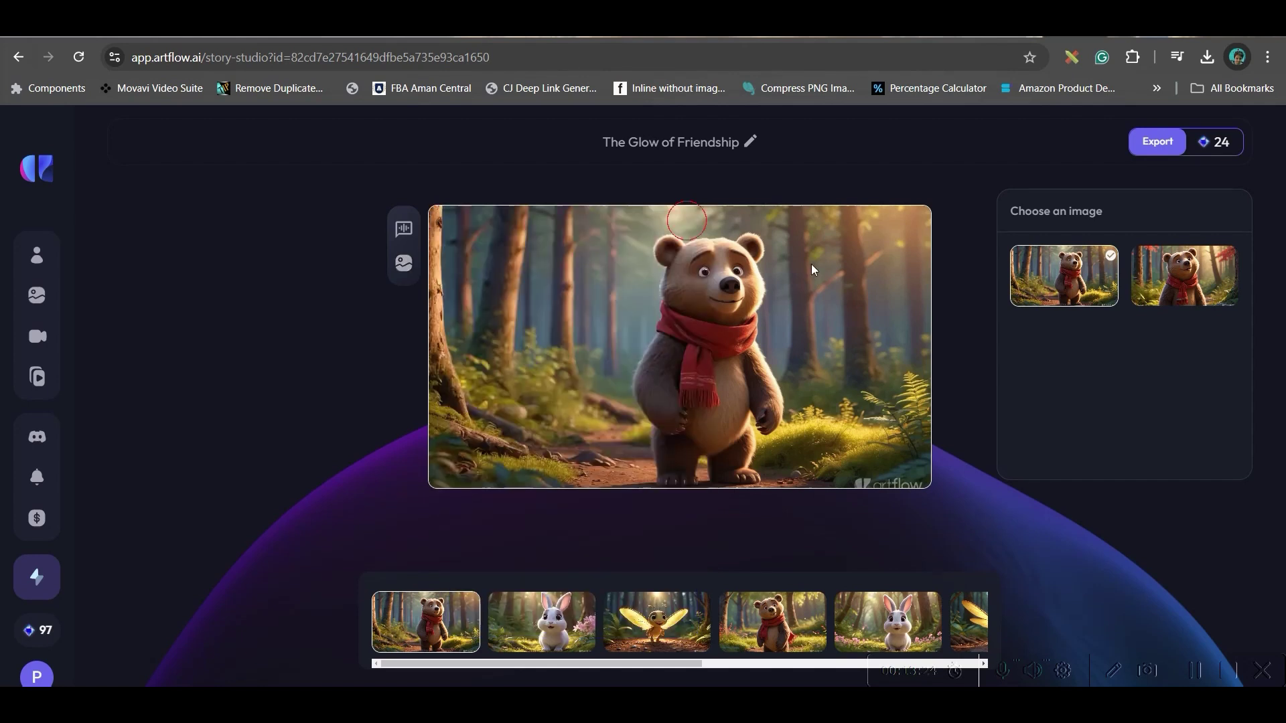
right_click(757, 349)
click(830, 391)
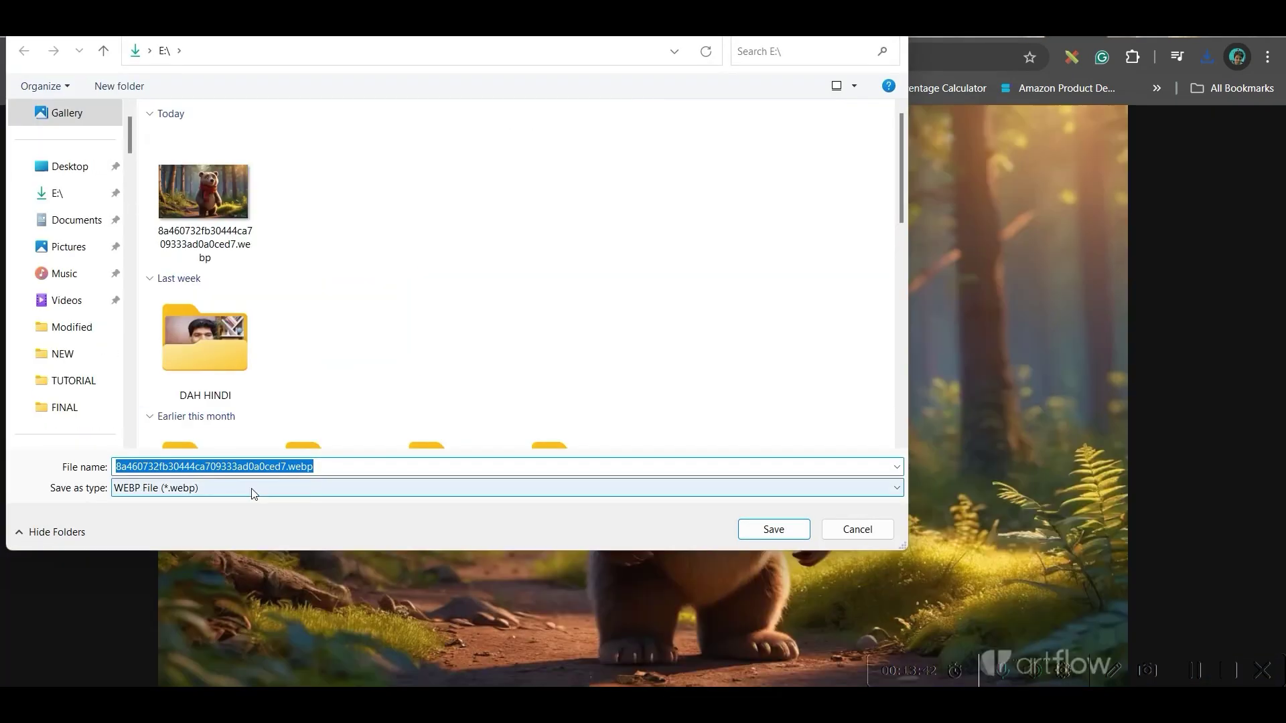
click(433, 468)
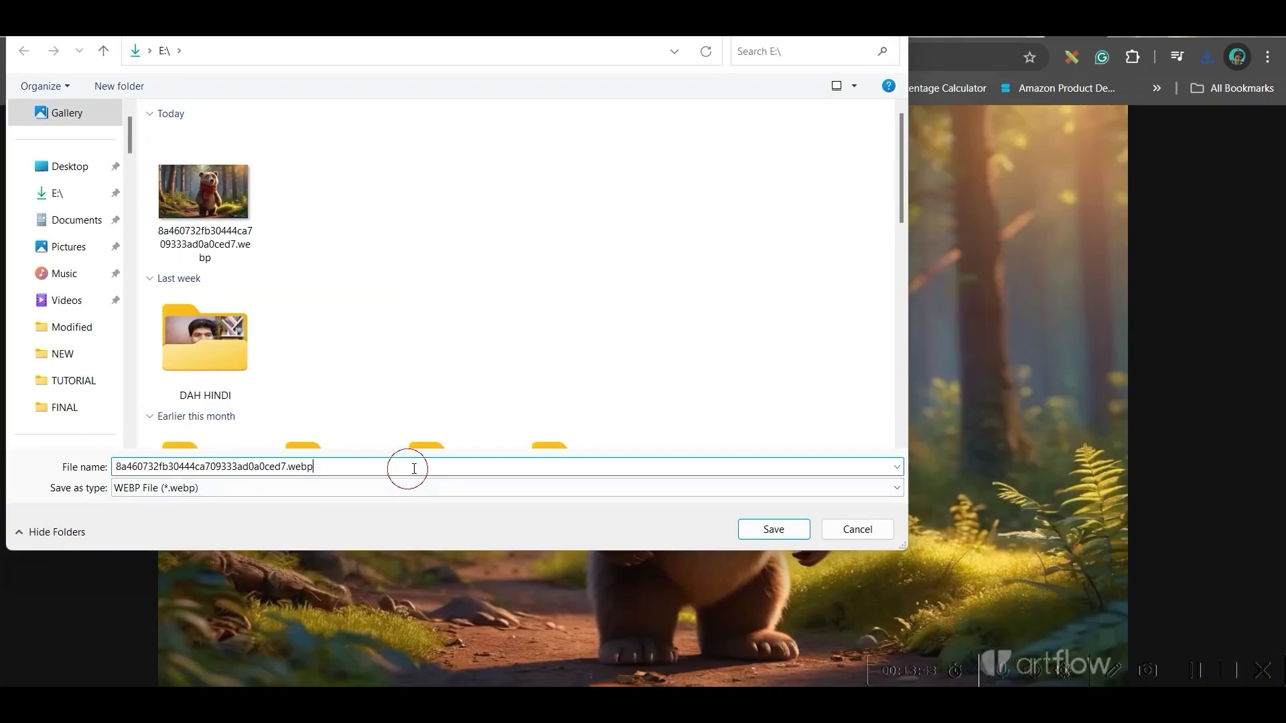
key(Return)
key(ctrl+w)
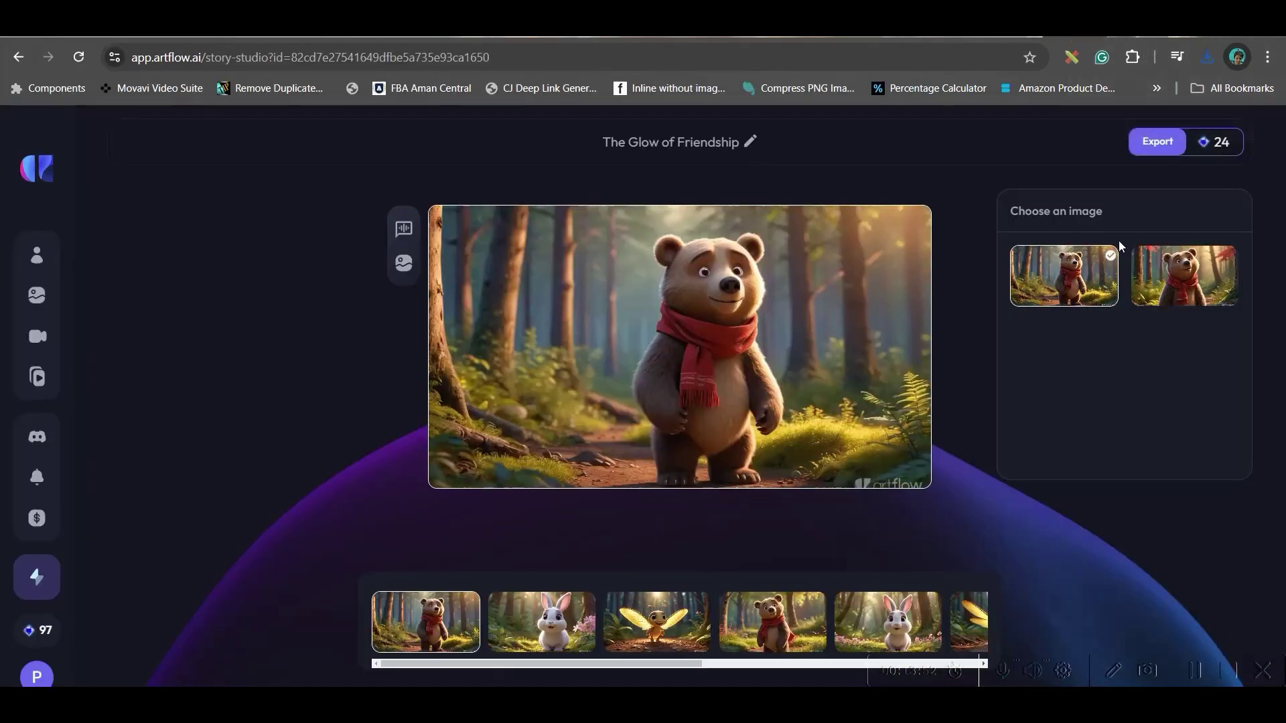
- Show the close-up bear image, then move to the bunny scene and bring up its image options
click(1166, 278)
right_click(696, 343)
key(Escape)
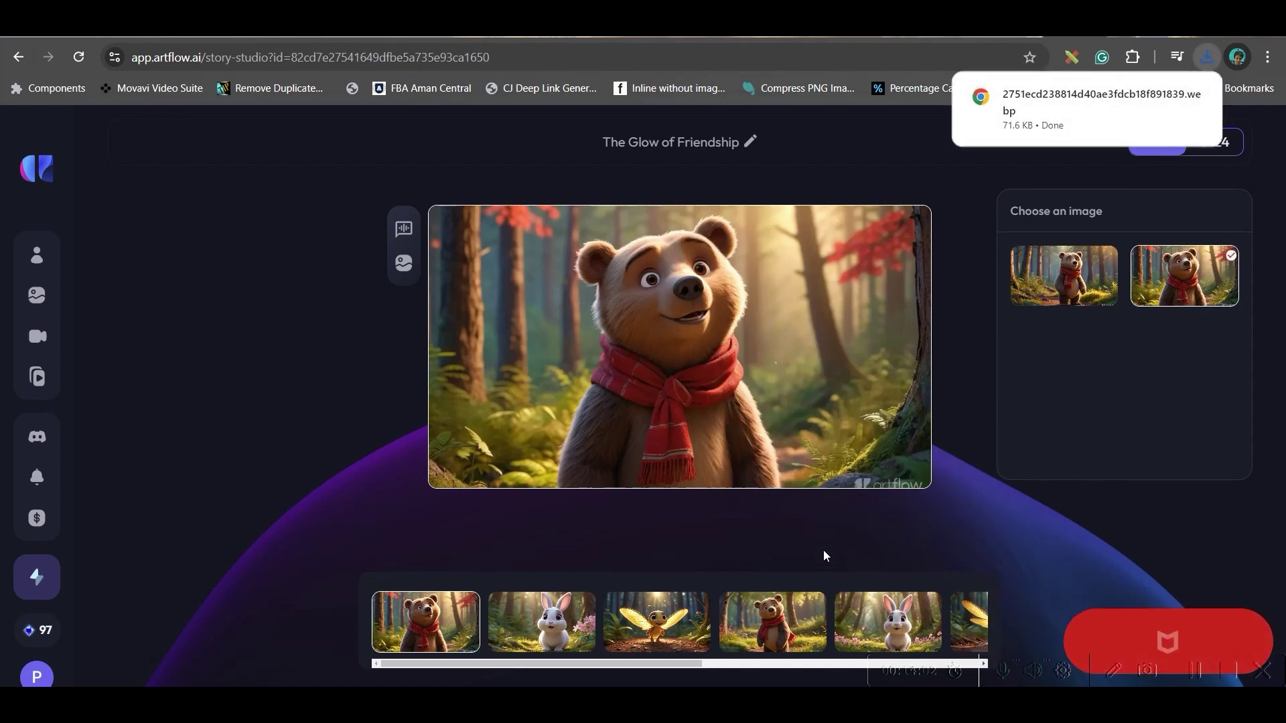
key(Right)
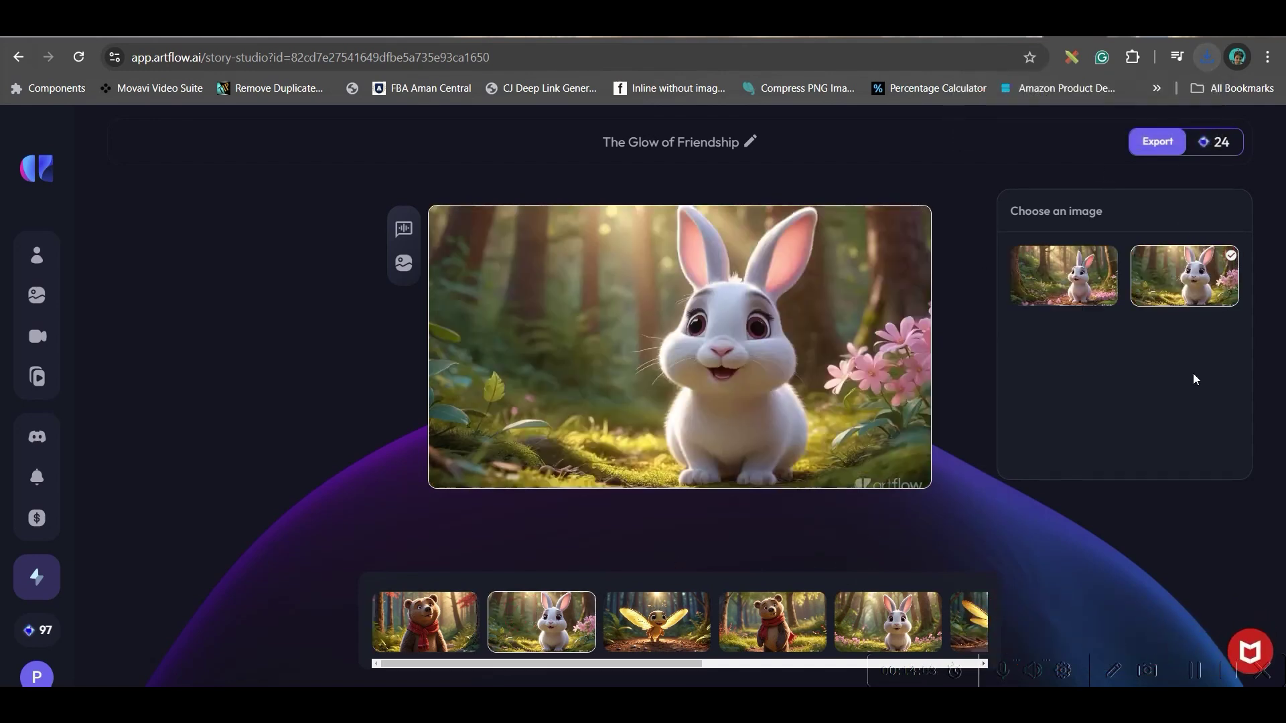
right_click(721, 294)
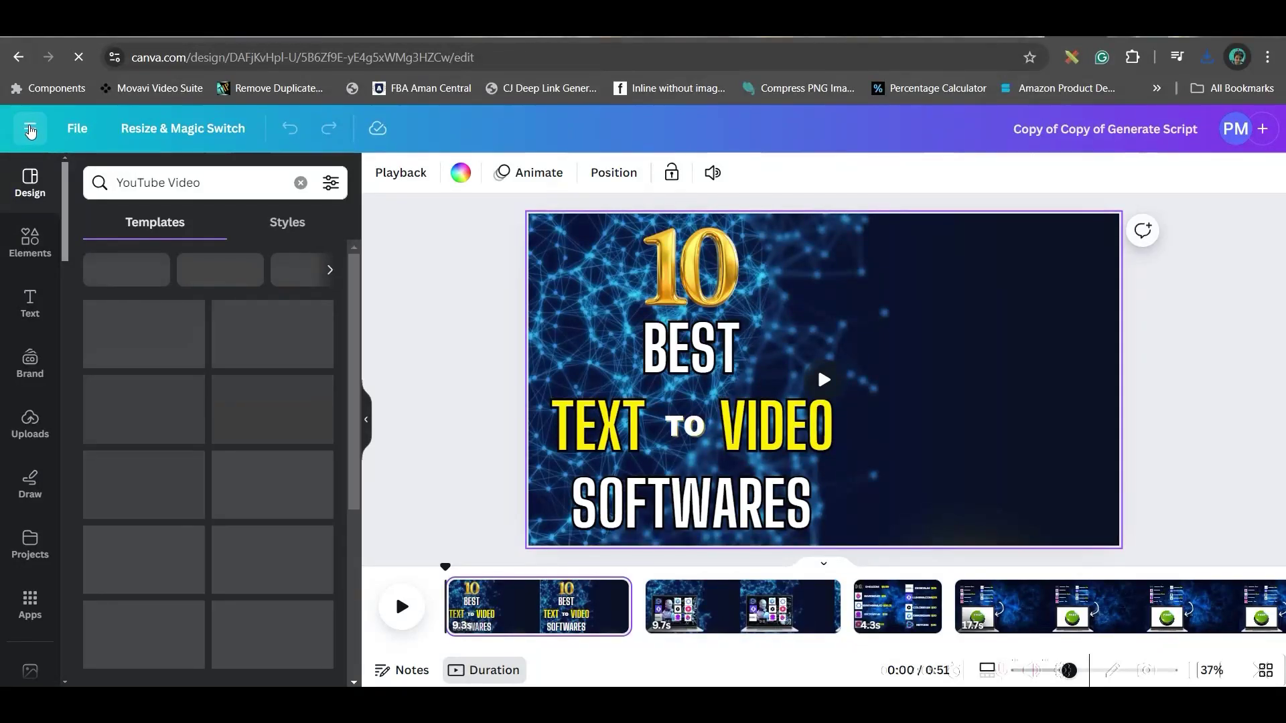
- Go to Canva Home and search templates for 'Kids Story B'
click(28, 129)
click(31, 131)
click(30, 129)
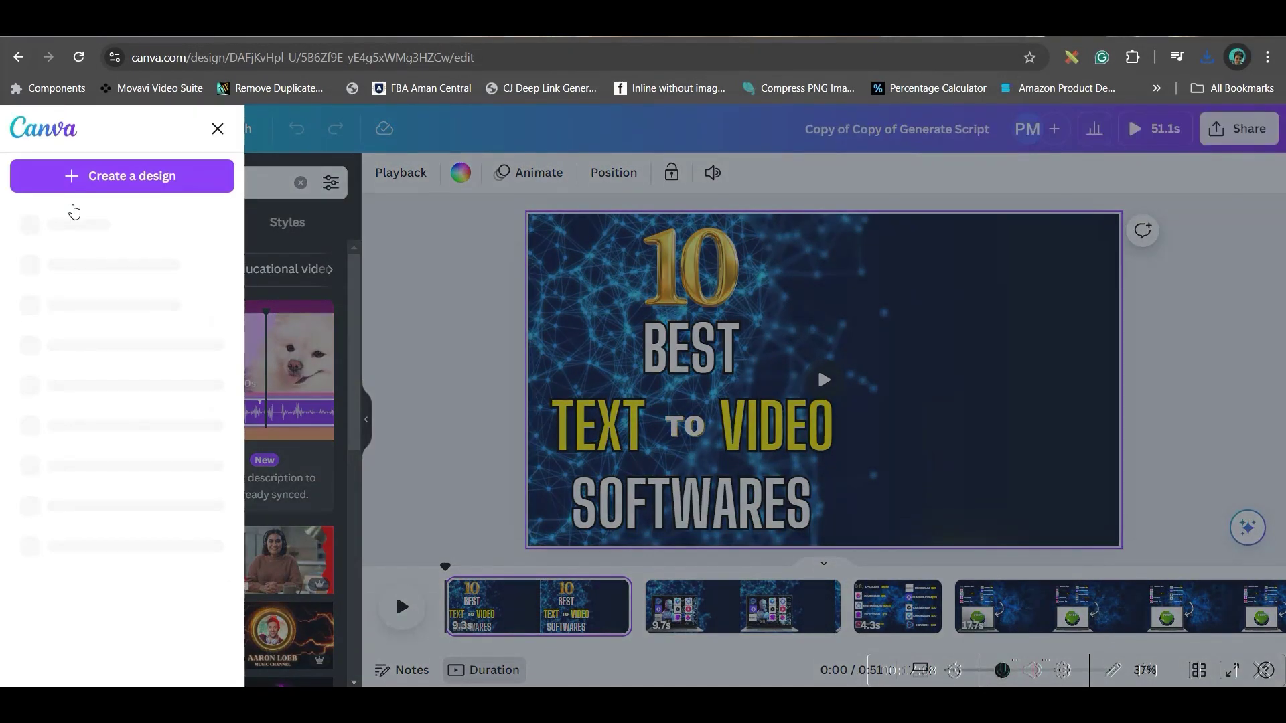
click(224, 233)
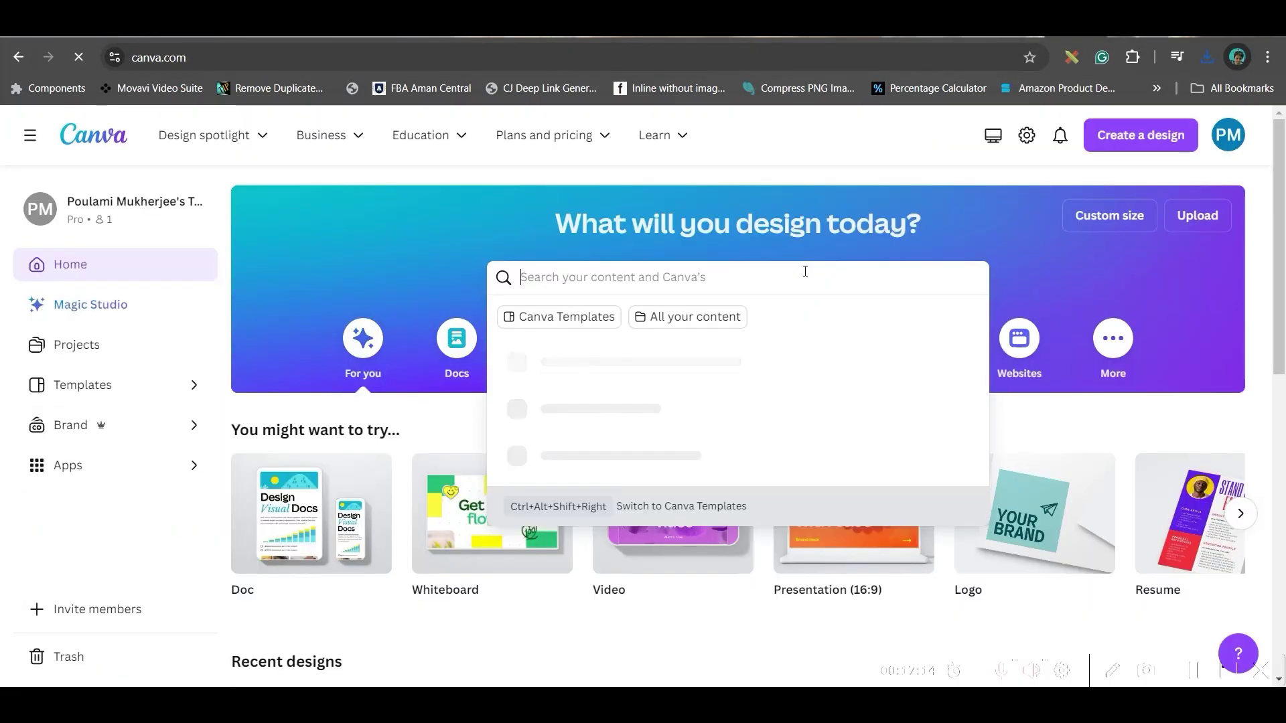
text(Kids S)
text(tory )
text(B)
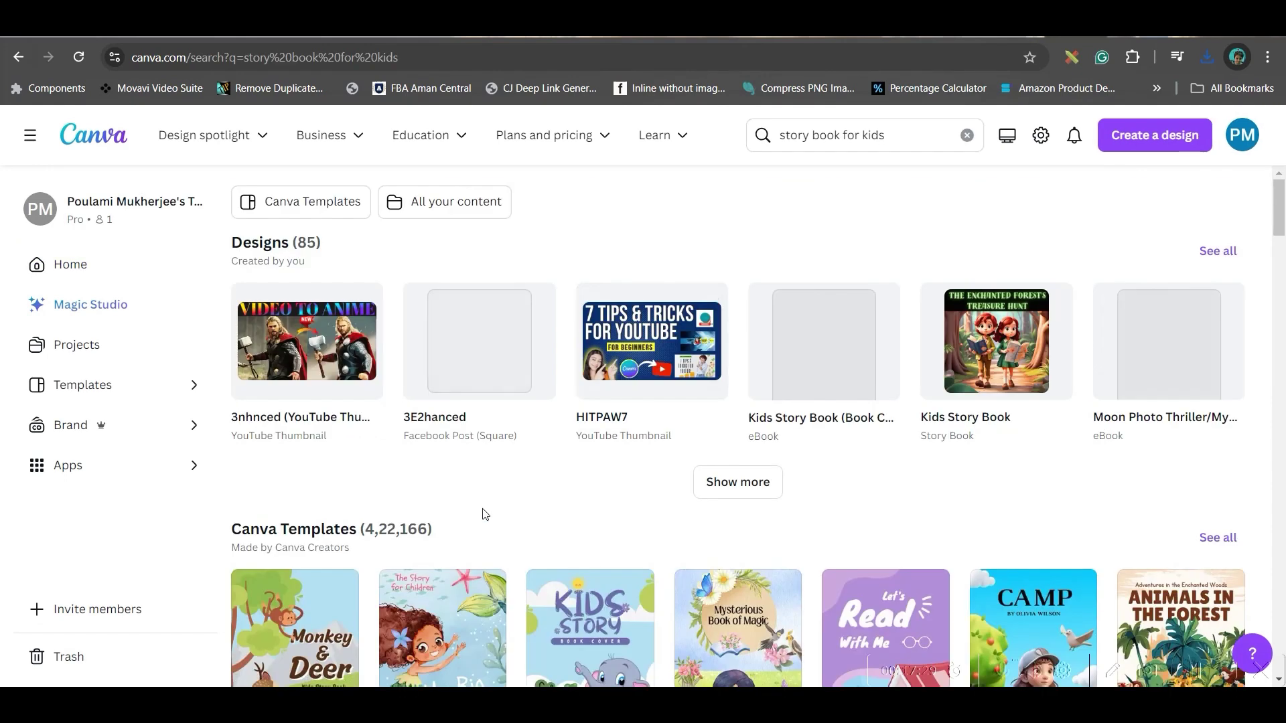
- Preview the Blue Green Illustrative Magic World Kids Book Cover template and scroll through its pages
scroll(483, 517, down, 3)
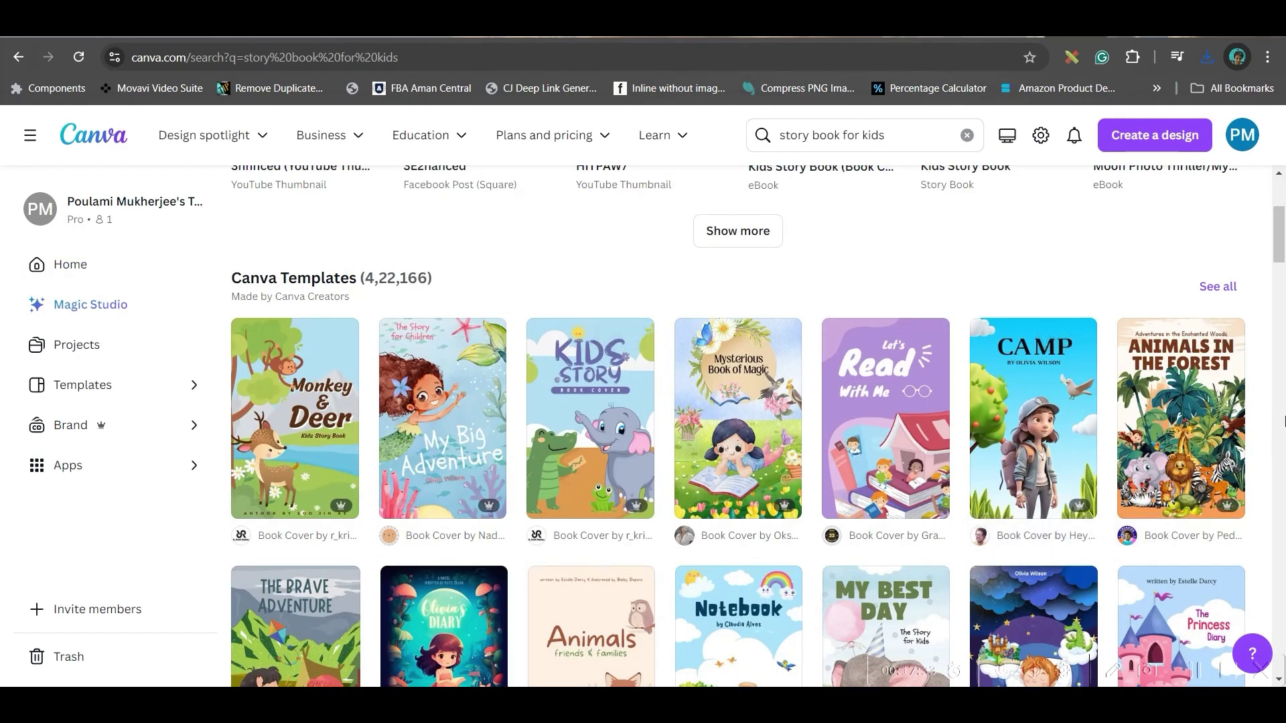
scroll(489, 600, down, 3)
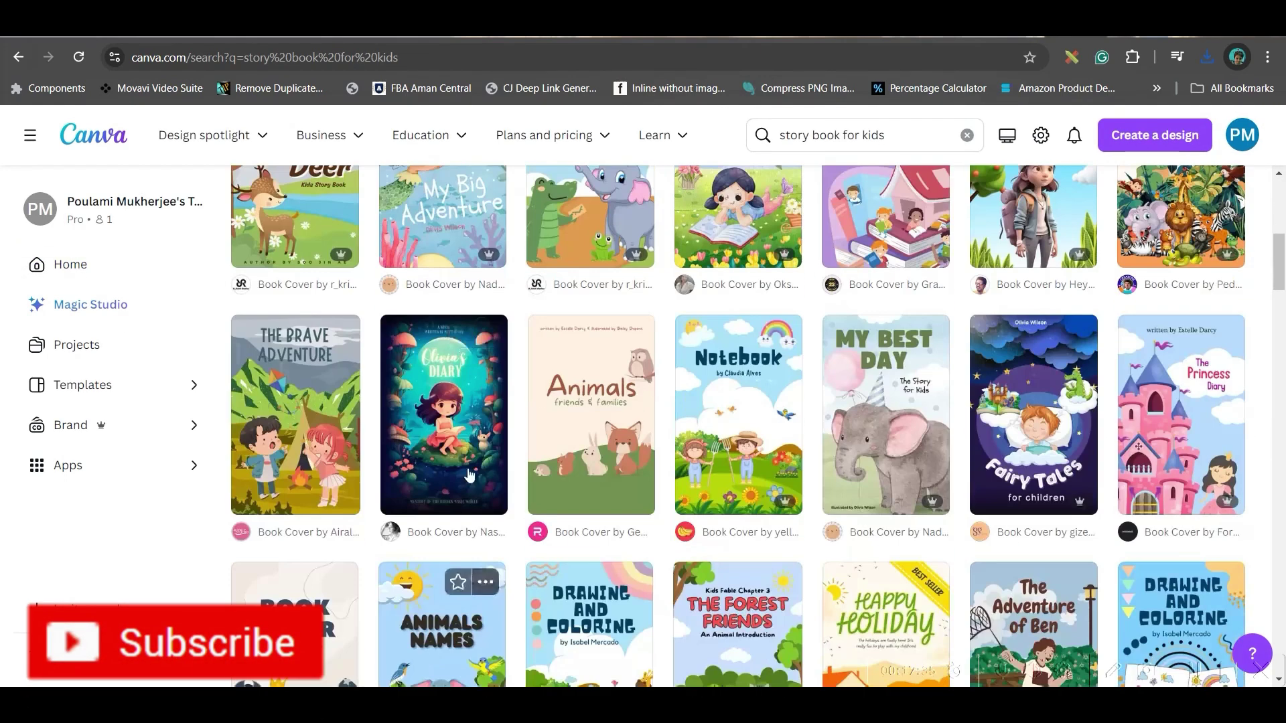
click(728, 477)
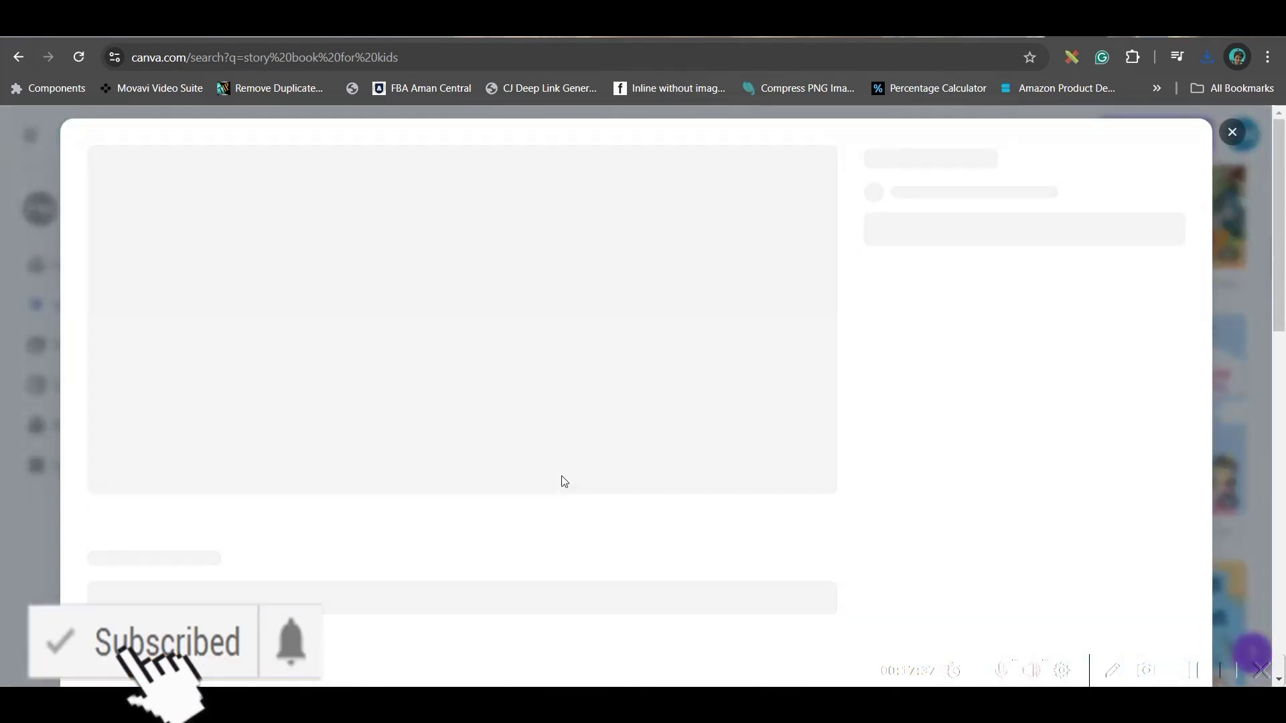
scroll(557, 482, down, 3)
scroll(537, 286, down, 1)
scroll(537, 286, down, 4)
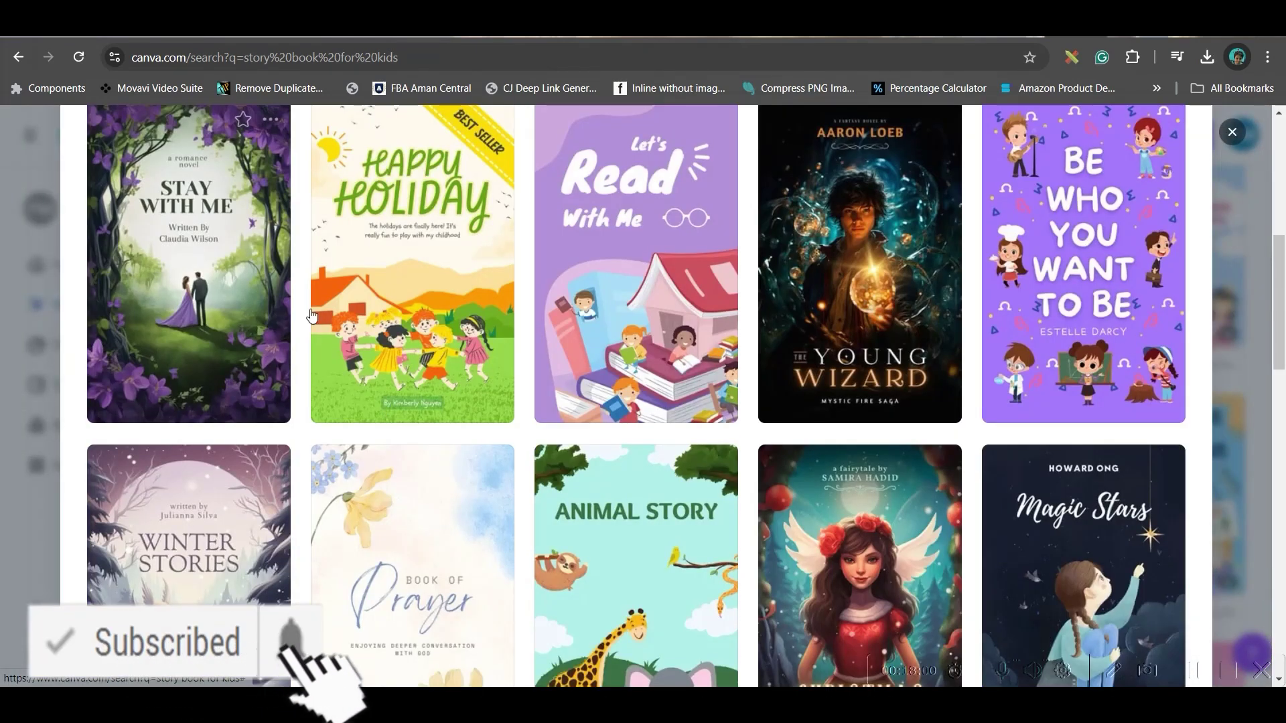
scroll(617, 514, down, 5)
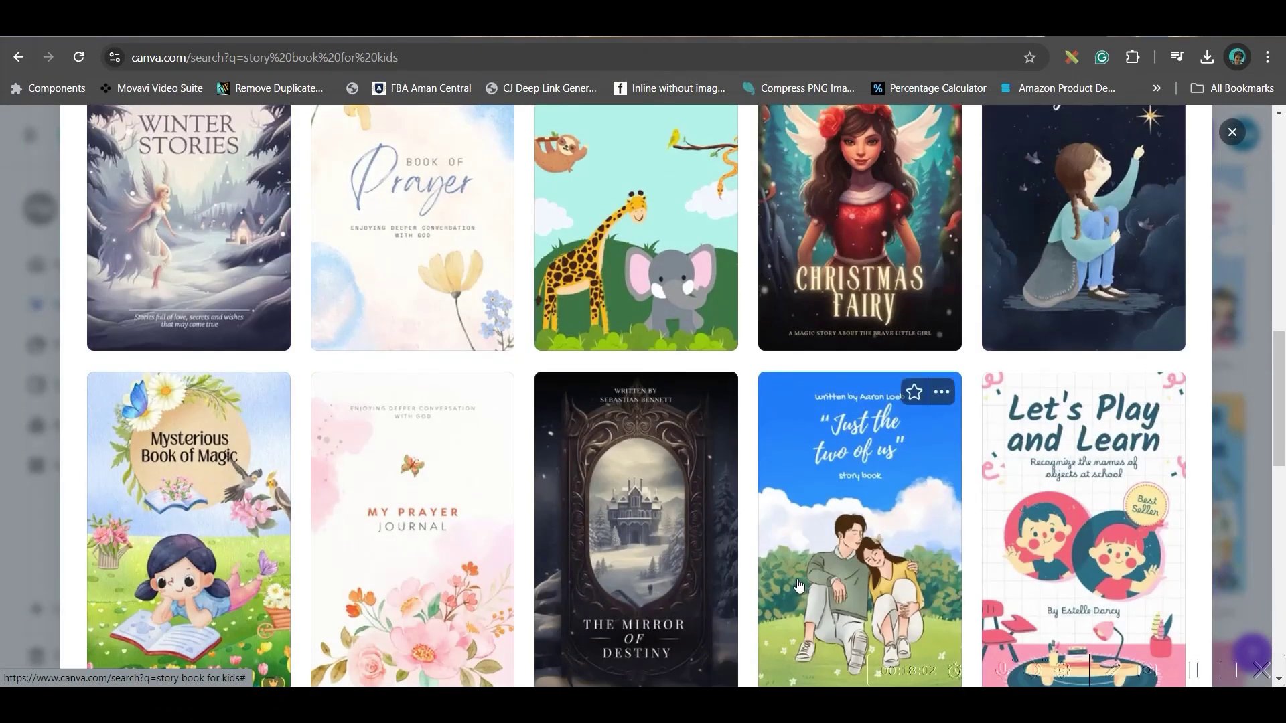
scroll(706, 386, down, 5)
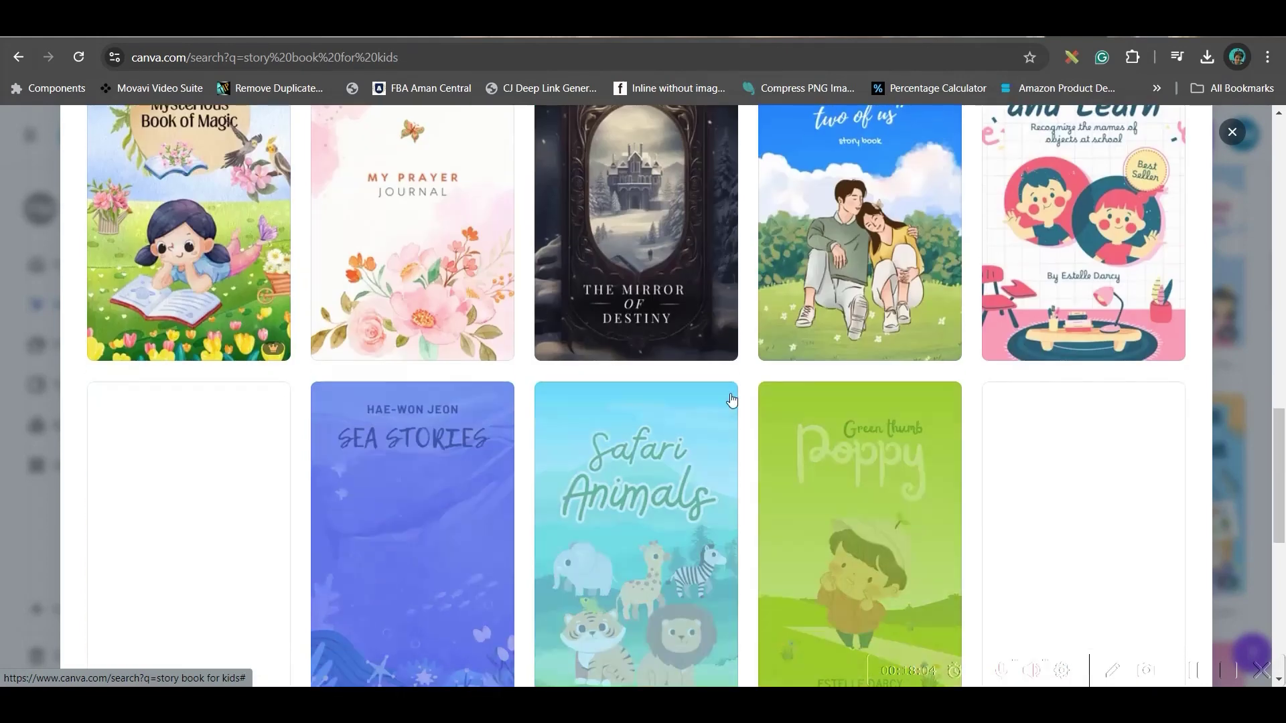
scroll(642, 509, up, 15)
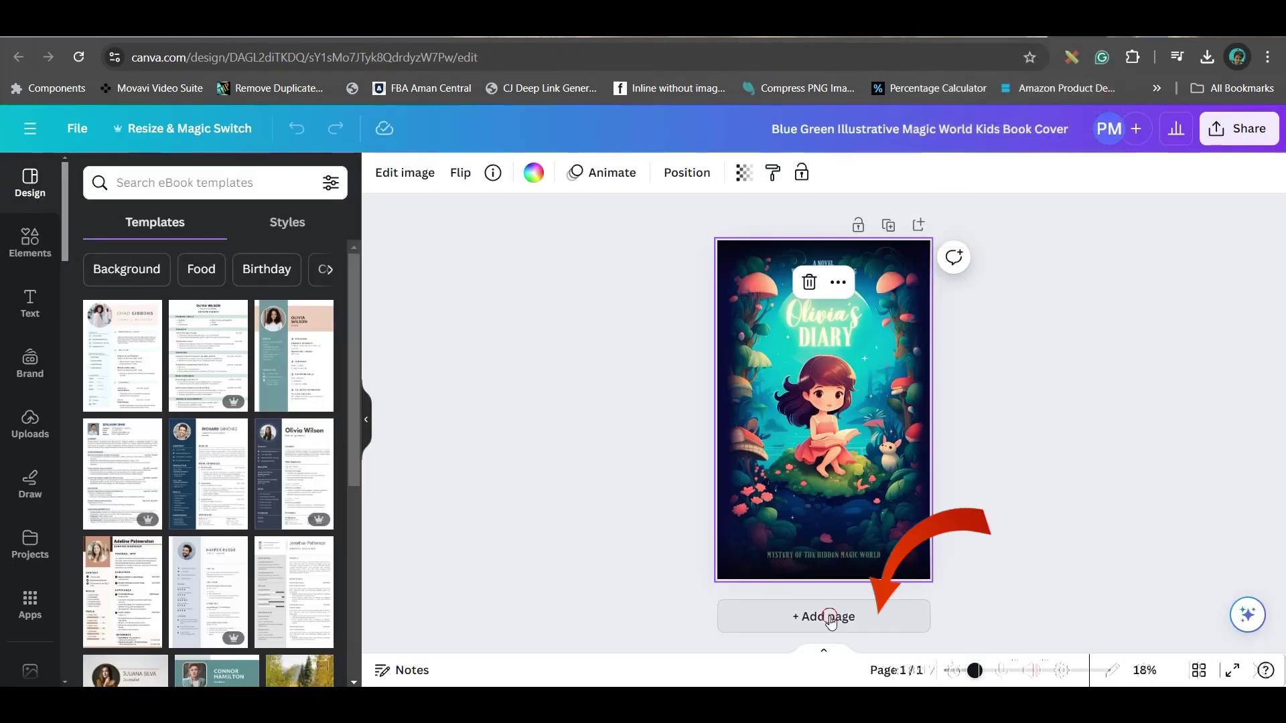
- Add a blank second page and search Elements for 'forest' graphics
click(830, 616)
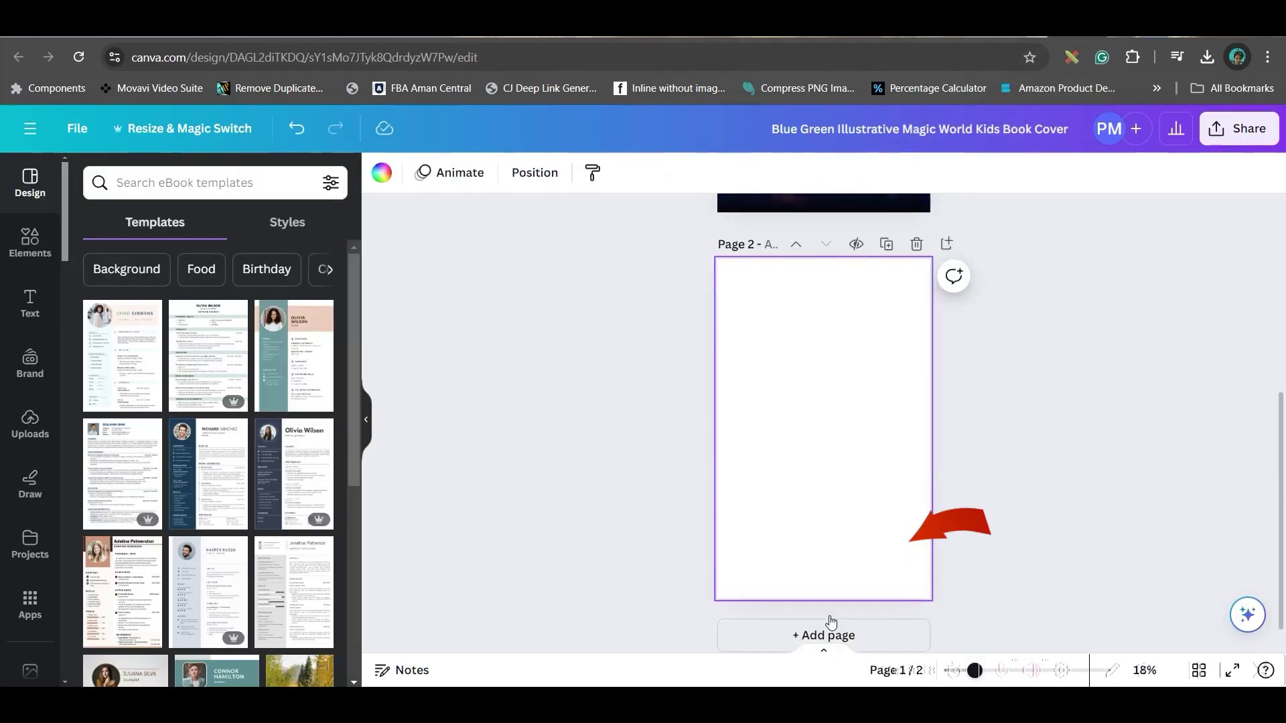
click(55, 437)
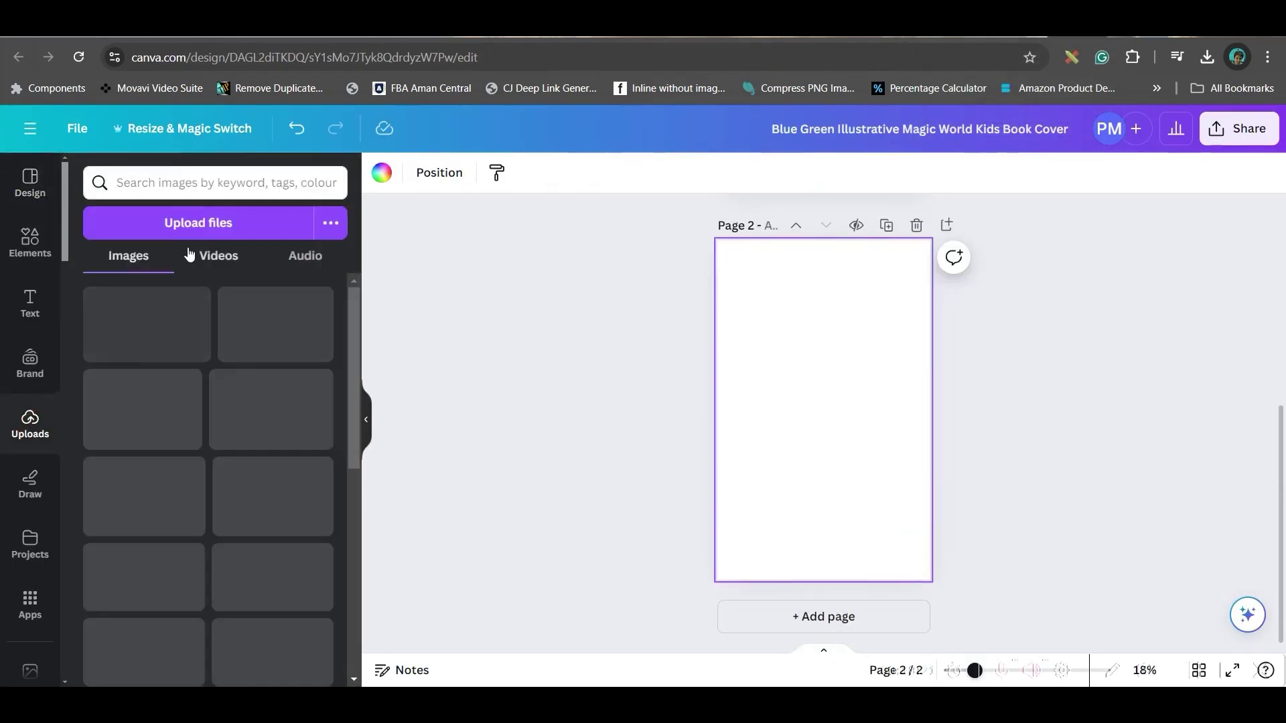
click(771, 335)
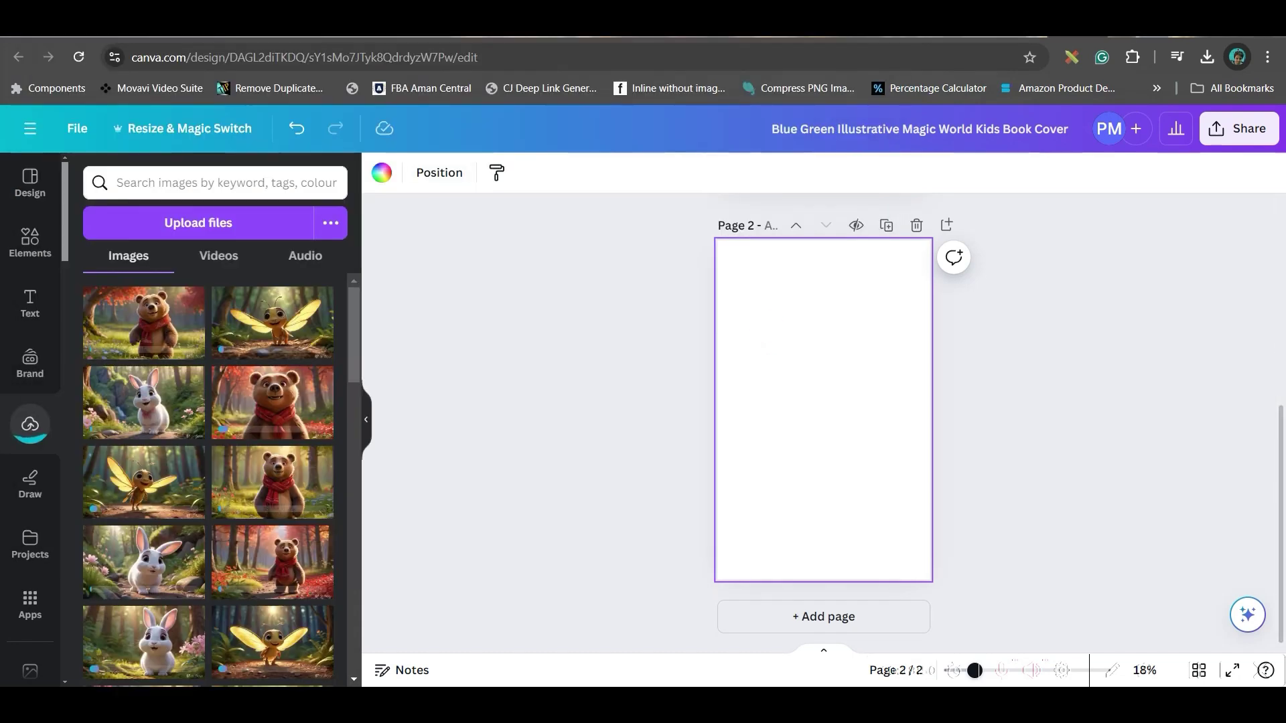
click(30, 241)
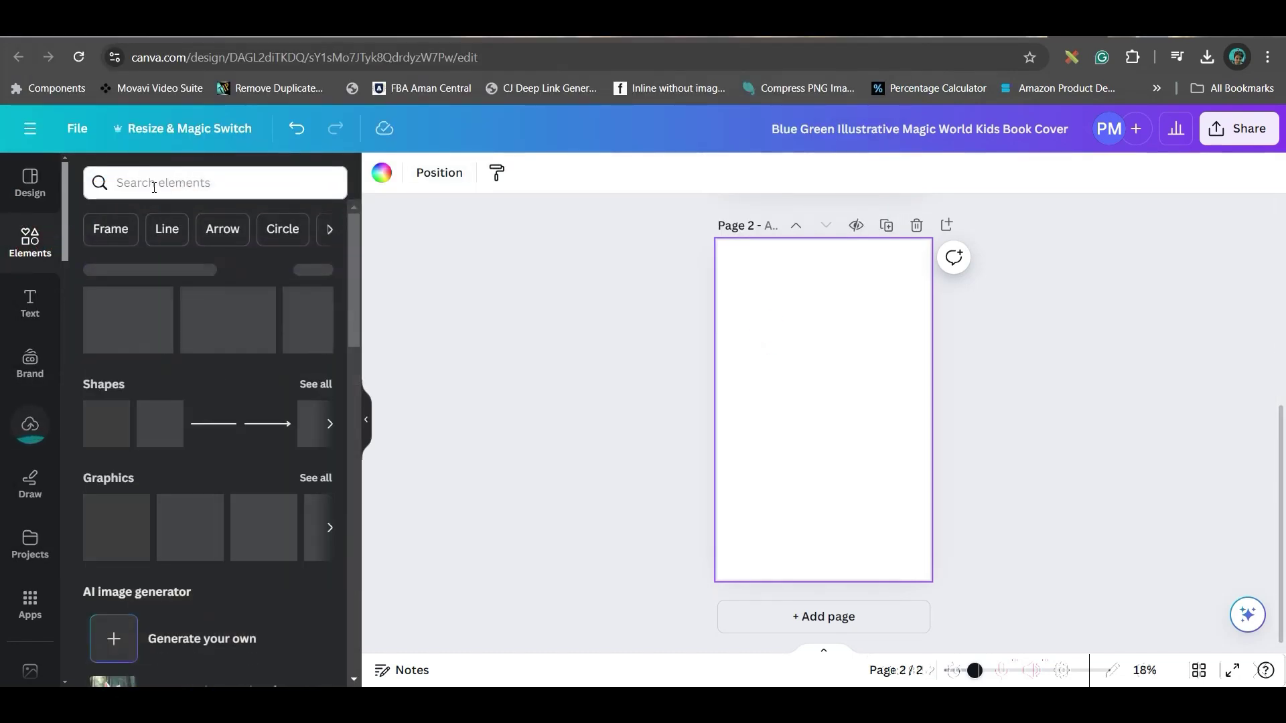
click(134, 187)
text(forest)
key(Return)
click(121, 223)
- Place a tree-frame forest graphic on page 2 and stretch it to the page edges
drag(101, 502, 650, 584)
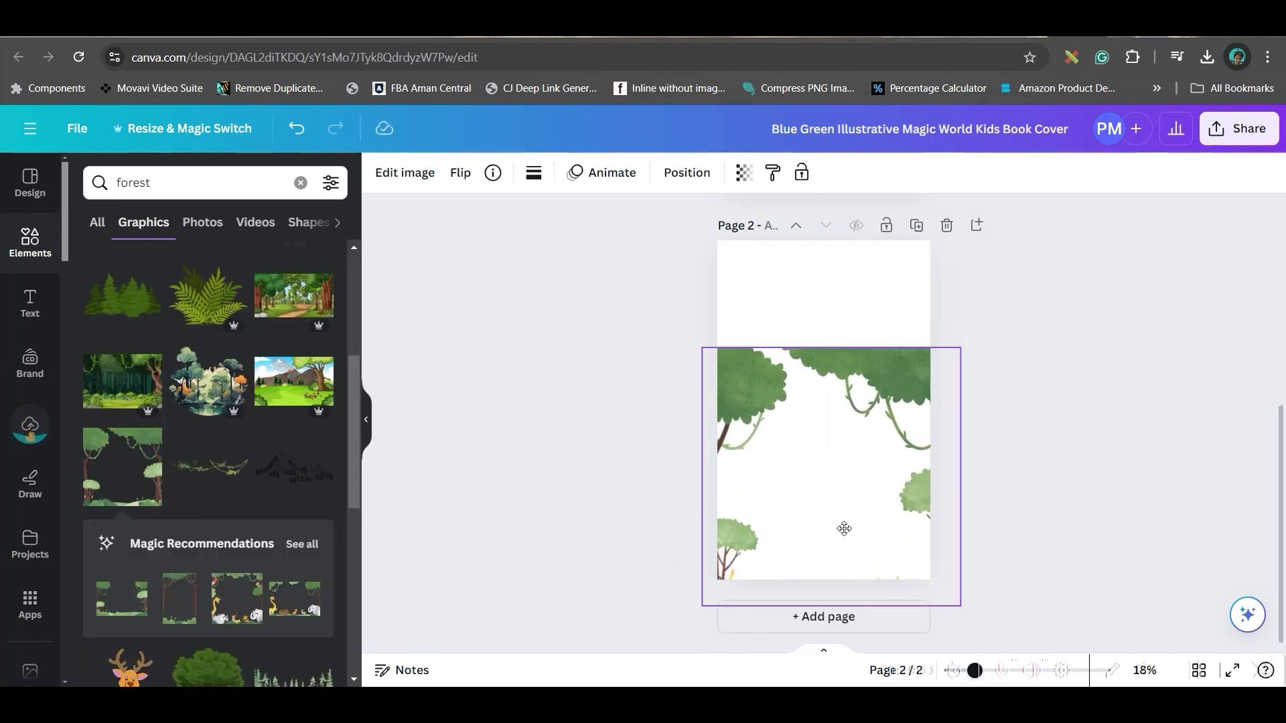
drag(844, 529, 836, 525)
drag(824, 350, 823, 242)
drag(698, 426, 718, 424)
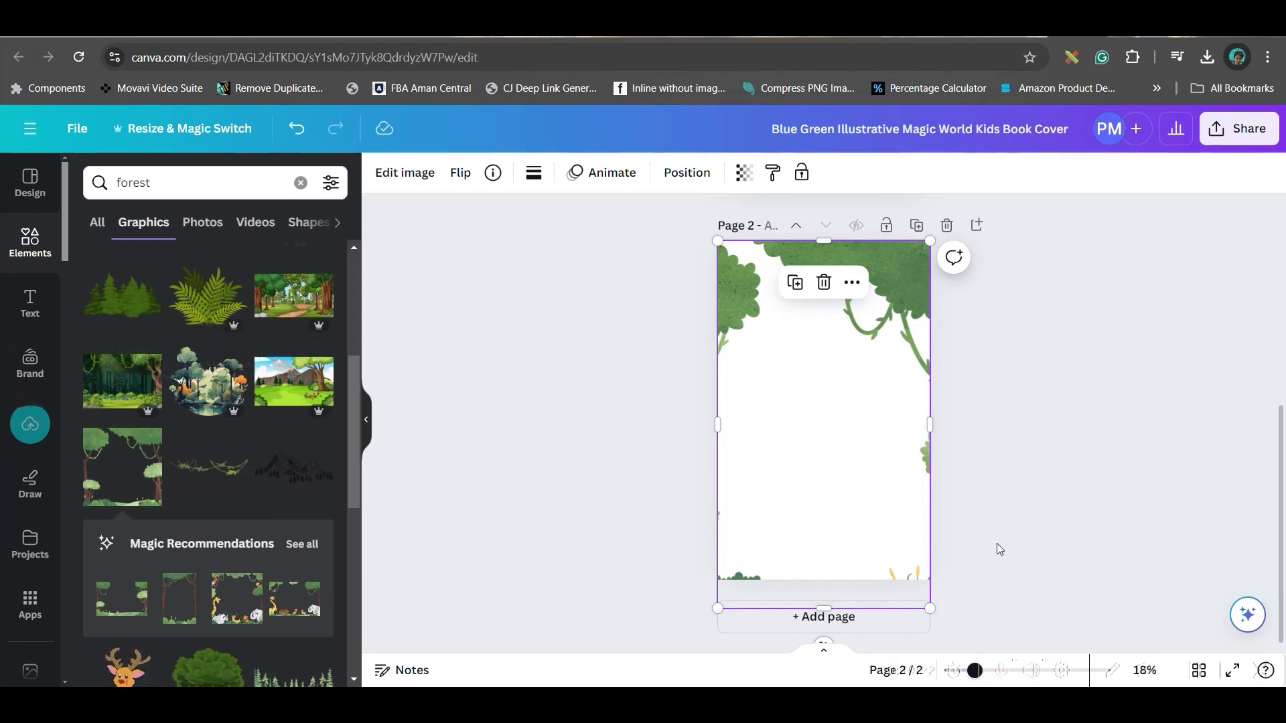
click(1013, 532)
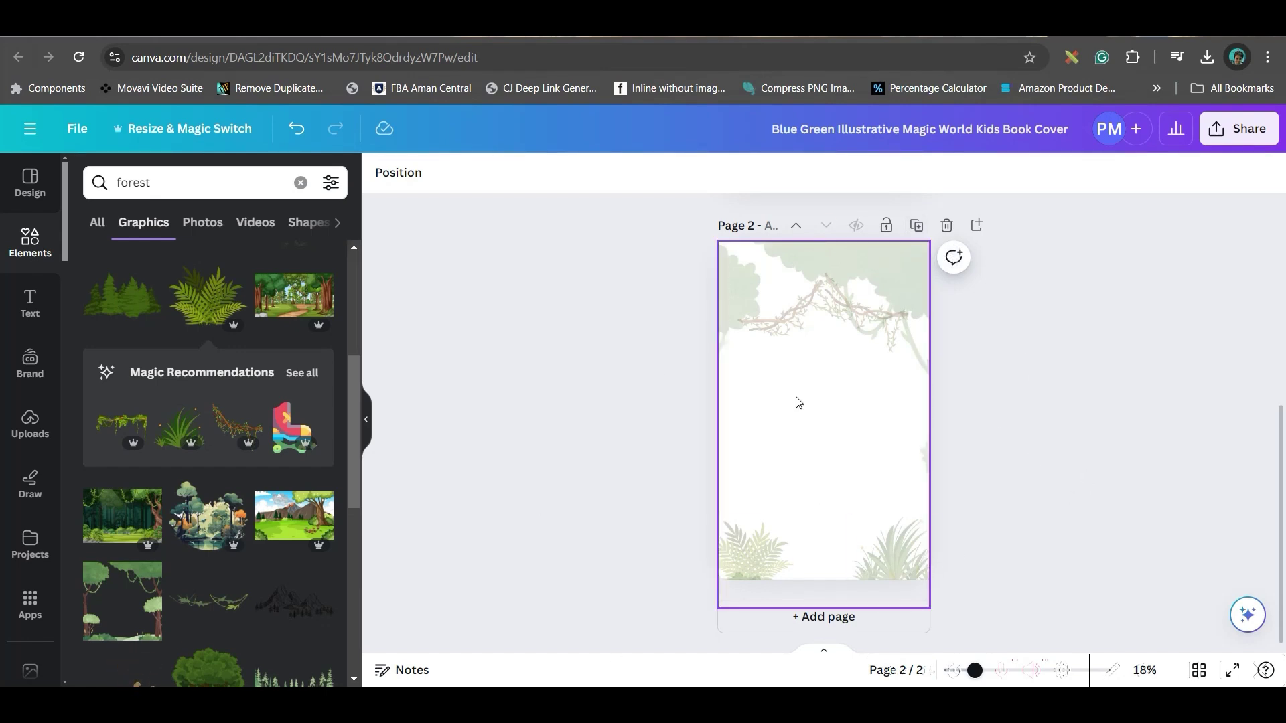
- Select the four forest graphics on page 2 and group them together
drag(1072, 594, 640, 227)
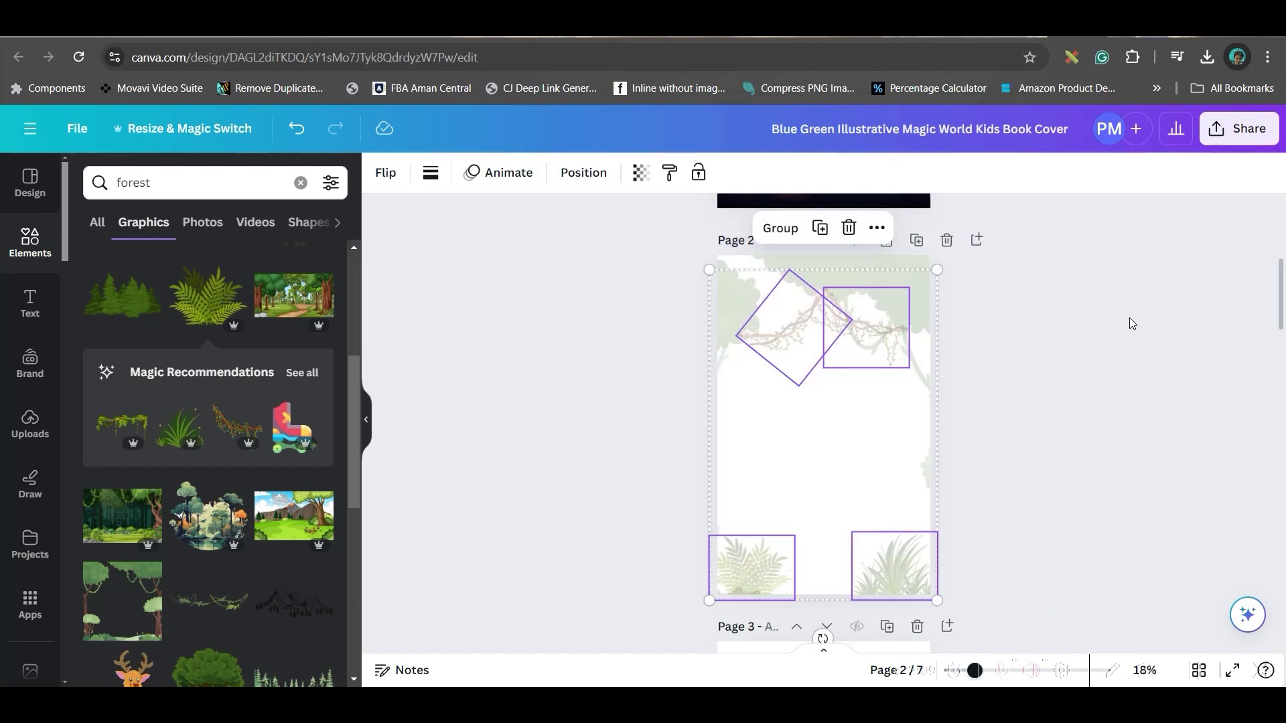
click(841, 259)
key(ctrl+a)
click(777, 295)
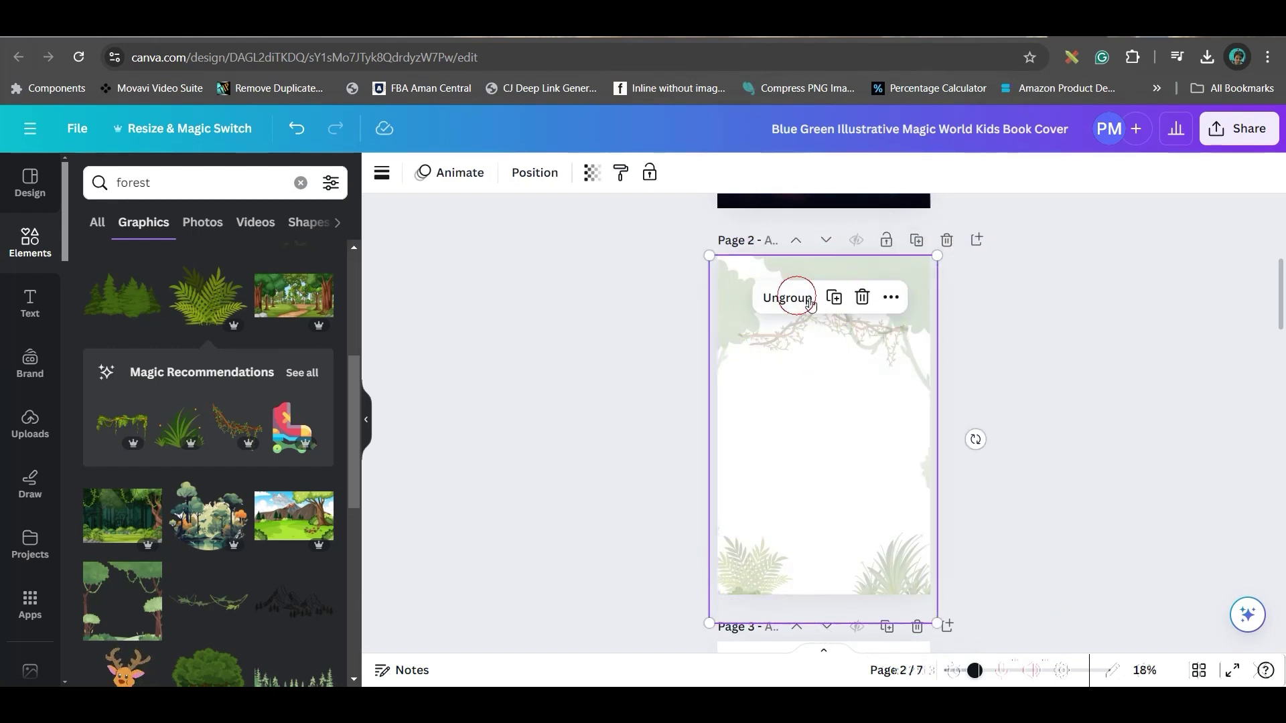
click(1072, 349)
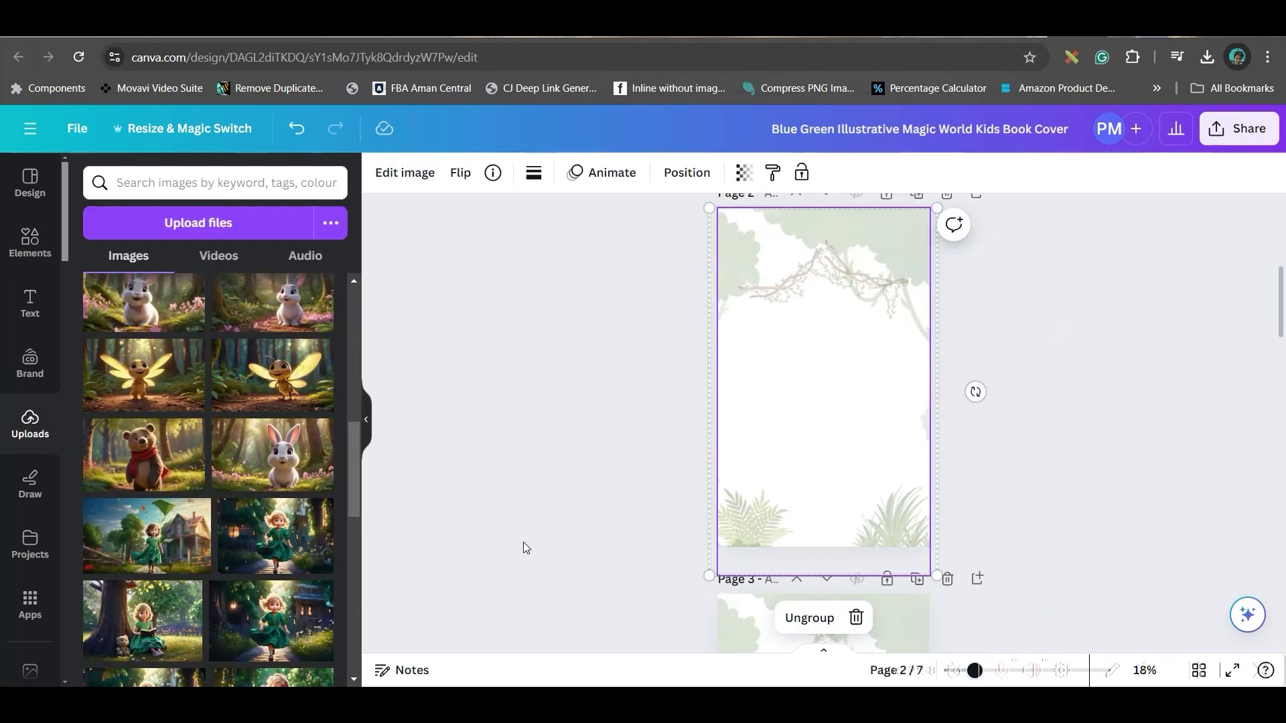
click(30, 243)
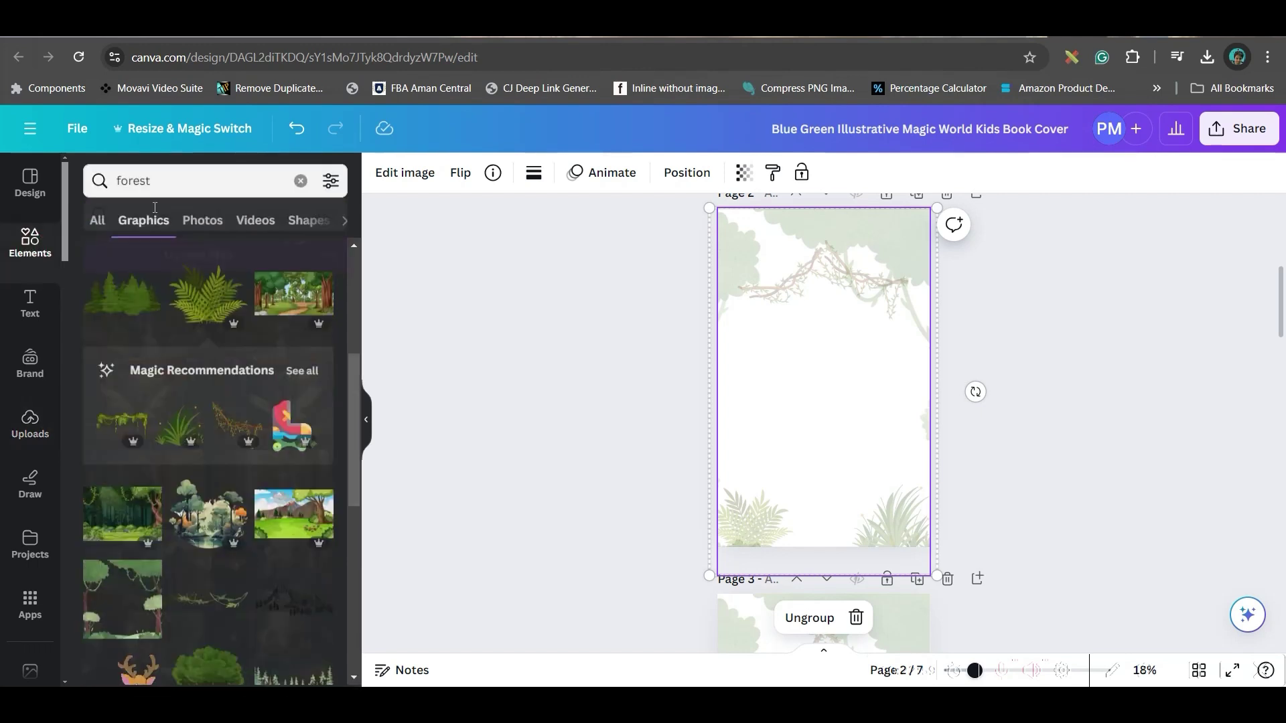
- Search Elements for 'blob frame' and add a blob frame to page 2
click(298, 184)
text(b)
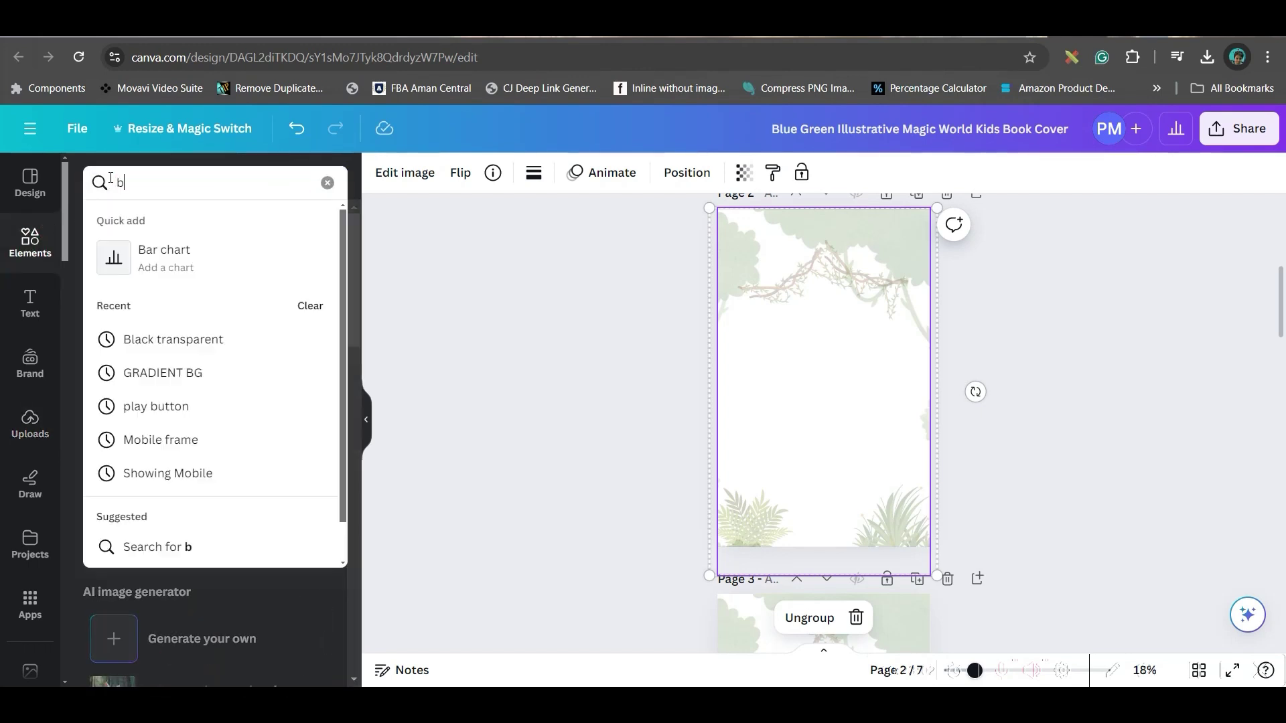
text(lob frame)
key(Return)
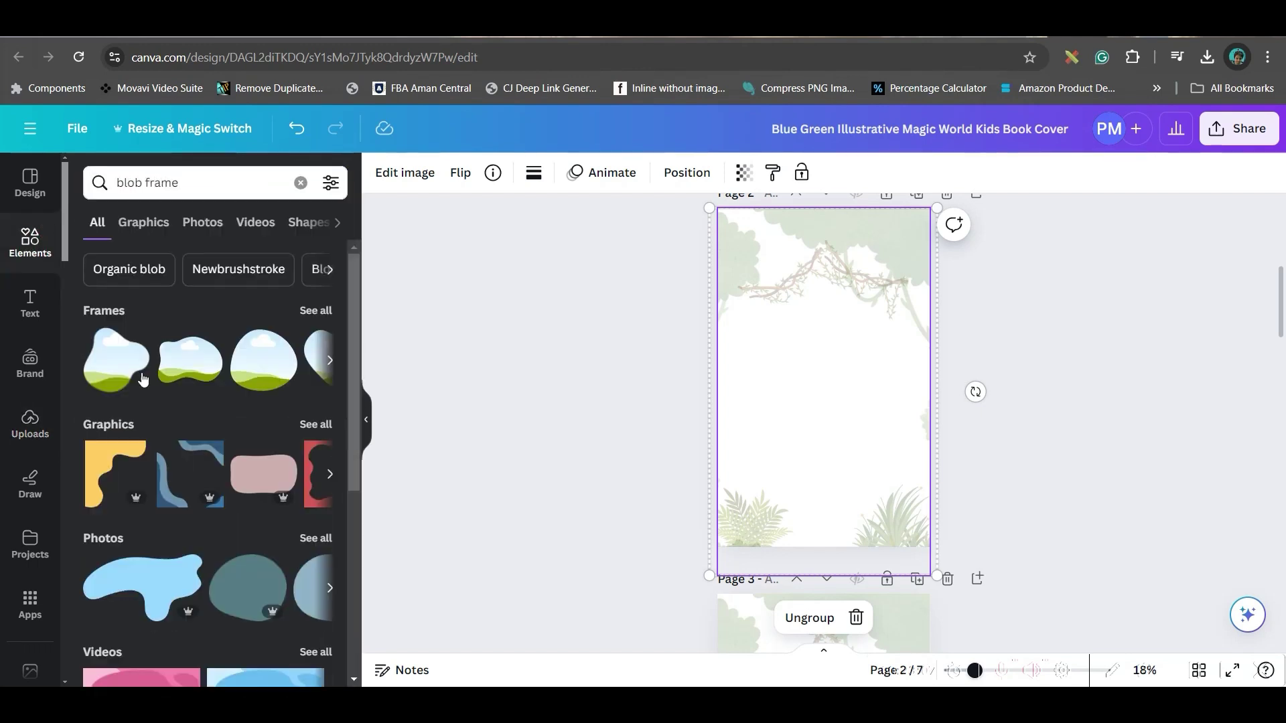
click(327, 311)
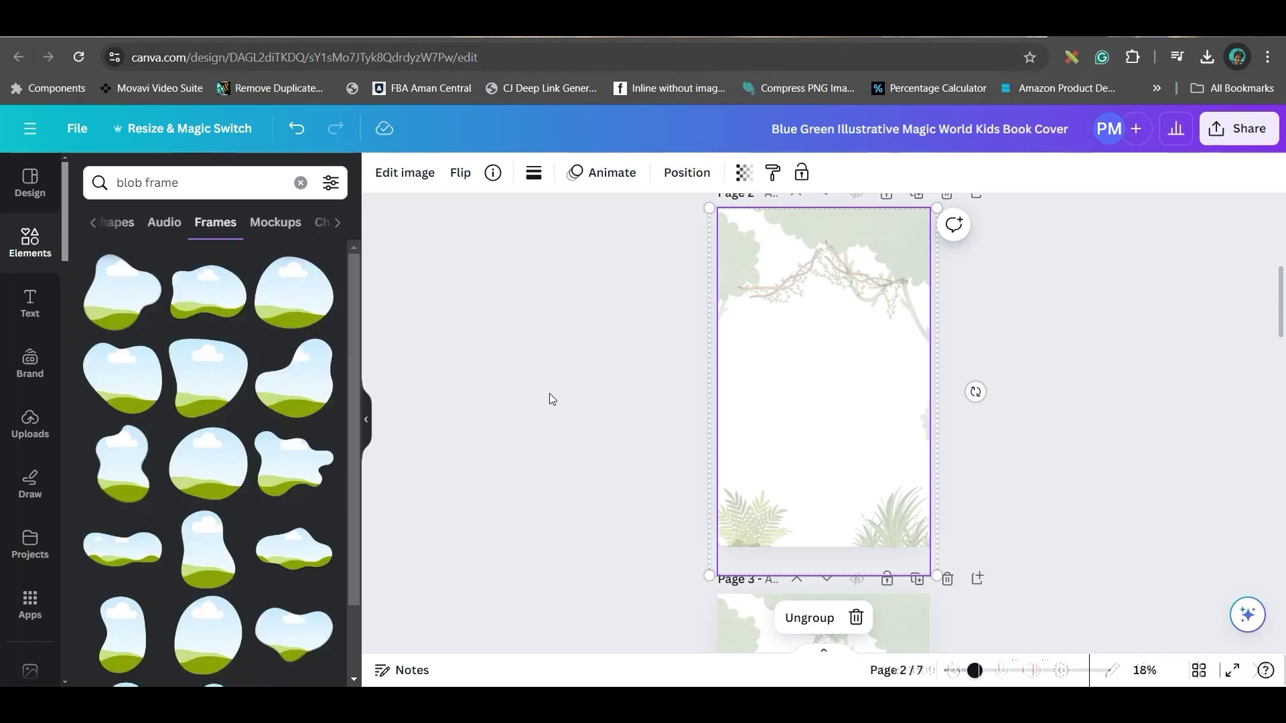
click(129, 305)
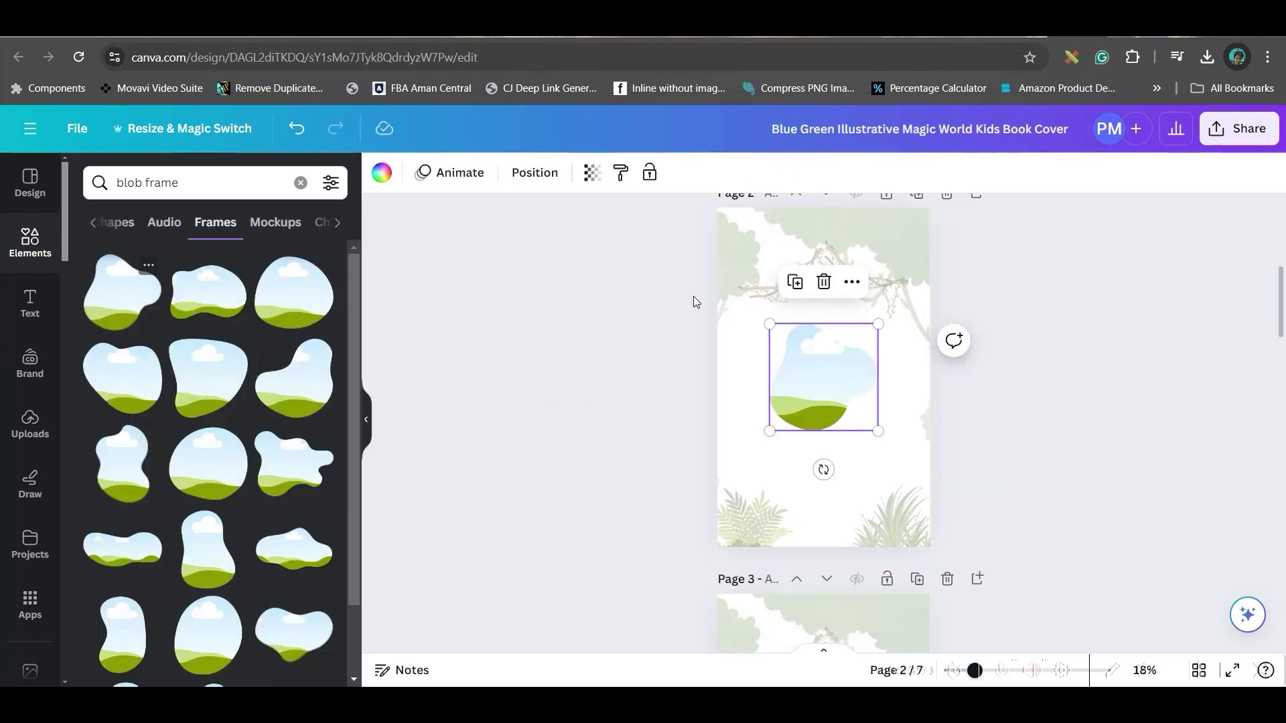
- Enlarge the bear's blob frame, adjust the photo inside, and place it in page 2's lower half
drag(877, 321, 990, 213)
drag(836, 383, 782, 499)
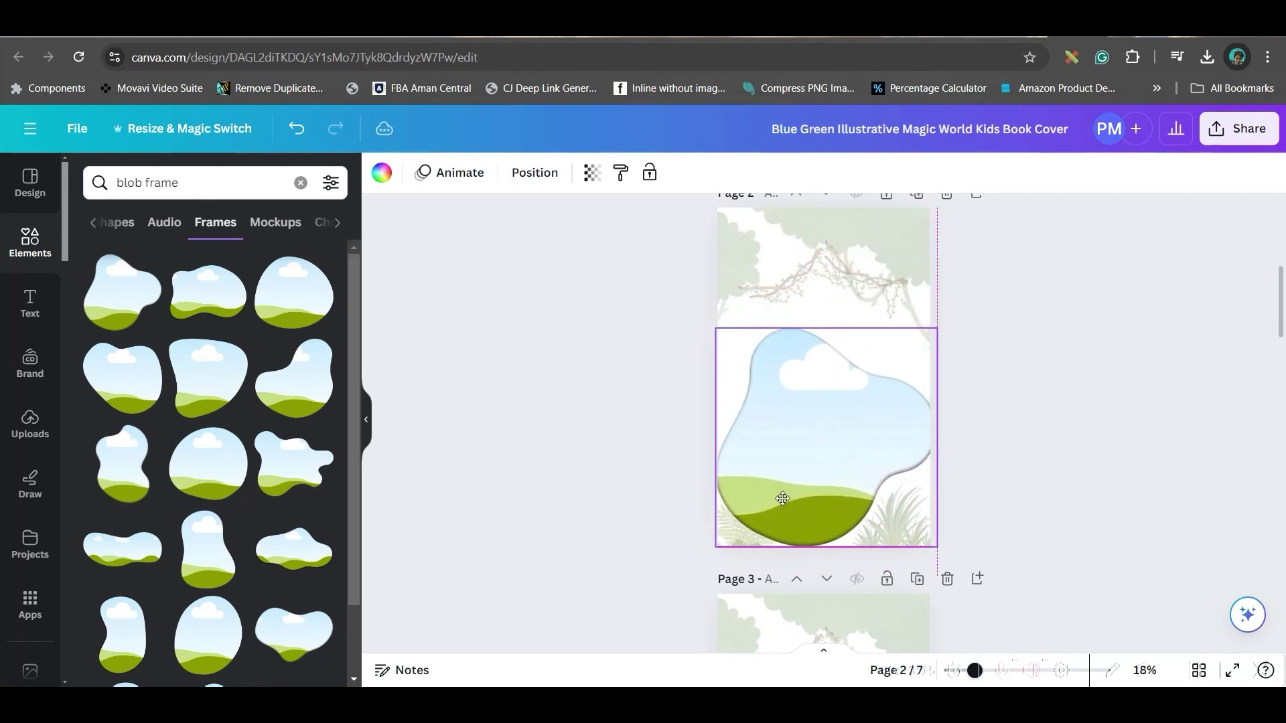
double_click(938, 402)
click(1143, 417)
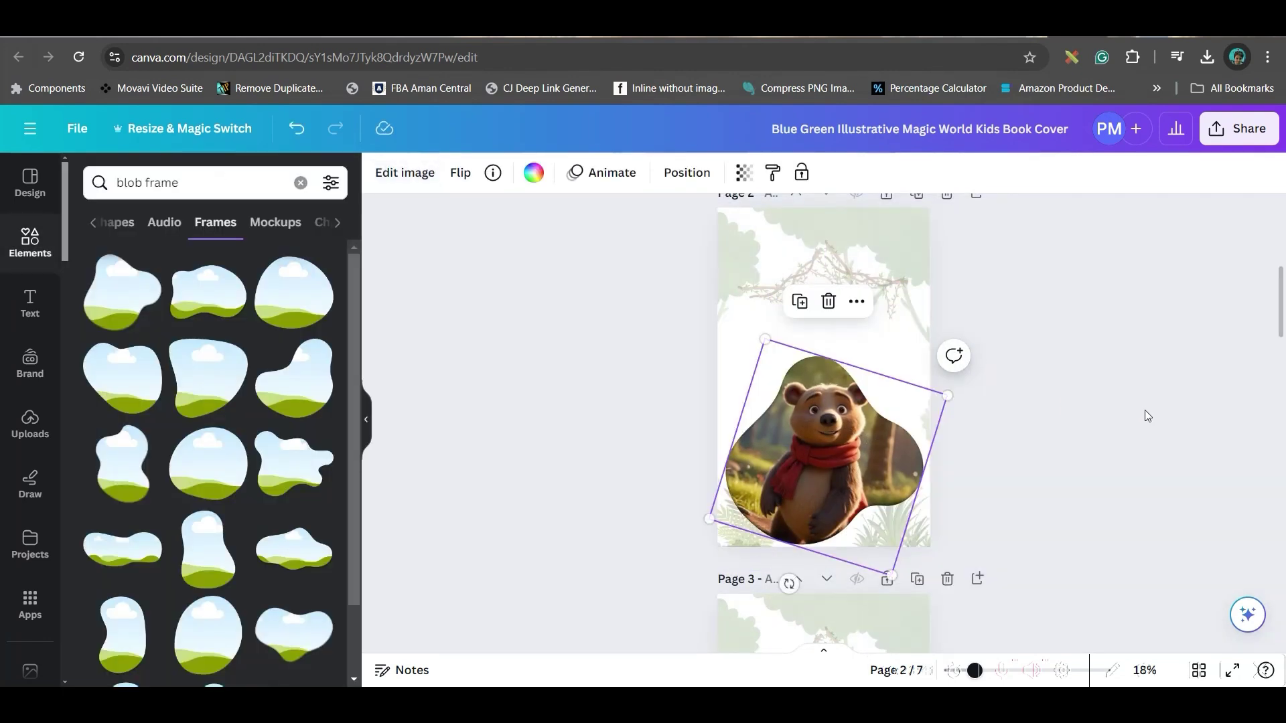
drag(947, 396, 968, 375)
drag(841, 447, 835, 429)
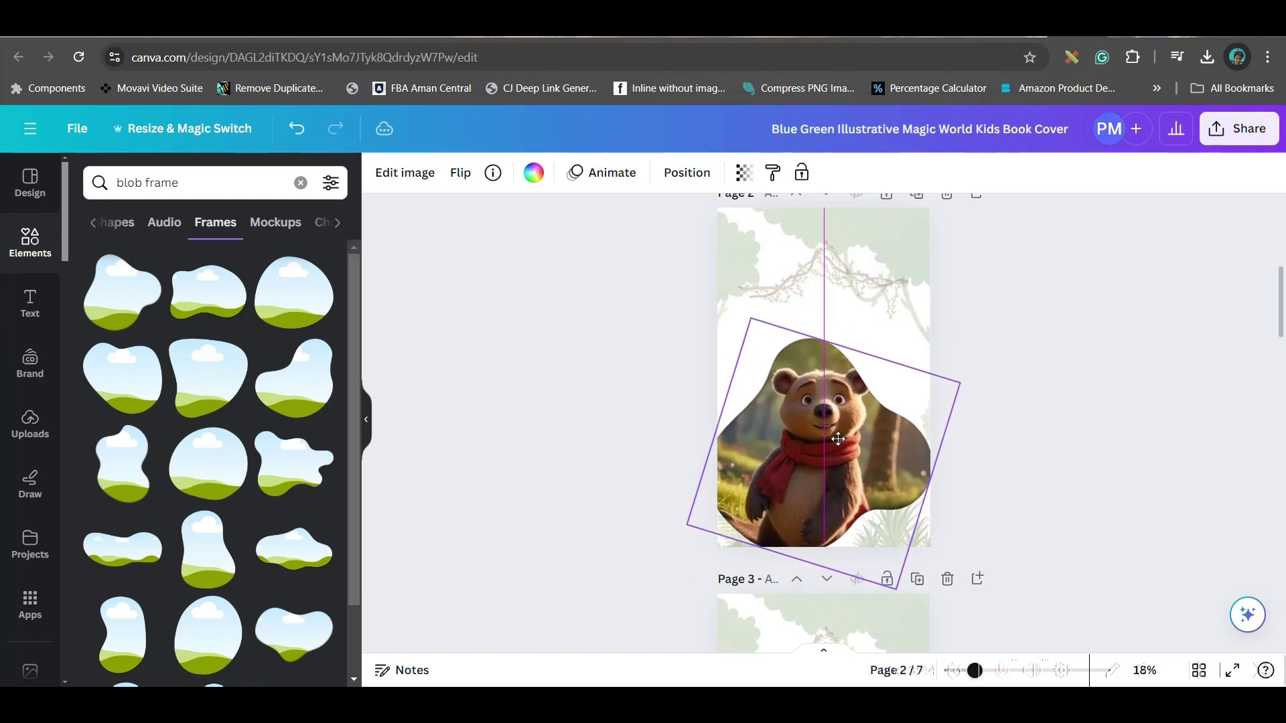
click(1056, 436)
- Add another blob frame to page 3 and move it lower on the page
scroll(793, 478, down, 3)
scroll(378, 400, down, 2)
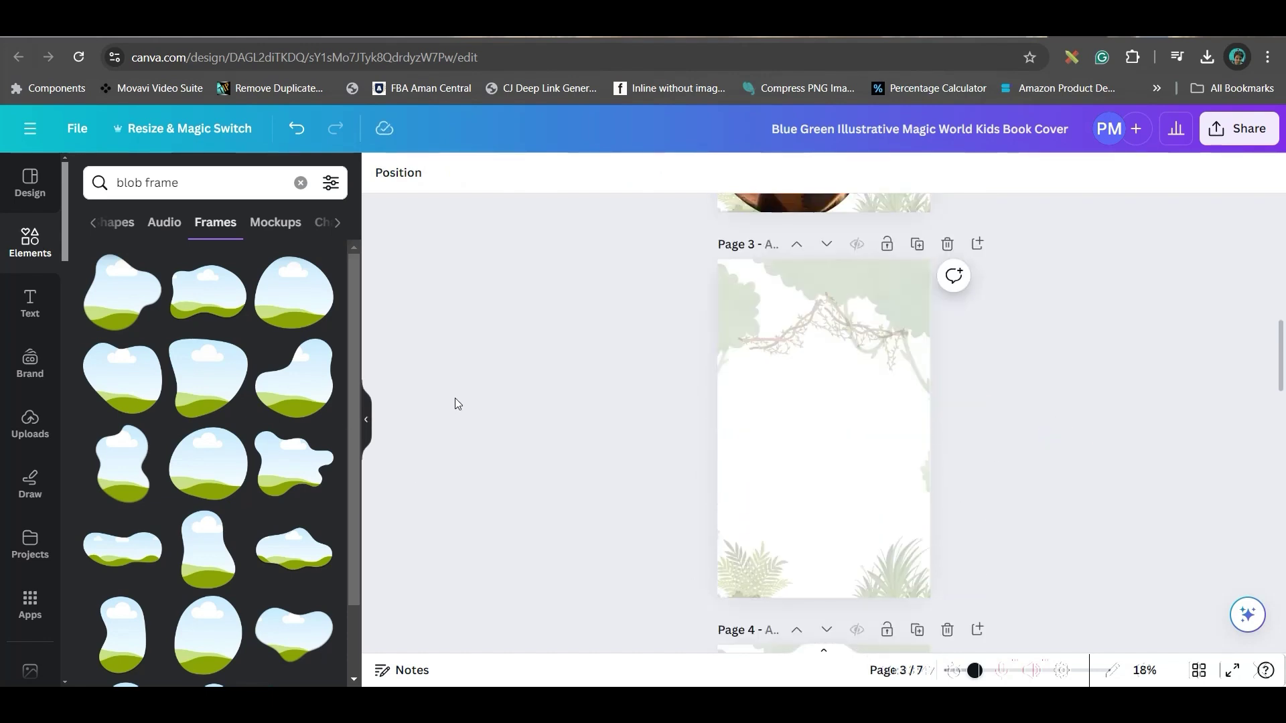
click(288, 400)
drag(823, 429, 807, 473)
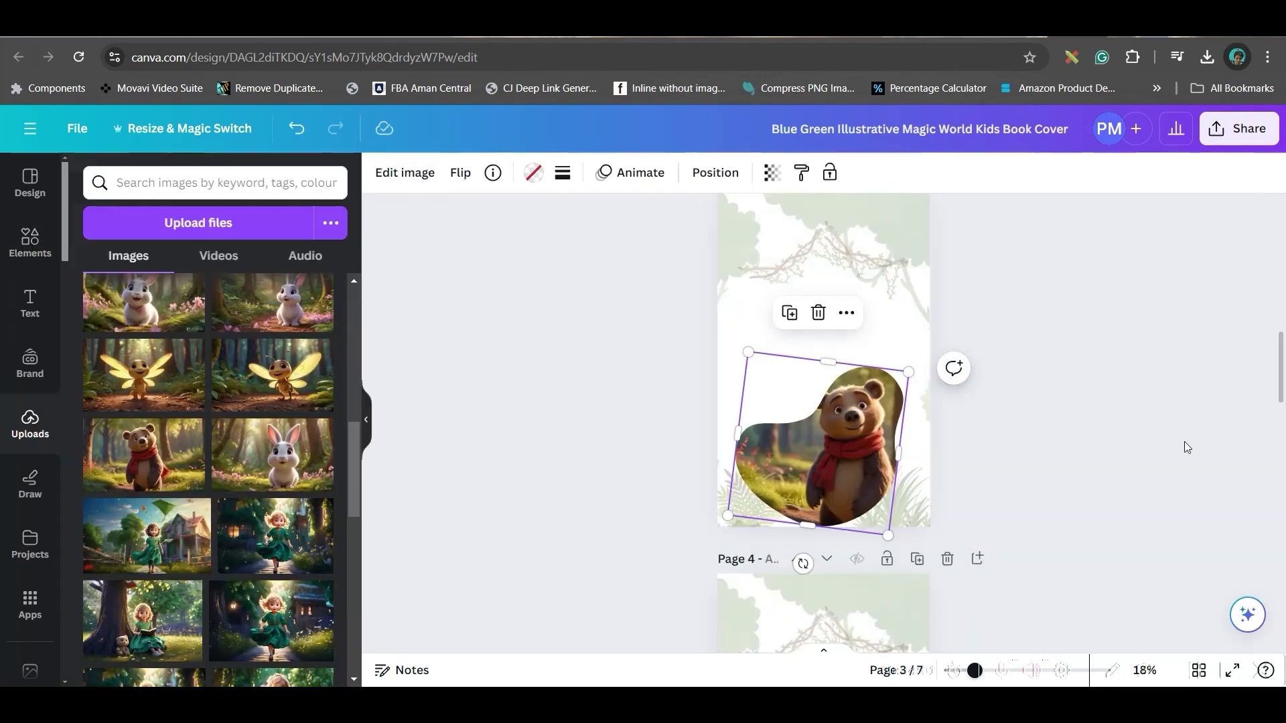
click(1110, 465)
- Delete the background illustration from the page 1 cover
scroll(1078, 428, up, 10)
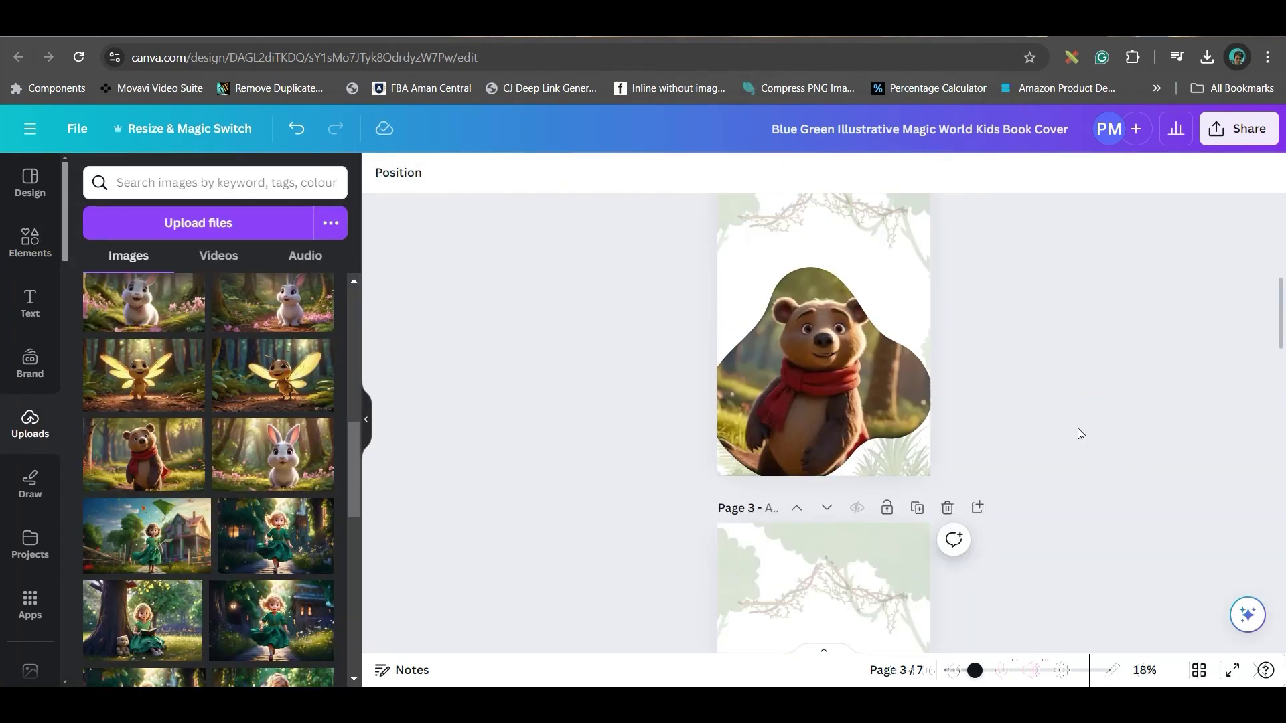
scroll(1069, 406, down, 5)
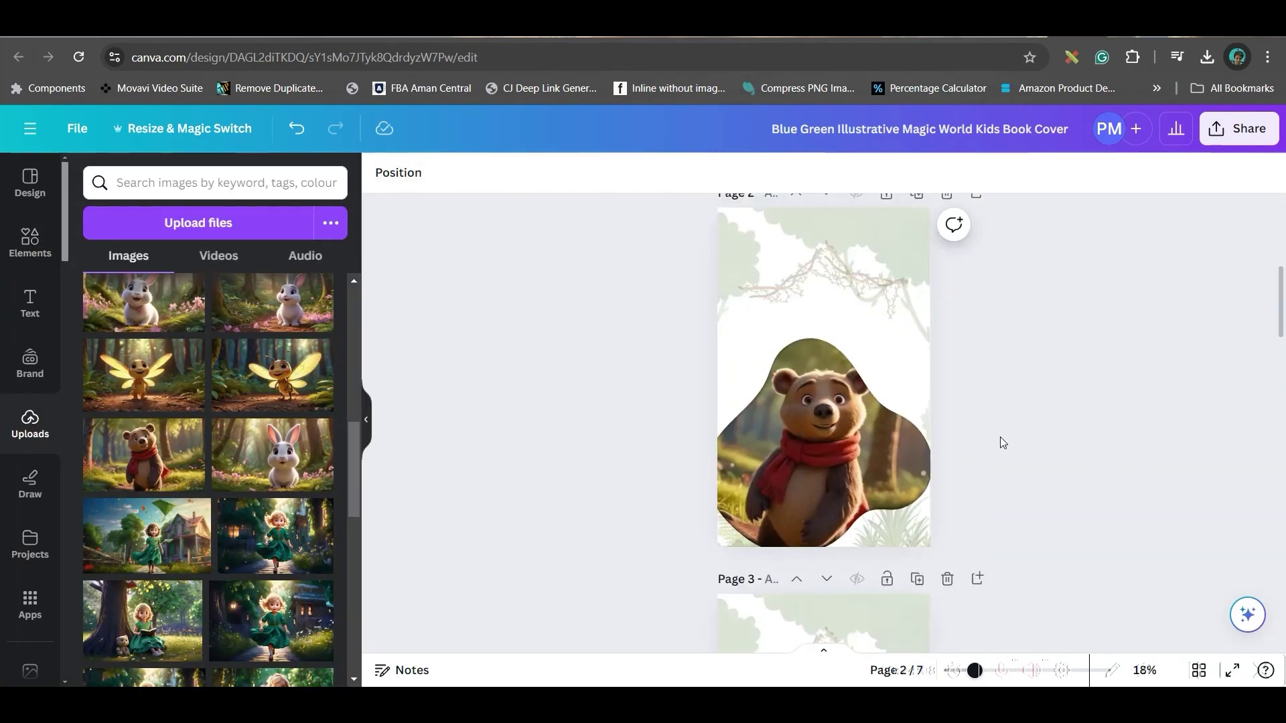
scroll(596, 321, up, 5)
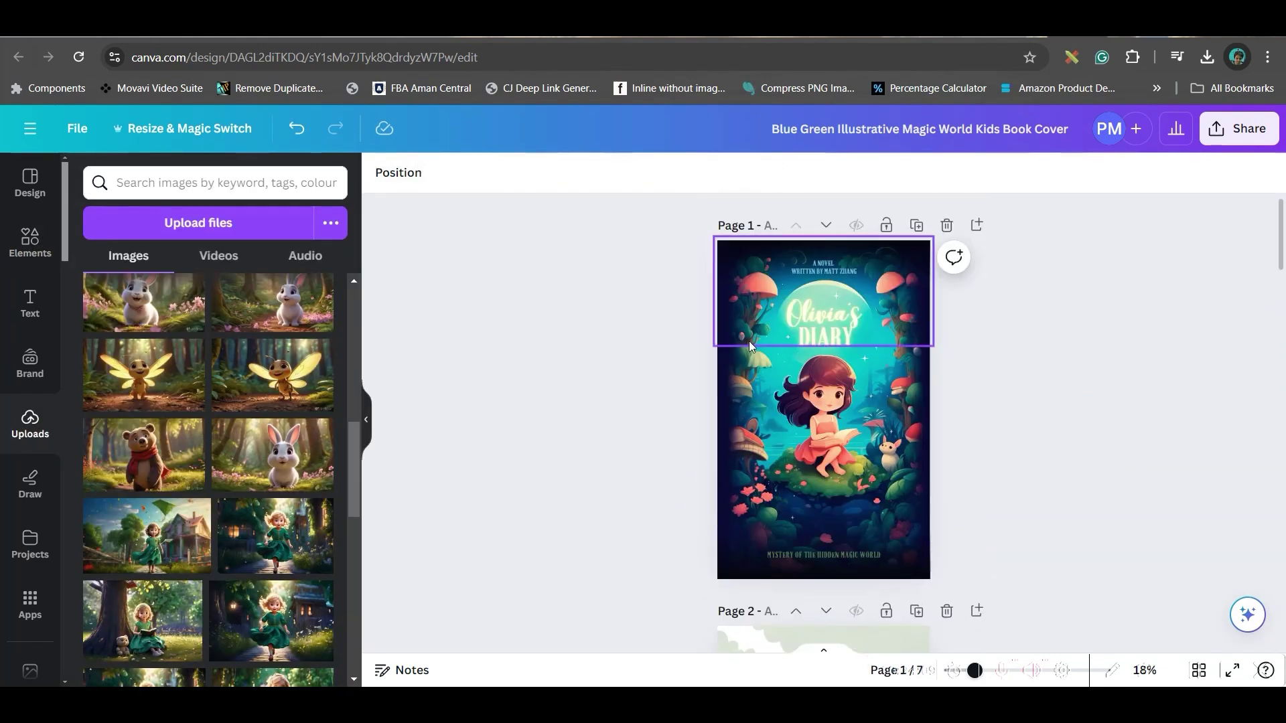
click(872, 279)
click(895, 420)
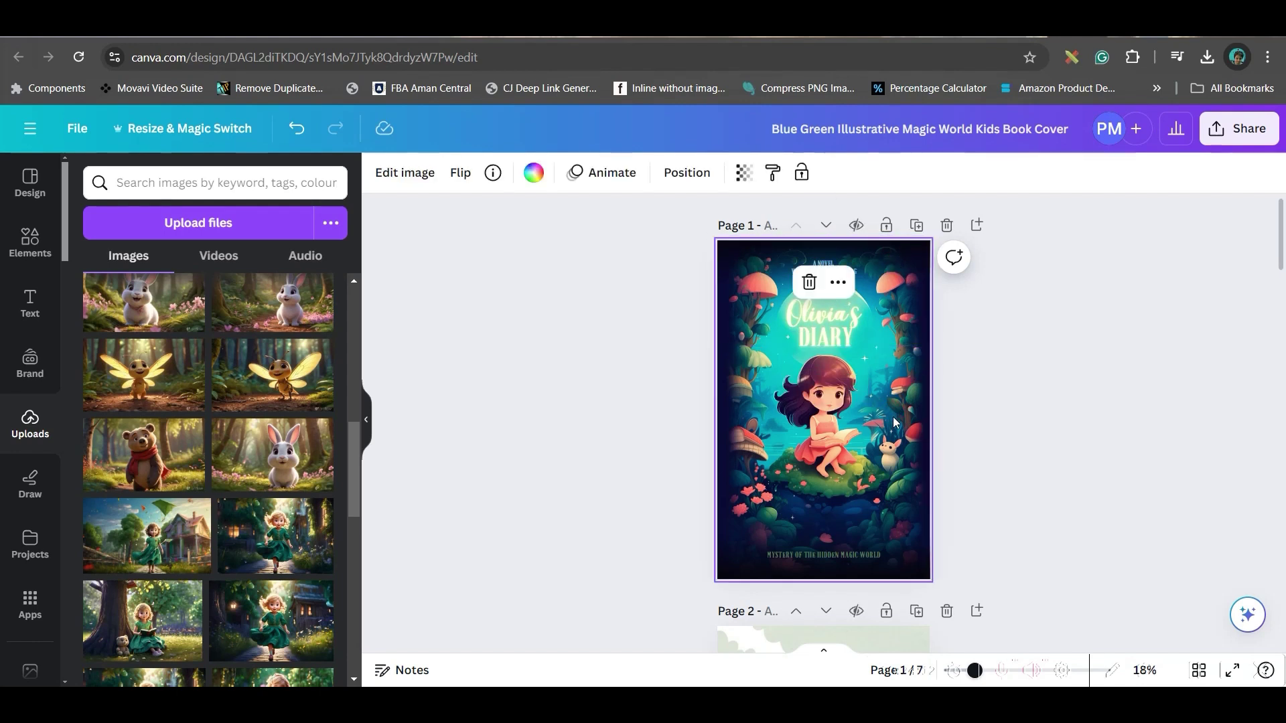
key(Delete)
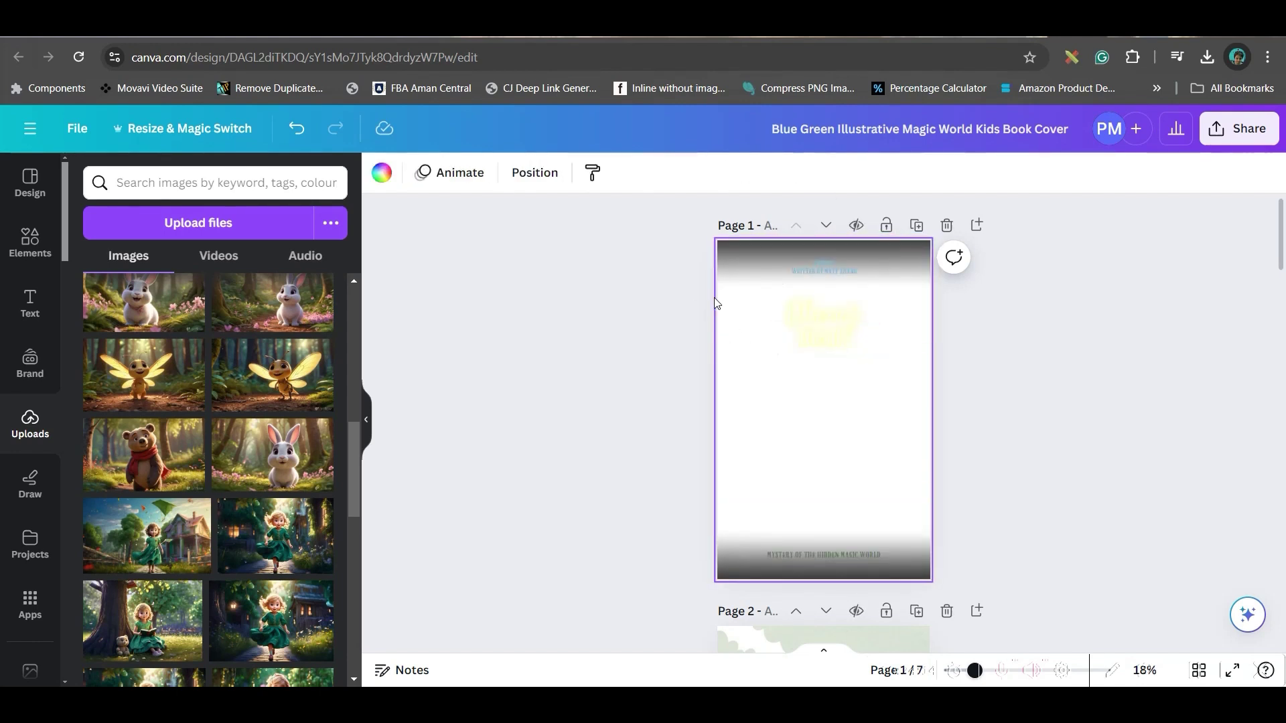
- Add the scarf bear picture to the cover, Magic Grab the bear, and drag the cut-out below the forest scene
click(149, 469)
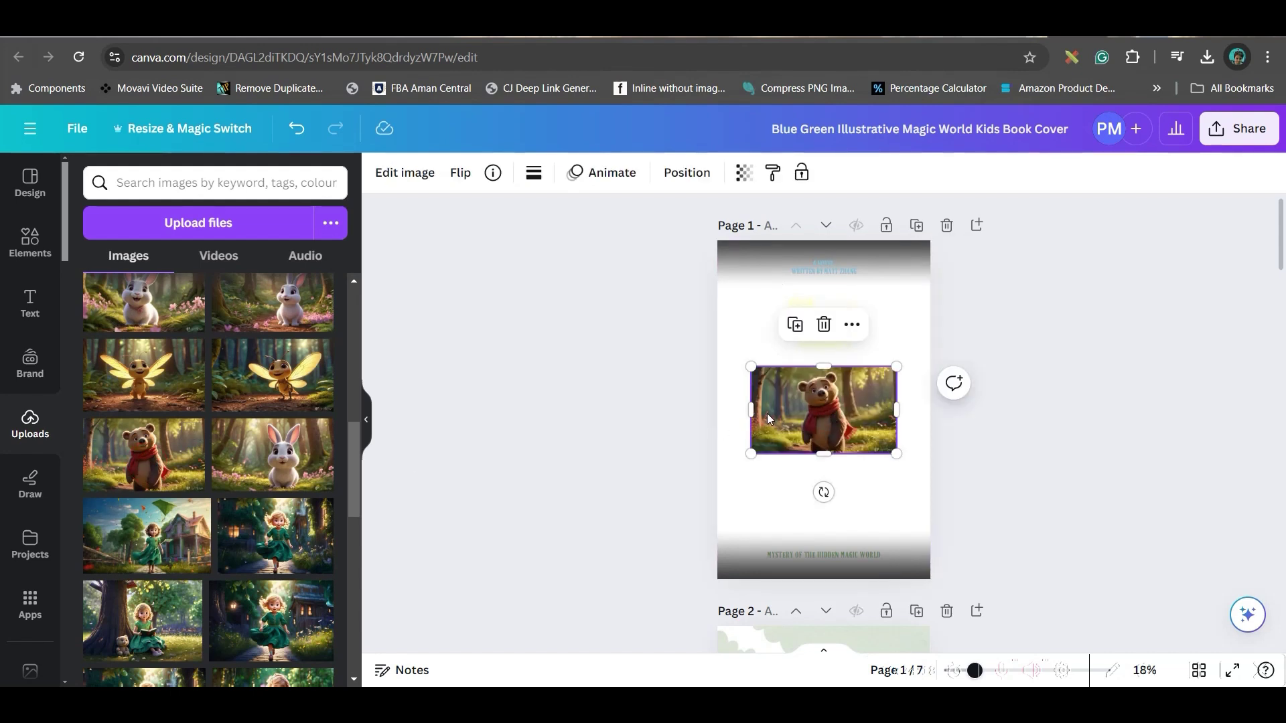
click(406, 176)
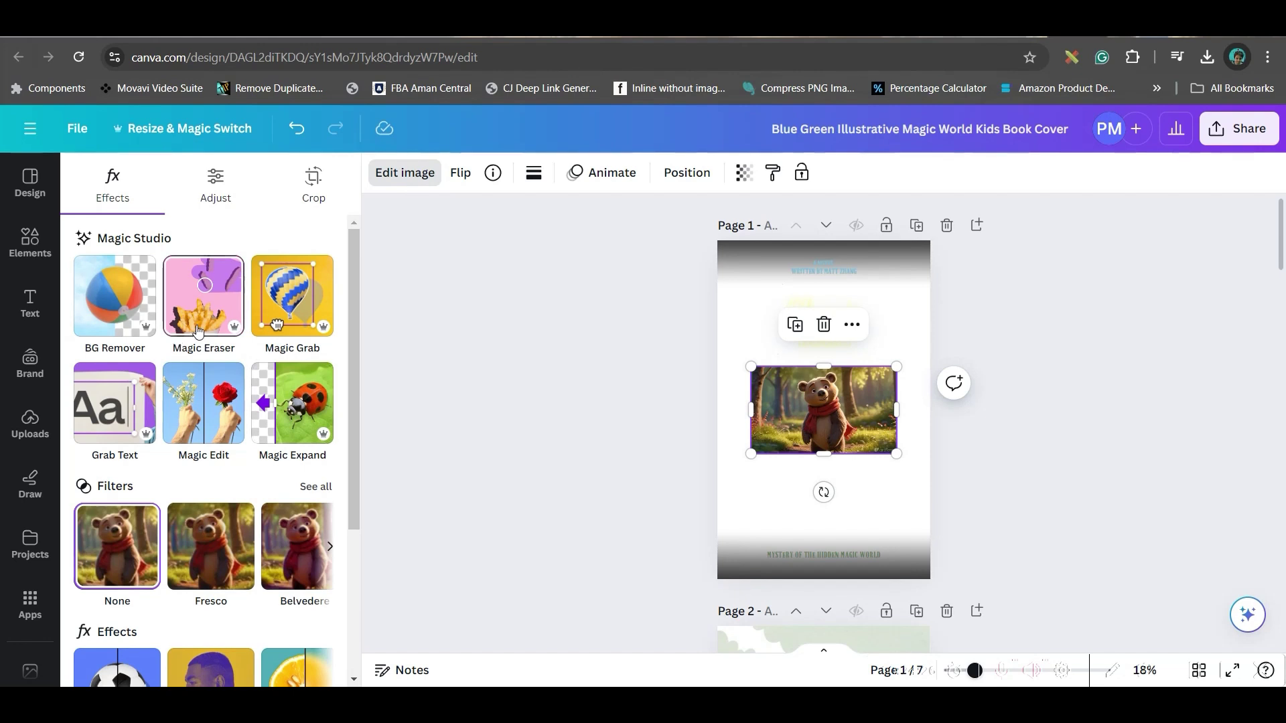
click(280, 300)
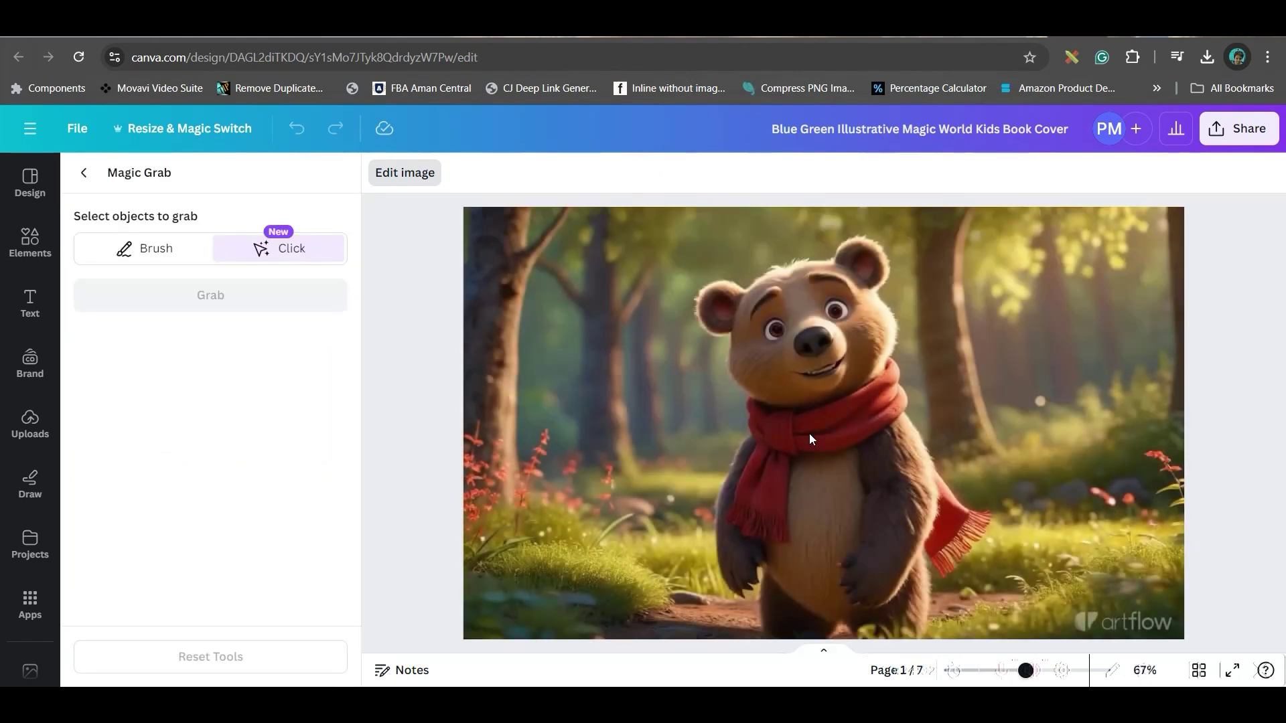
click(810, 435)
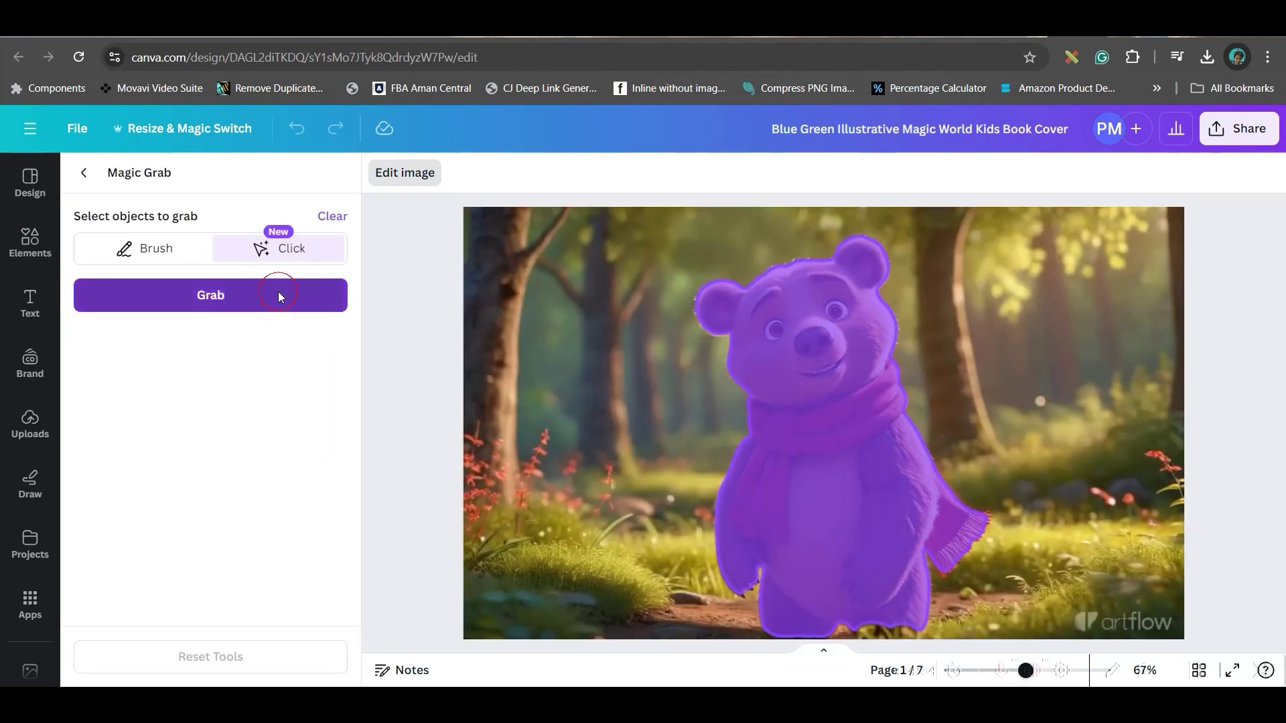
click(278, 293)
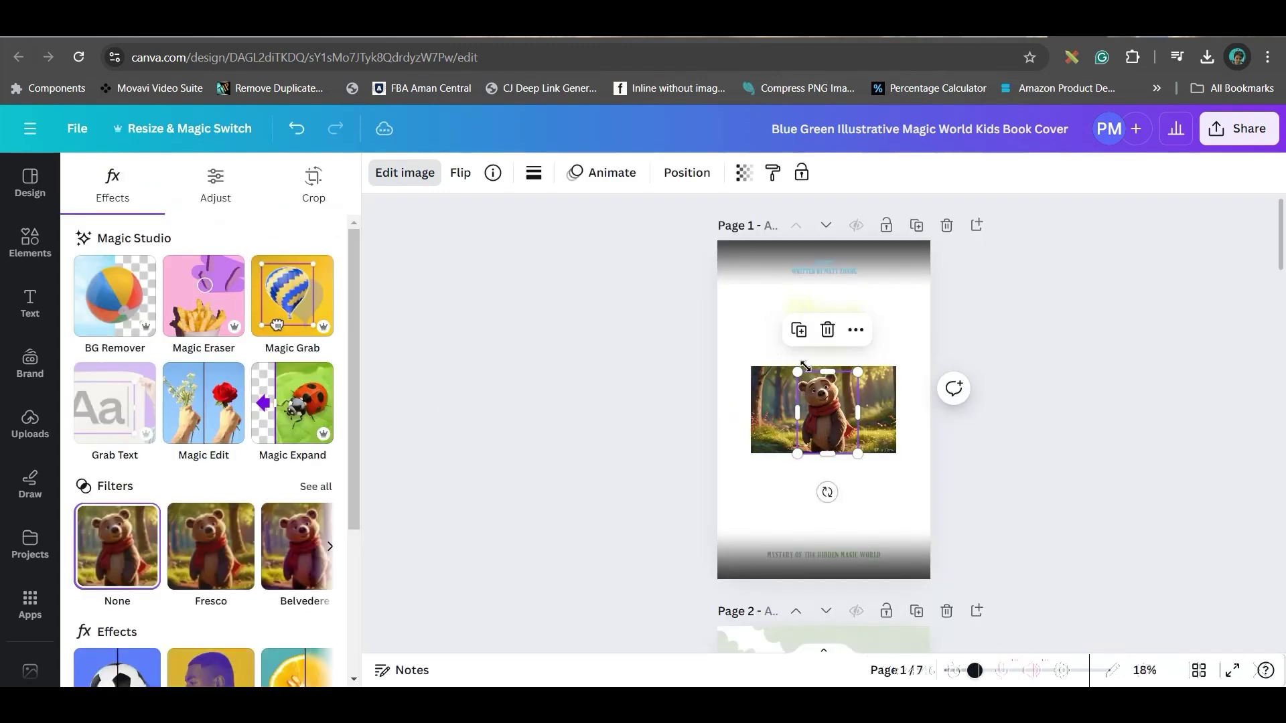
drag(834, 425, 818, 500)
click(884, 402)
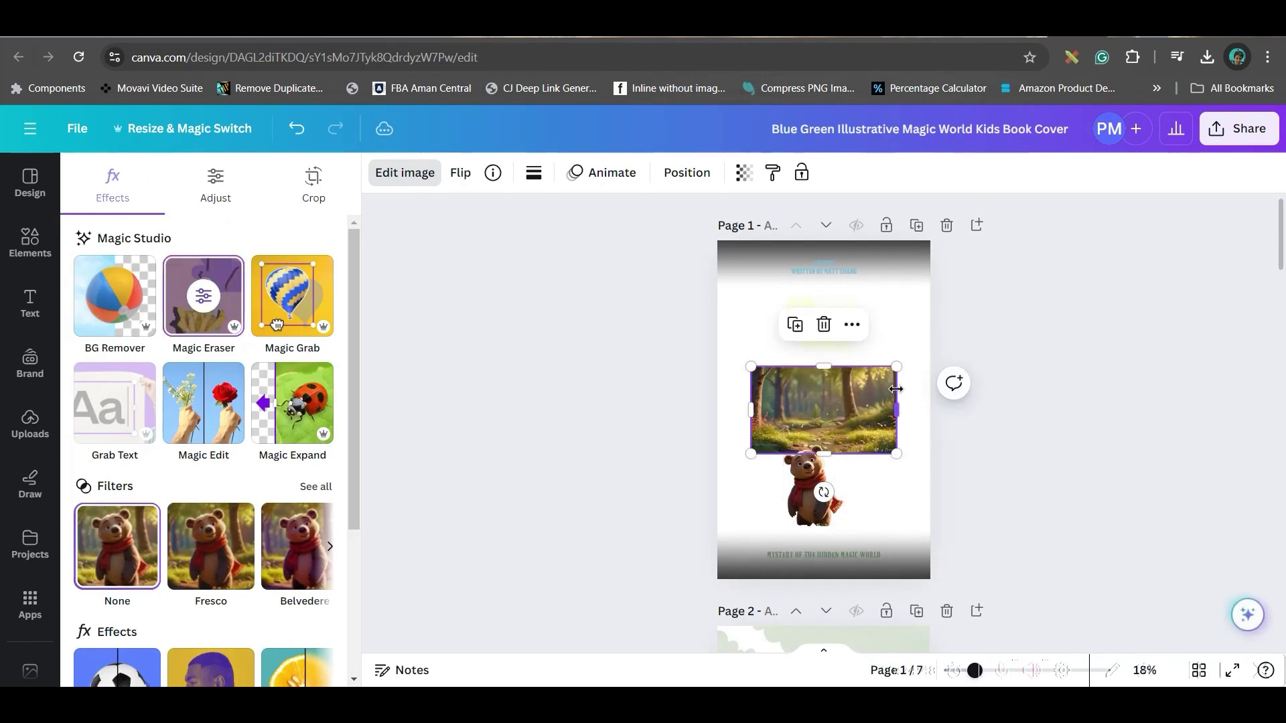
- Keep the forest scene, then enlarge the cut-out bear and move it to the cover's lower left
right_click(801, 410)
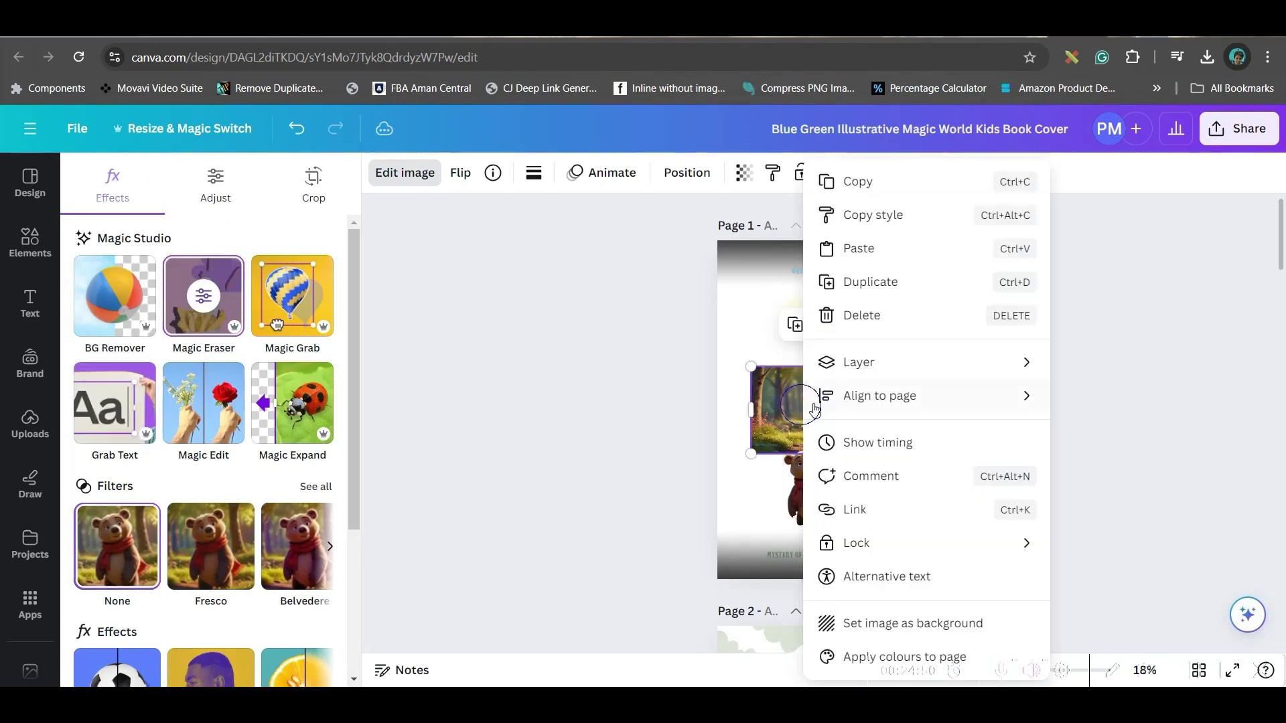
key(Delete)
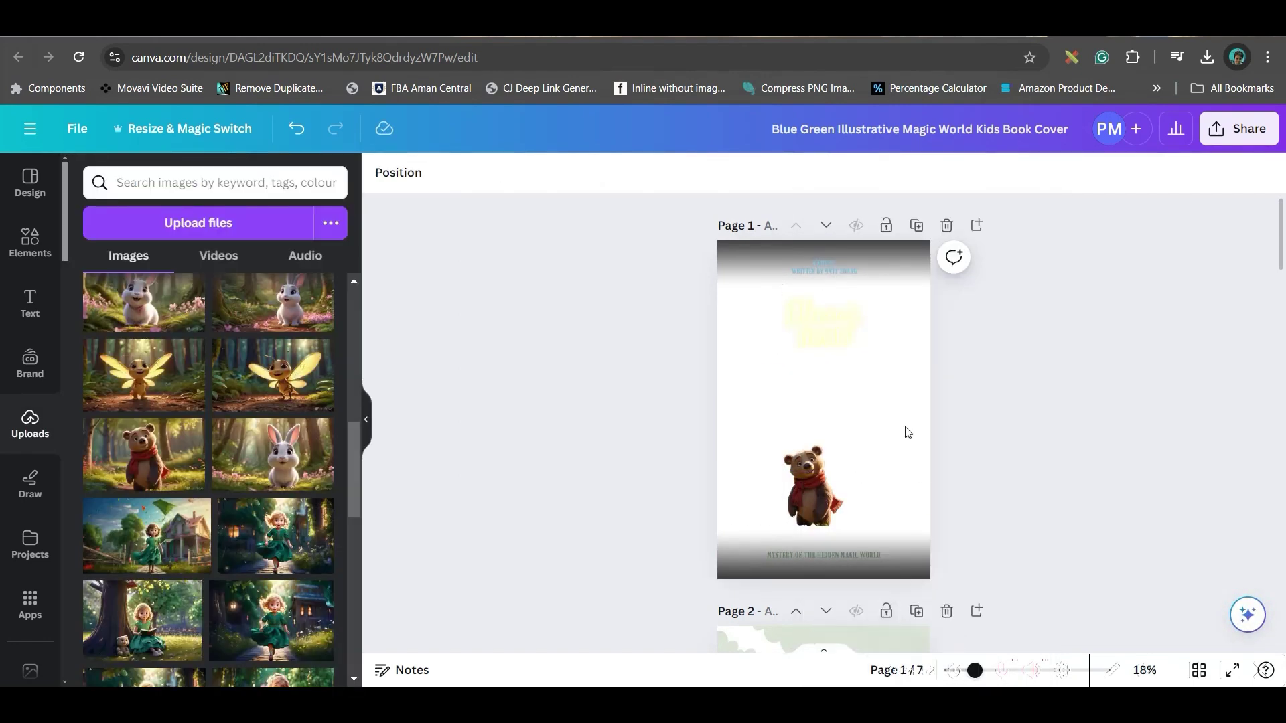
key(ctrl+z)
click(839, 458)
drag(843, 453, 938, 313)
drag(833, 492, 761, 539)
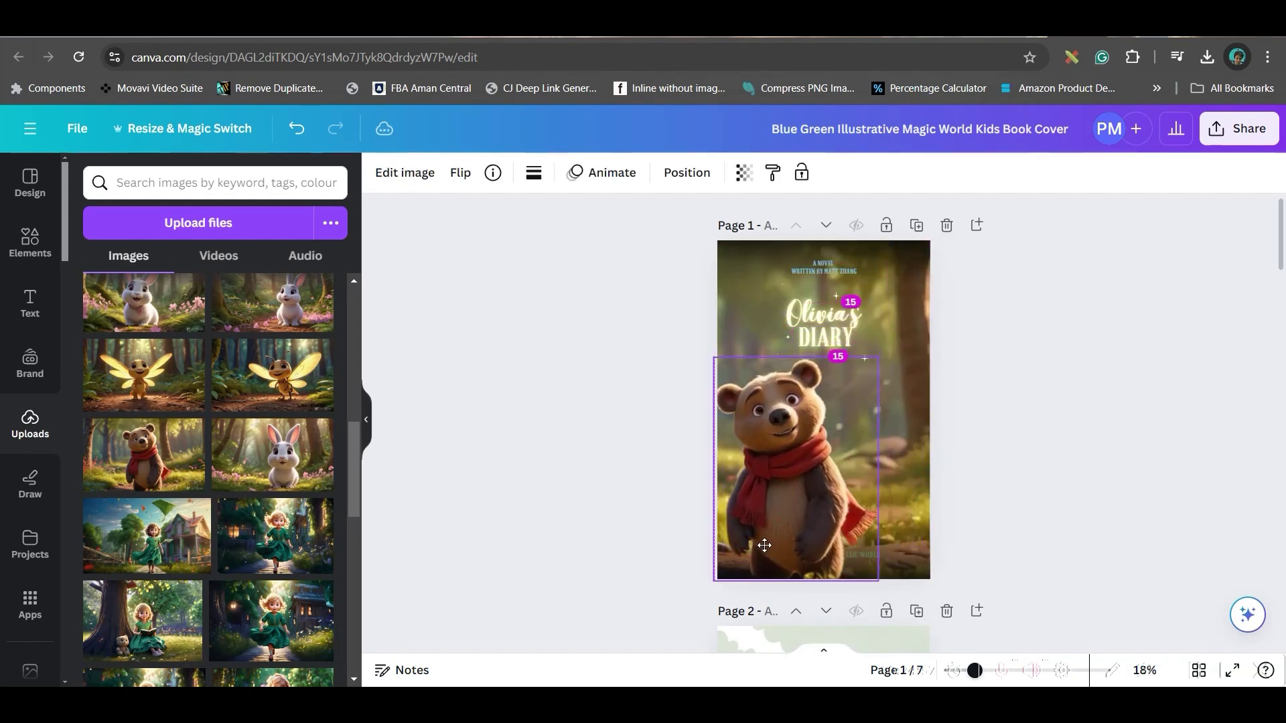
- Magic Grab the rabbit into the lower right and enlarge the firefly beside the bear
click(406, 176)
click(285, 307)
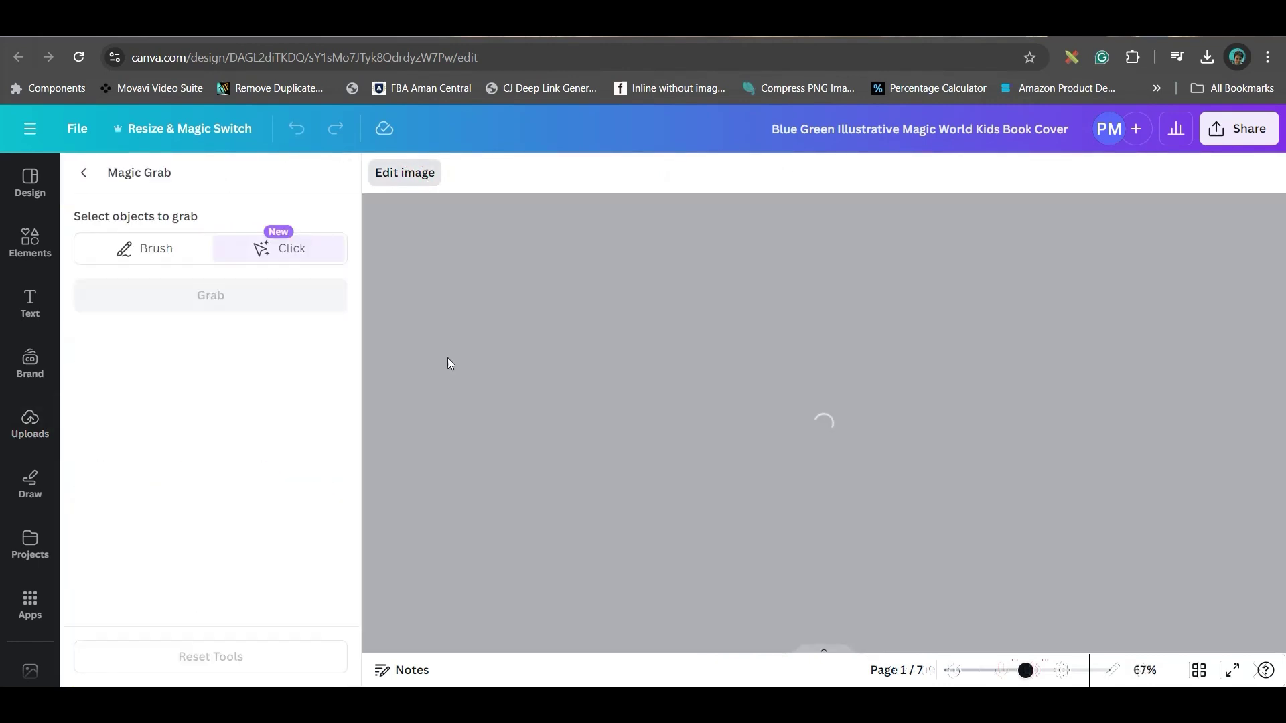
click(224, 295)
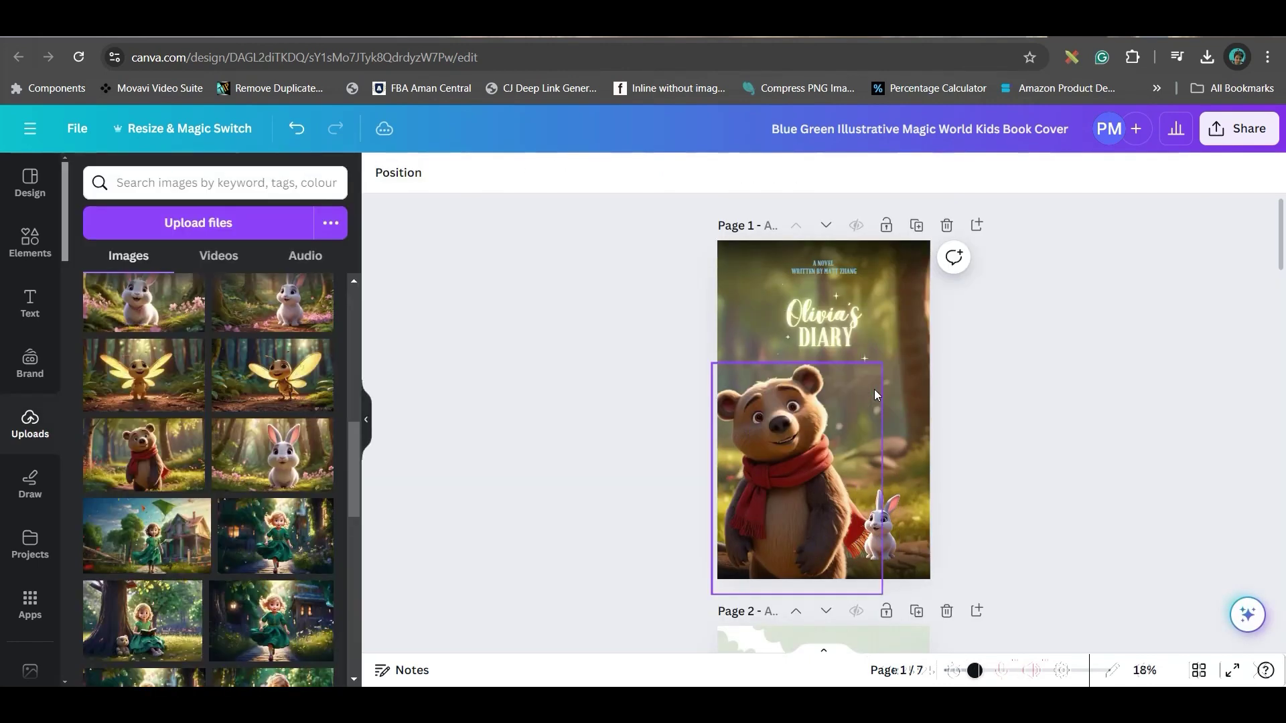
drag(903, 490, 881, 508)
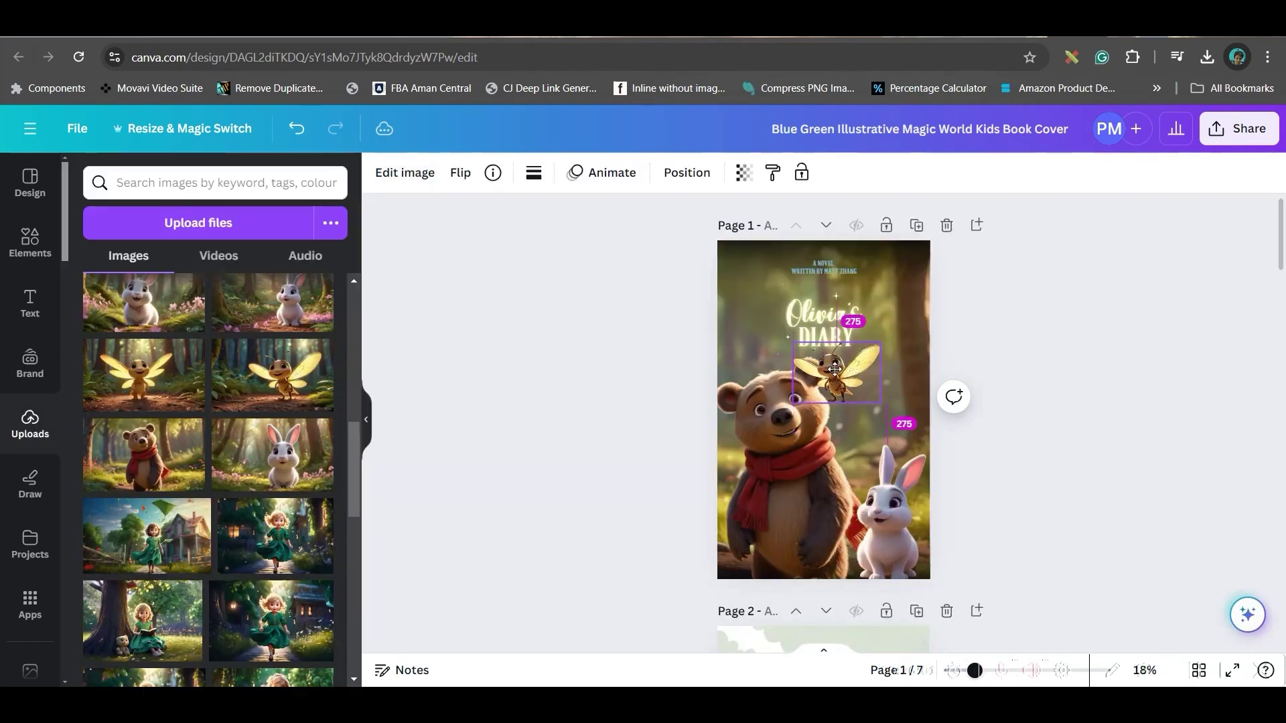
drag(835, 369, 931, 367)
click(931, 367)
- Retitle the cover 'The Mysterious Glow' in Rubik Mono with wider line spacing
double_click(850, 320)
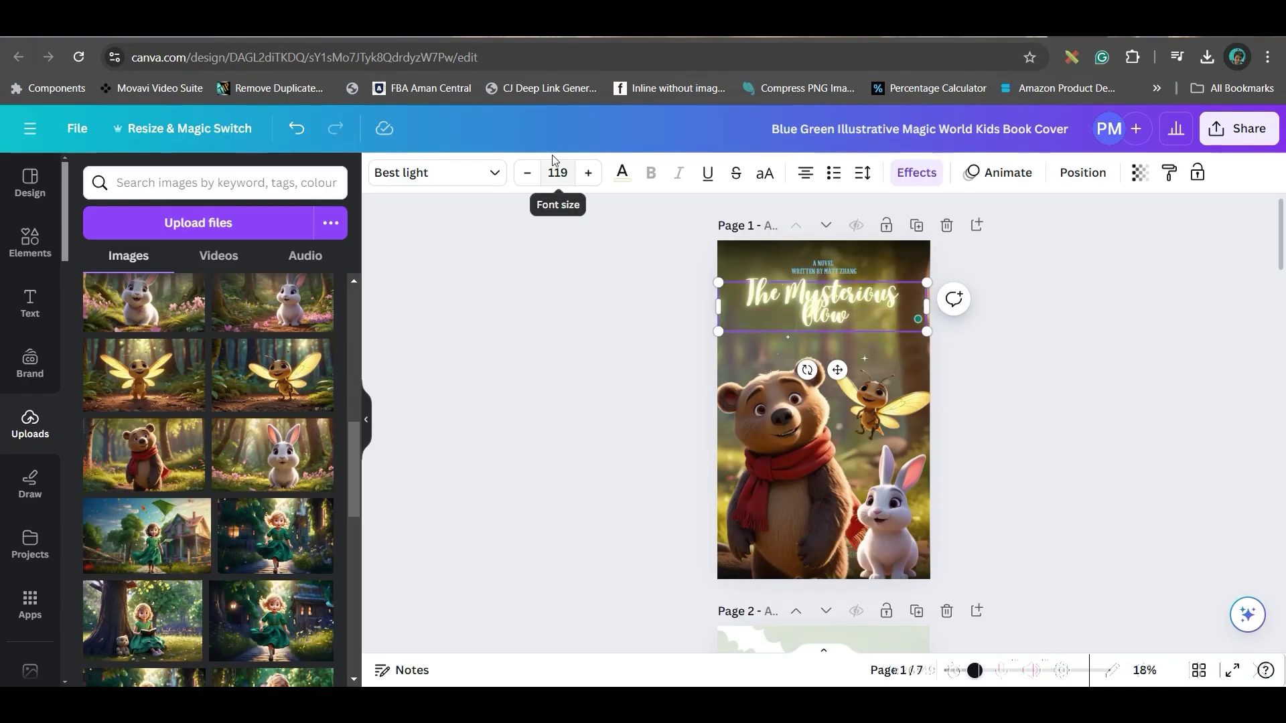
click(863, 172)
drag(902, 293, 1027, 314)
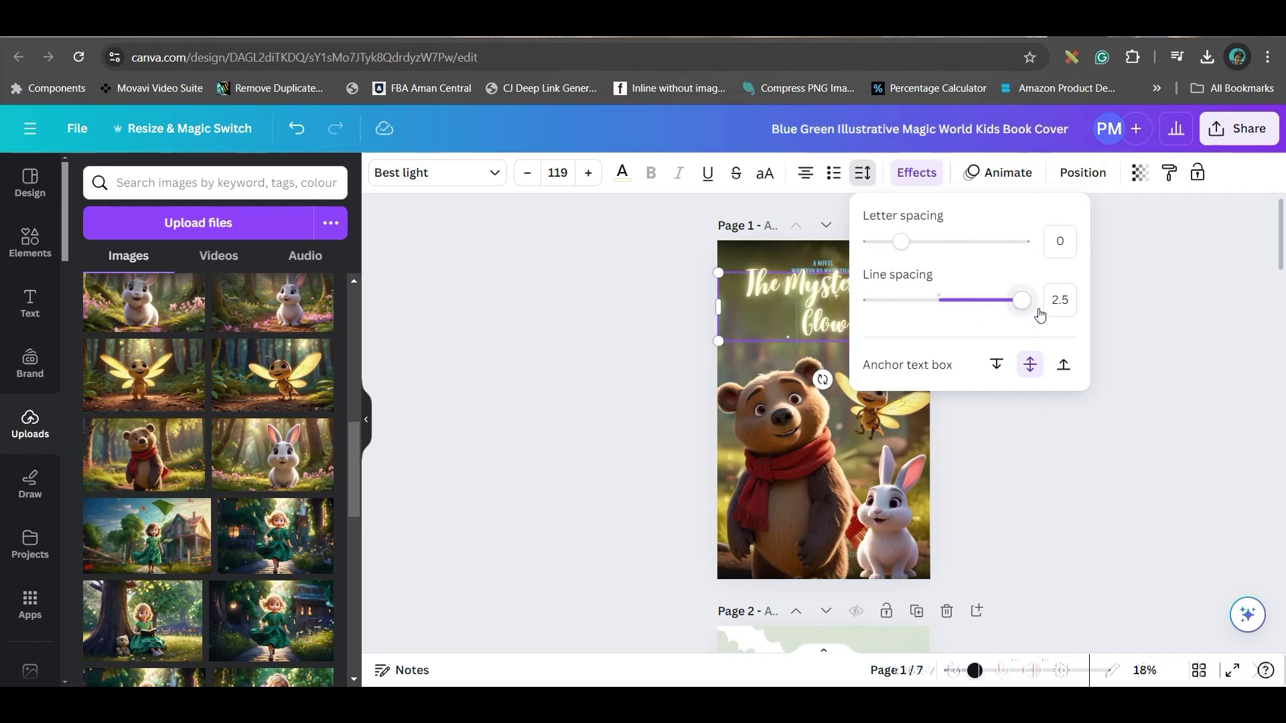
click(1132, 308)
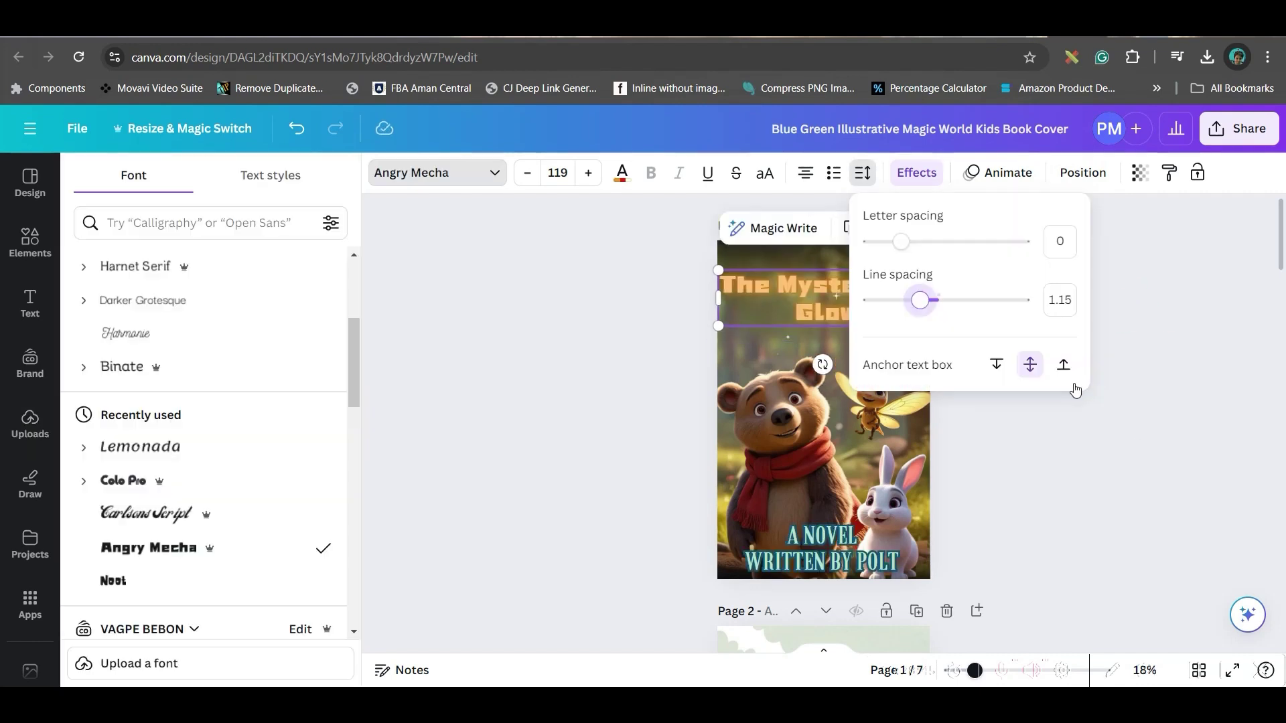
click(1131, 423)
click(771, 295)
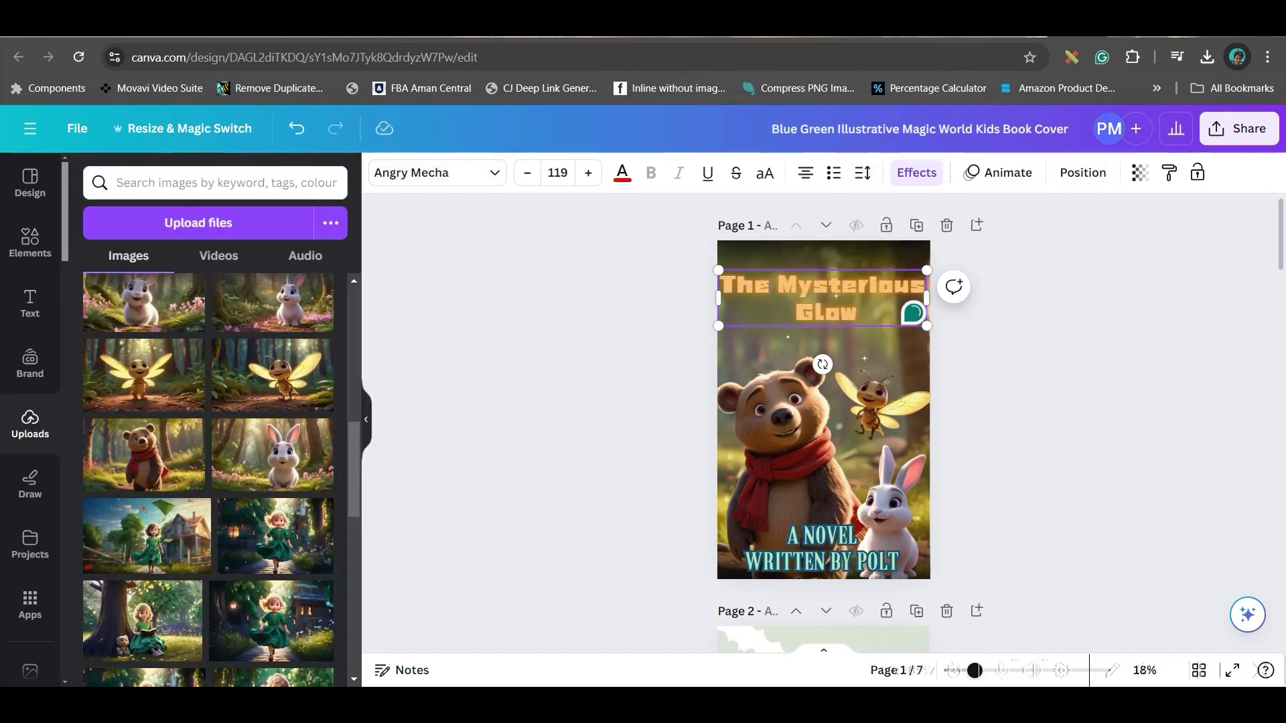
drag(772, 286, 737, 286)
click(737, 285)
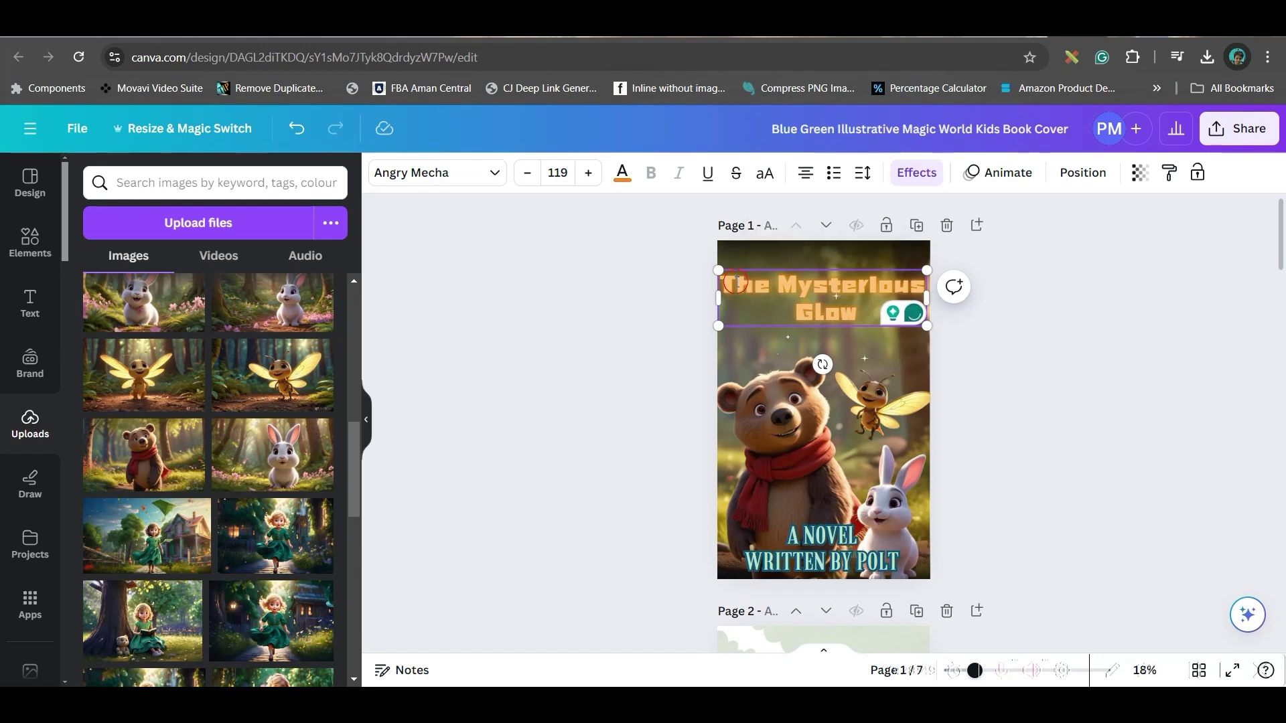
- Colour the title letters, group the three title lines, and enlarge and centre them near the top
click(623, 173)
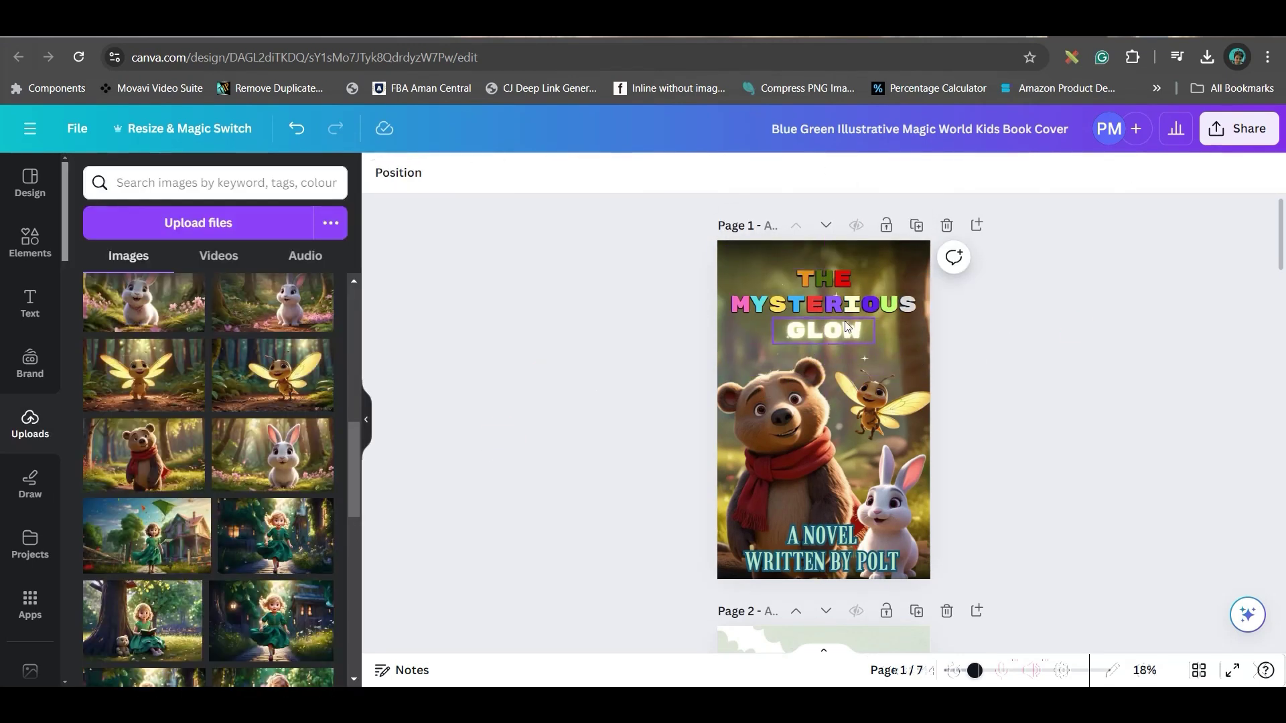
click(846, 327)
shift+click(868, 303)
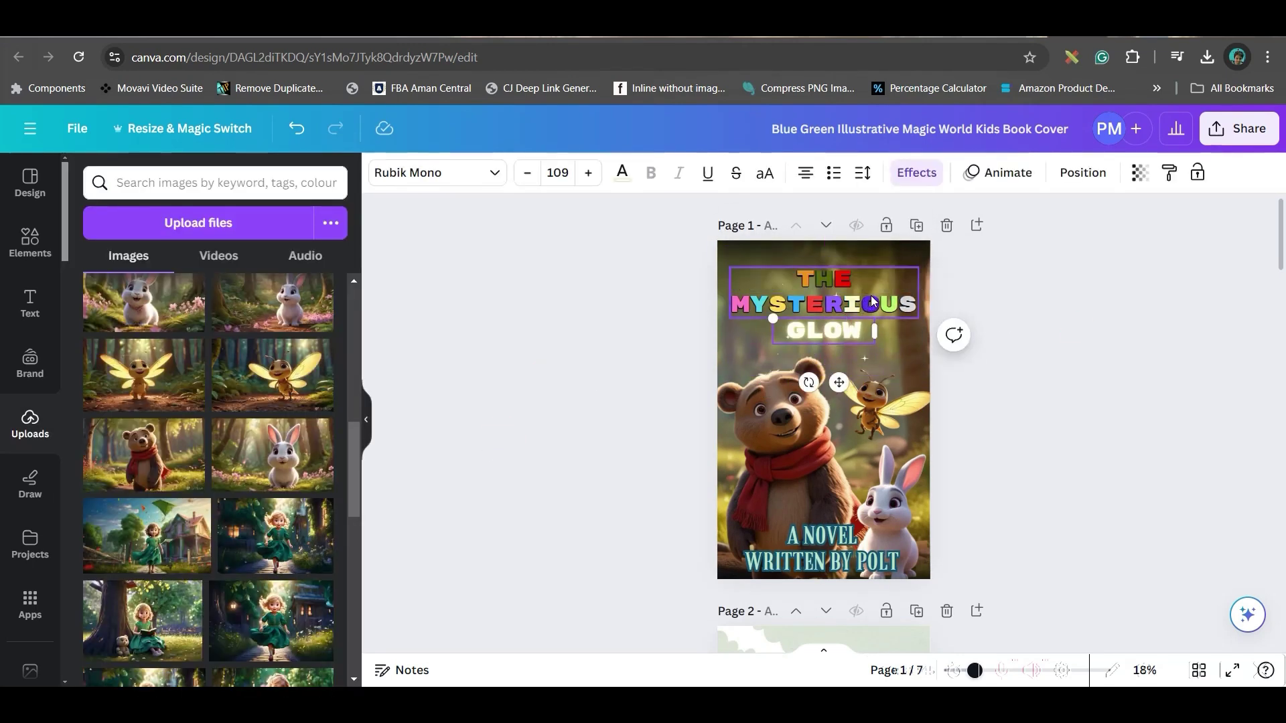
click(843, 225)
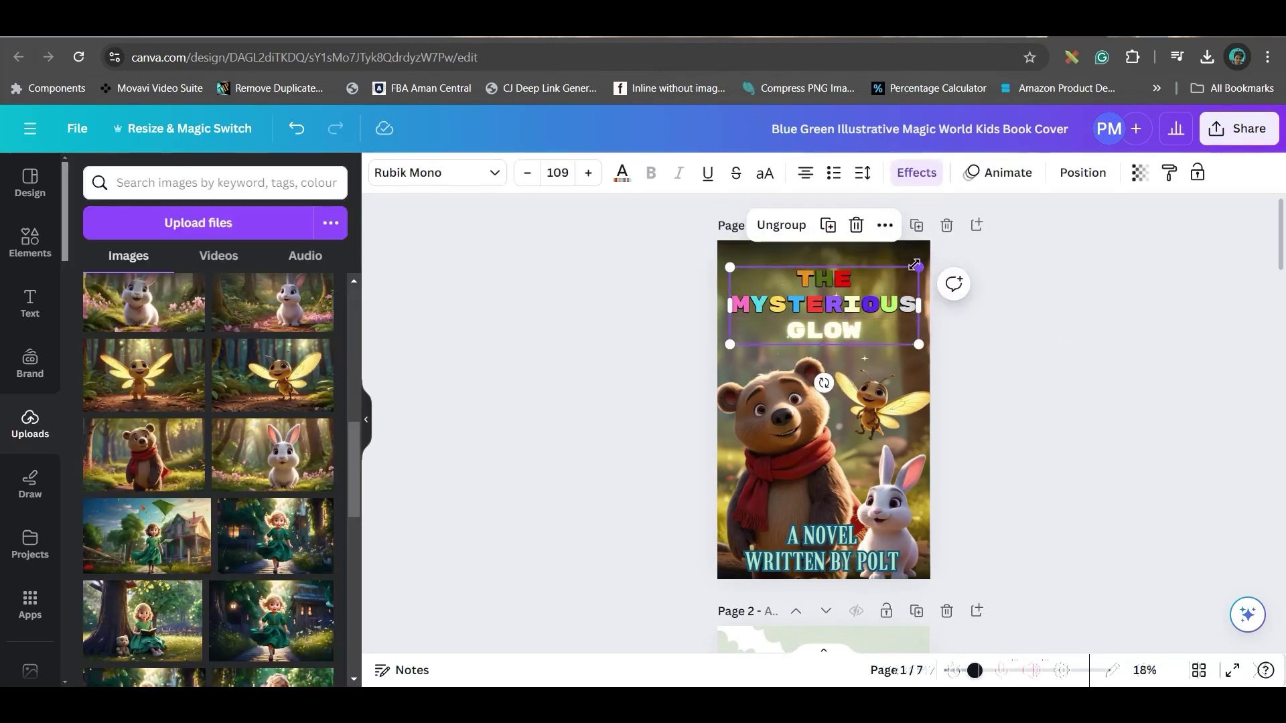
drag(915, 265, 932, 258)
drag(893, 303, 868, 312)
scroll(1090, 385, down, 8)
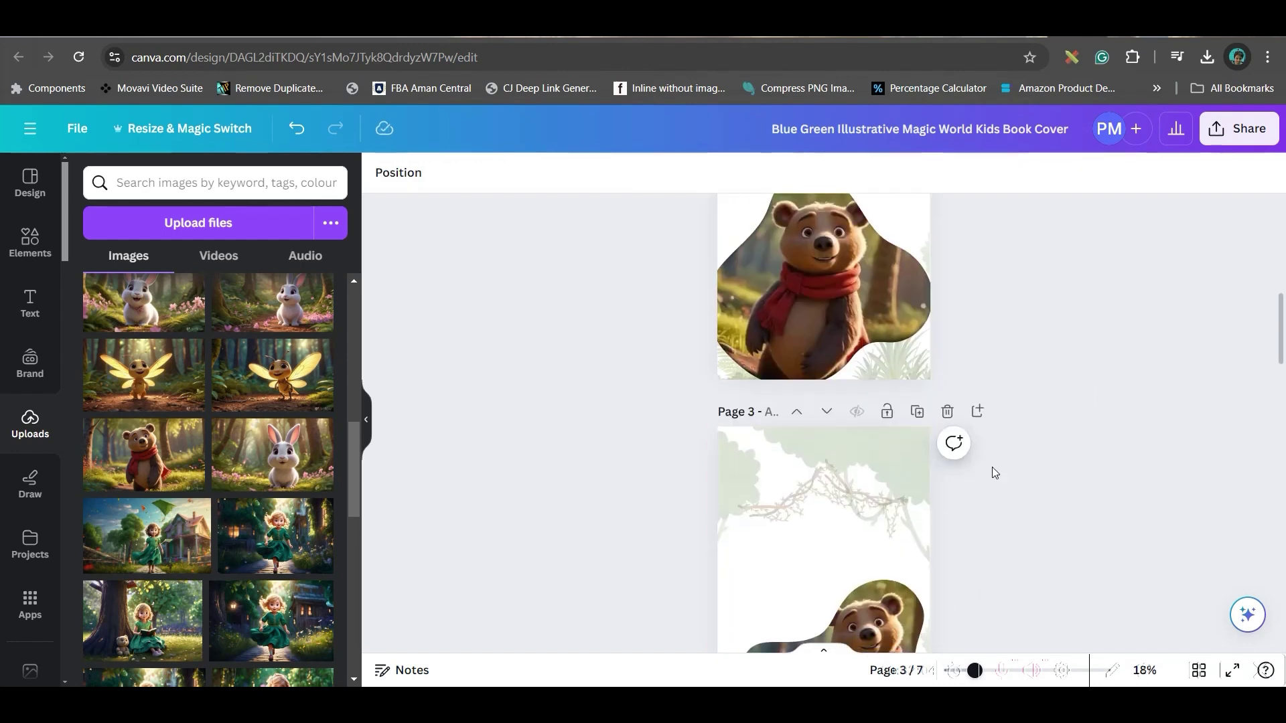
- Copy the cover's author credit onto page 2, then delete the pasted copy
scroll(1014, 495, down, 5)
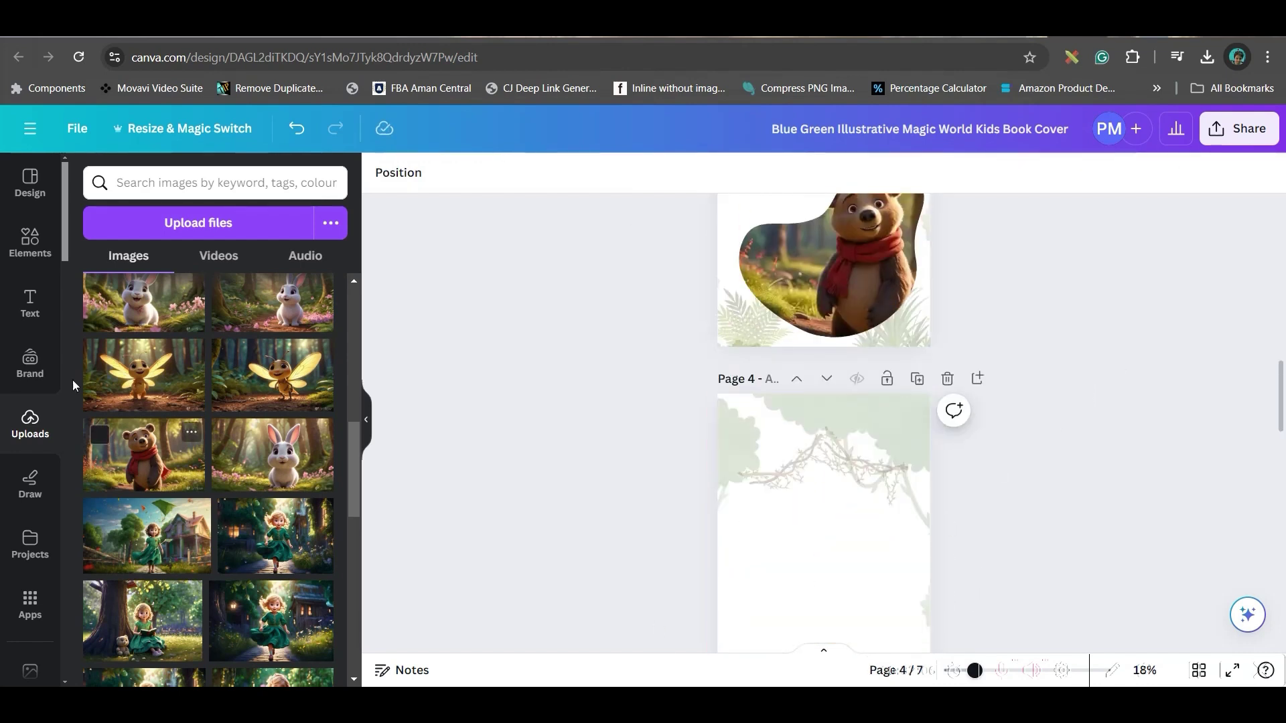
click(30, 303)
scroll(1038, 365, up, 8)
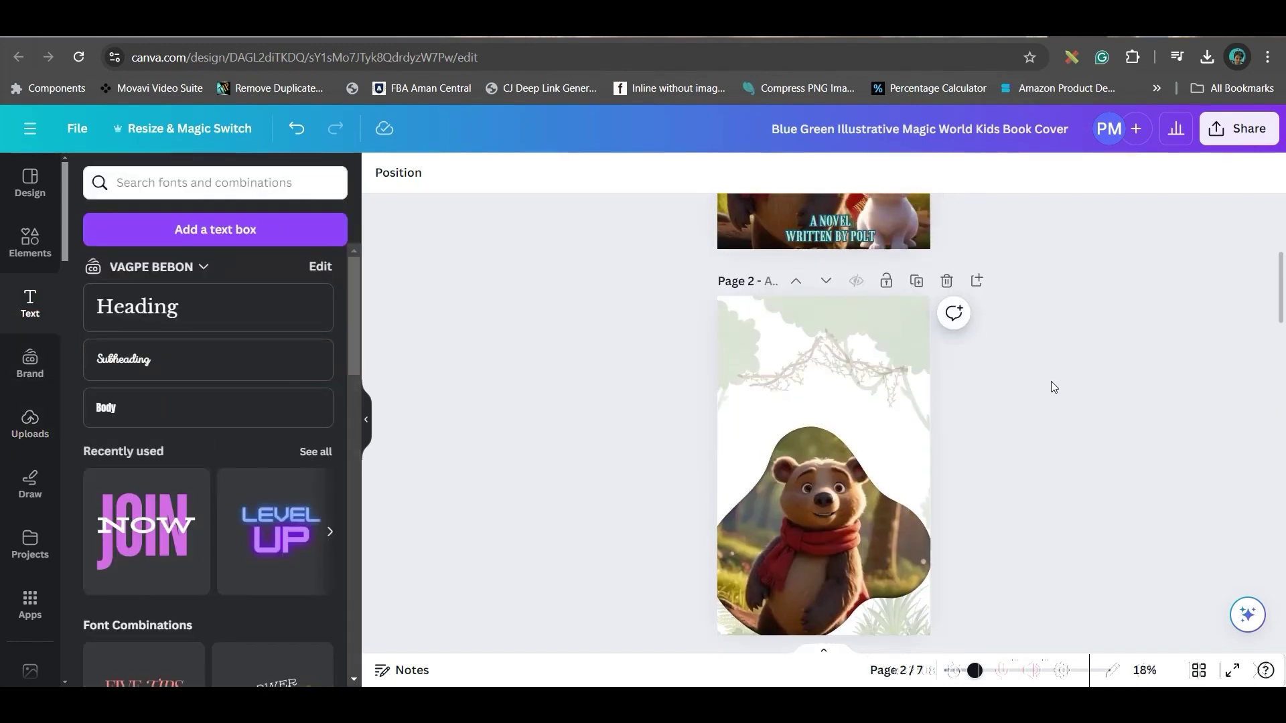
scroll(1054, 387, up, 5)
click(830, 568)
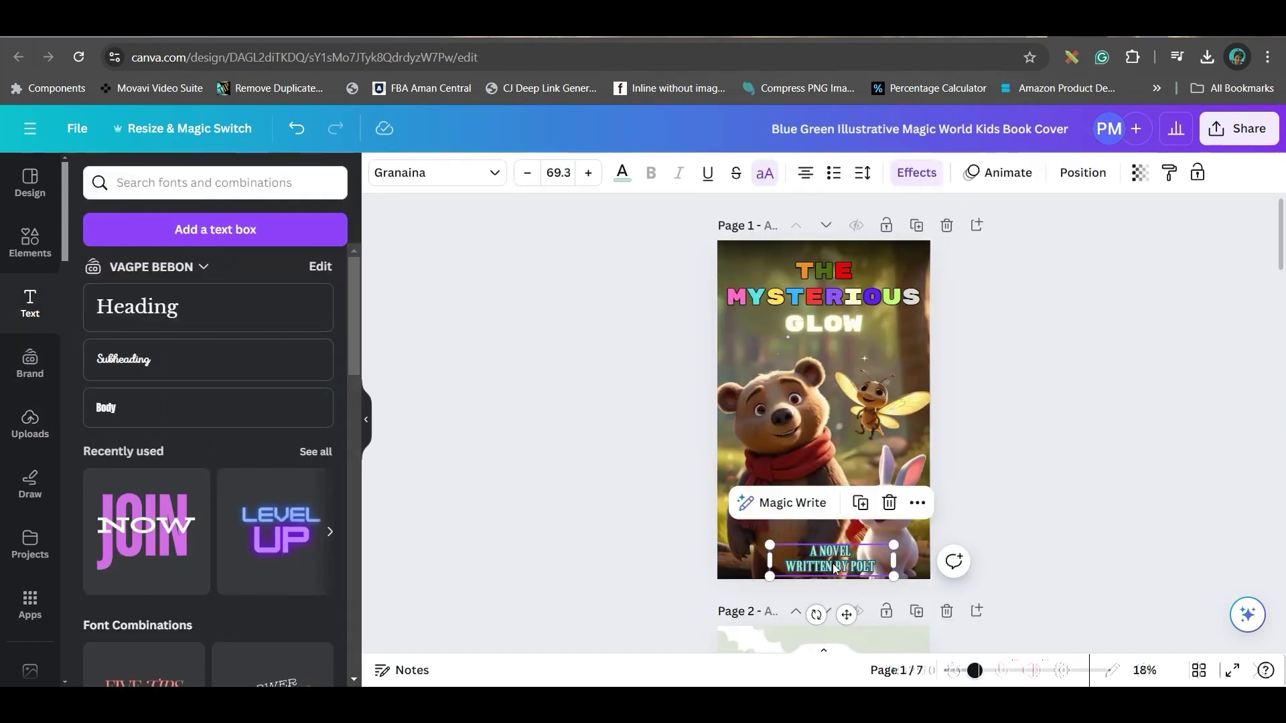
key(ctrl+c)
click(838, 640)
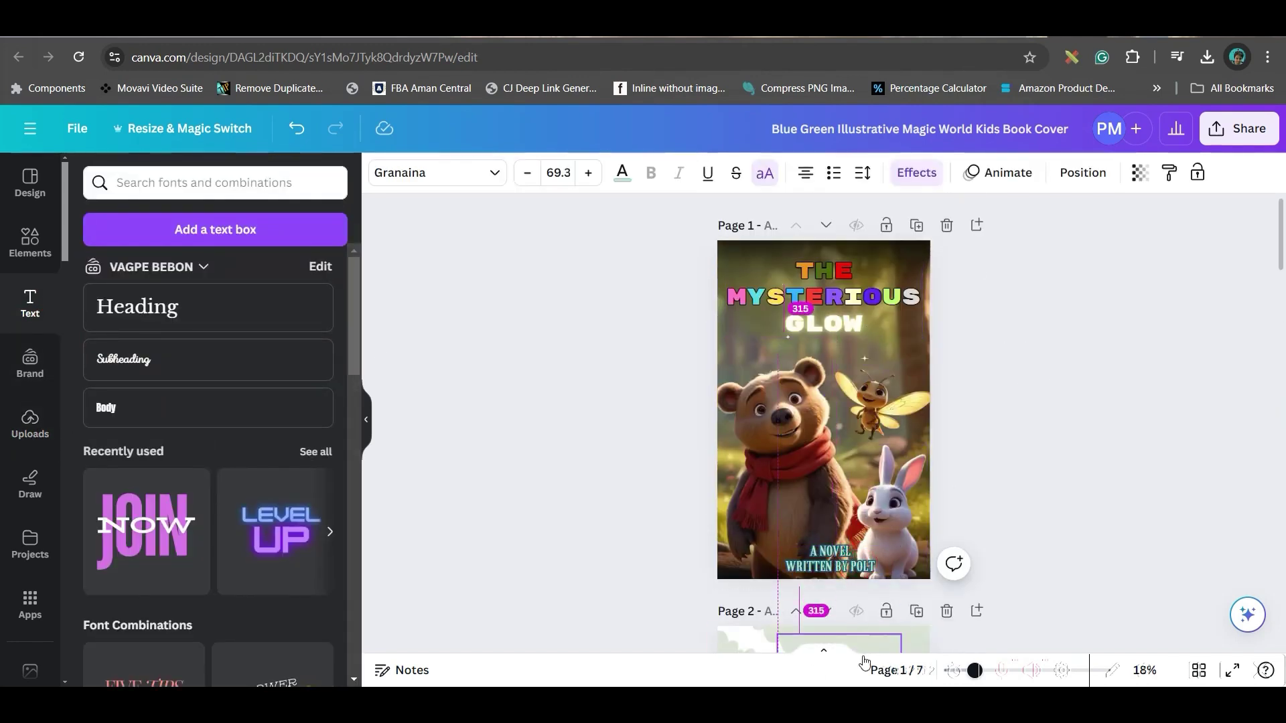
key(ctrl+v)
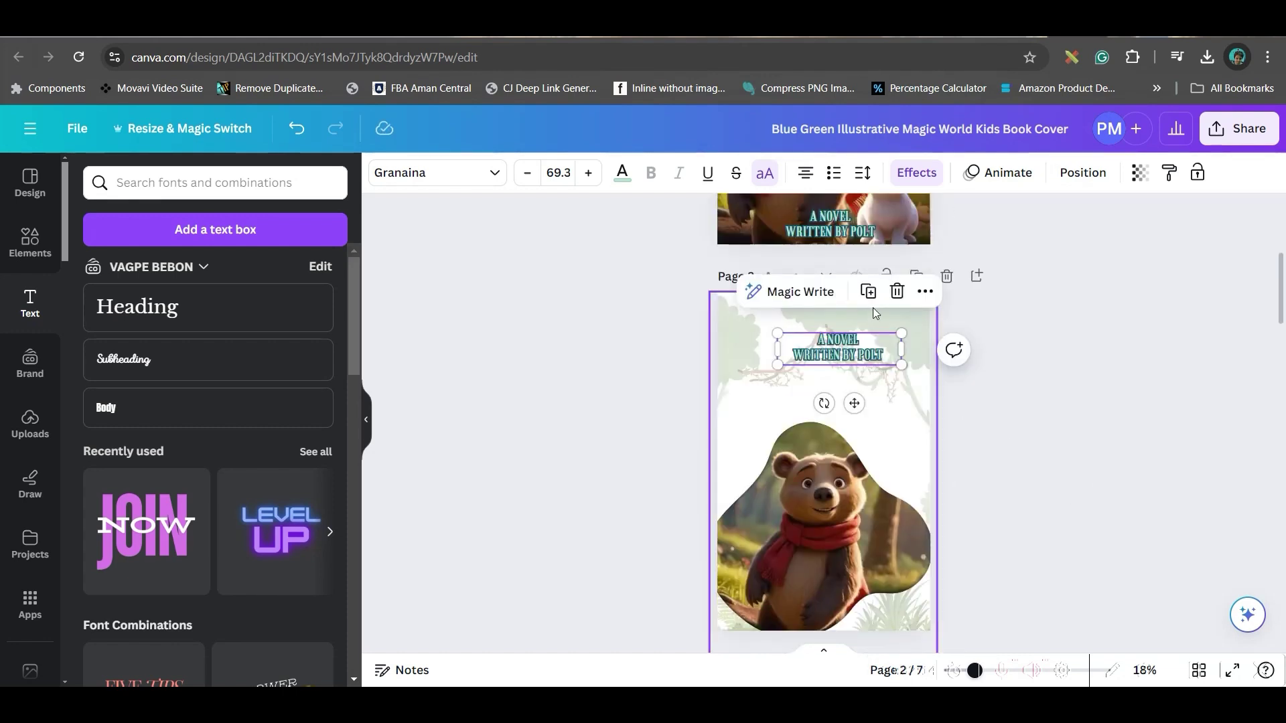
click(897, 290)
click(897, 406)
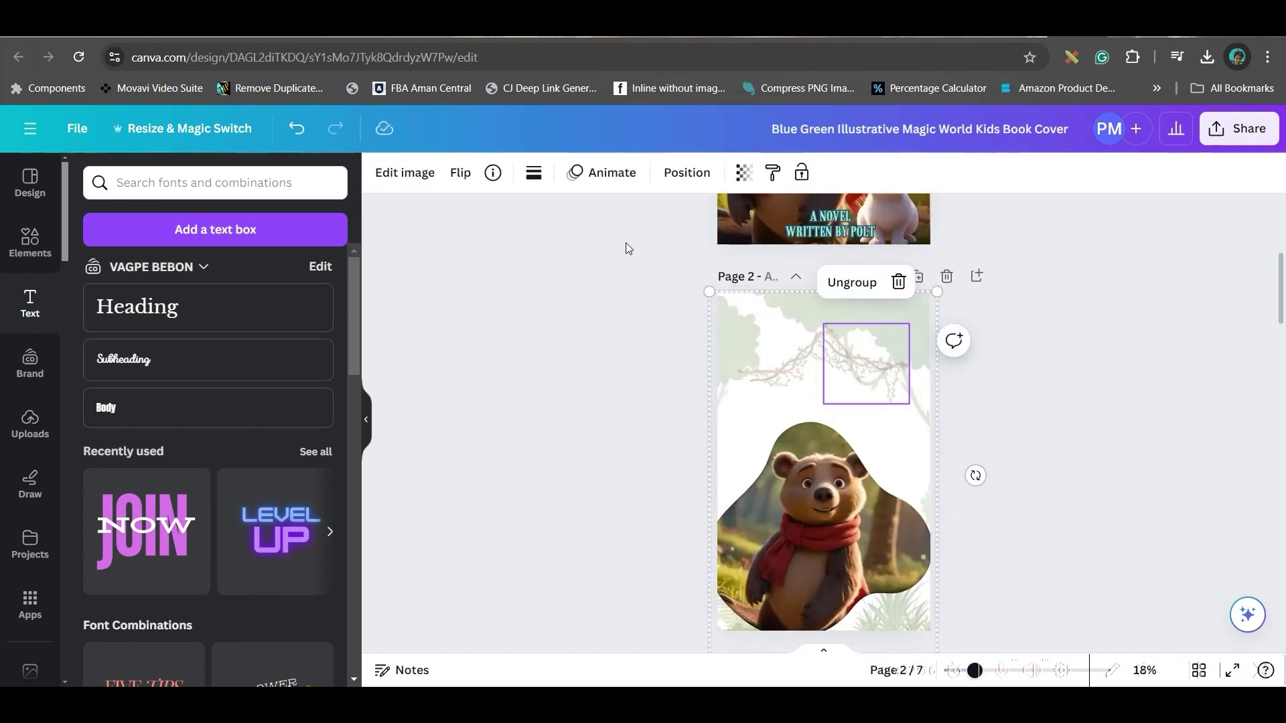
- Add a heading text box for Benny's story on page 2 with an outline effect
click(412, 173)
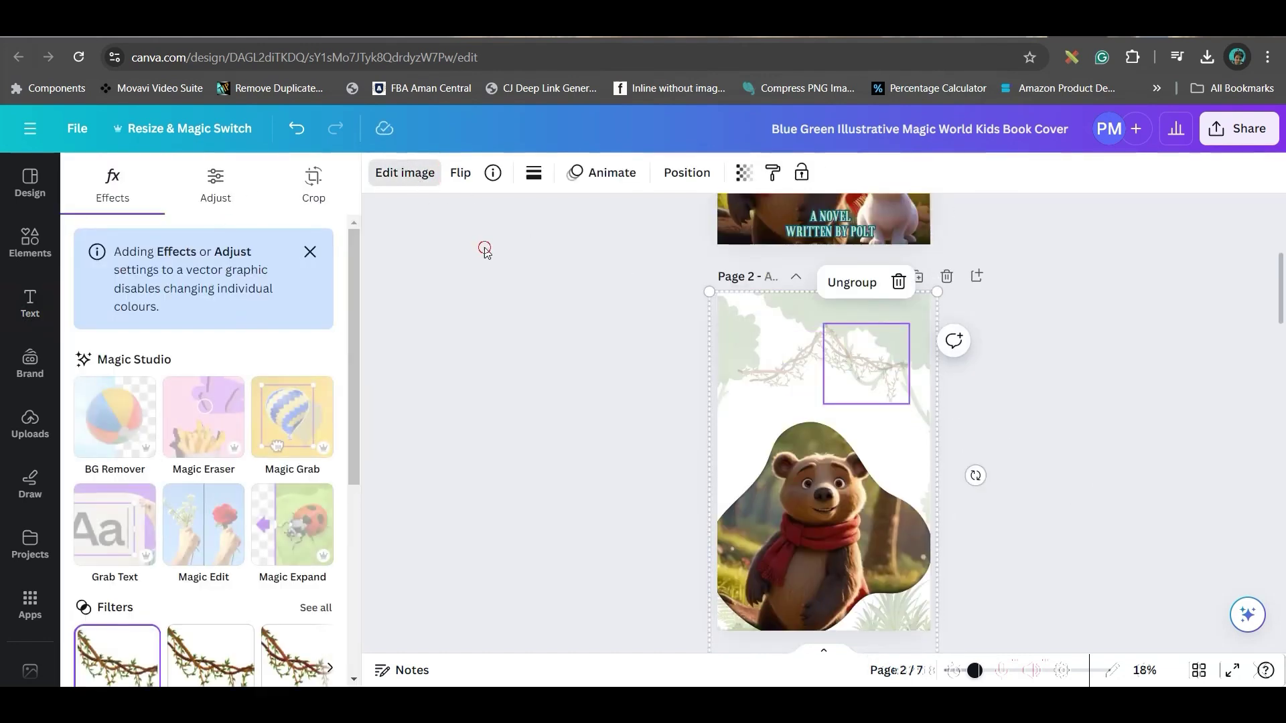
click(30, 305)
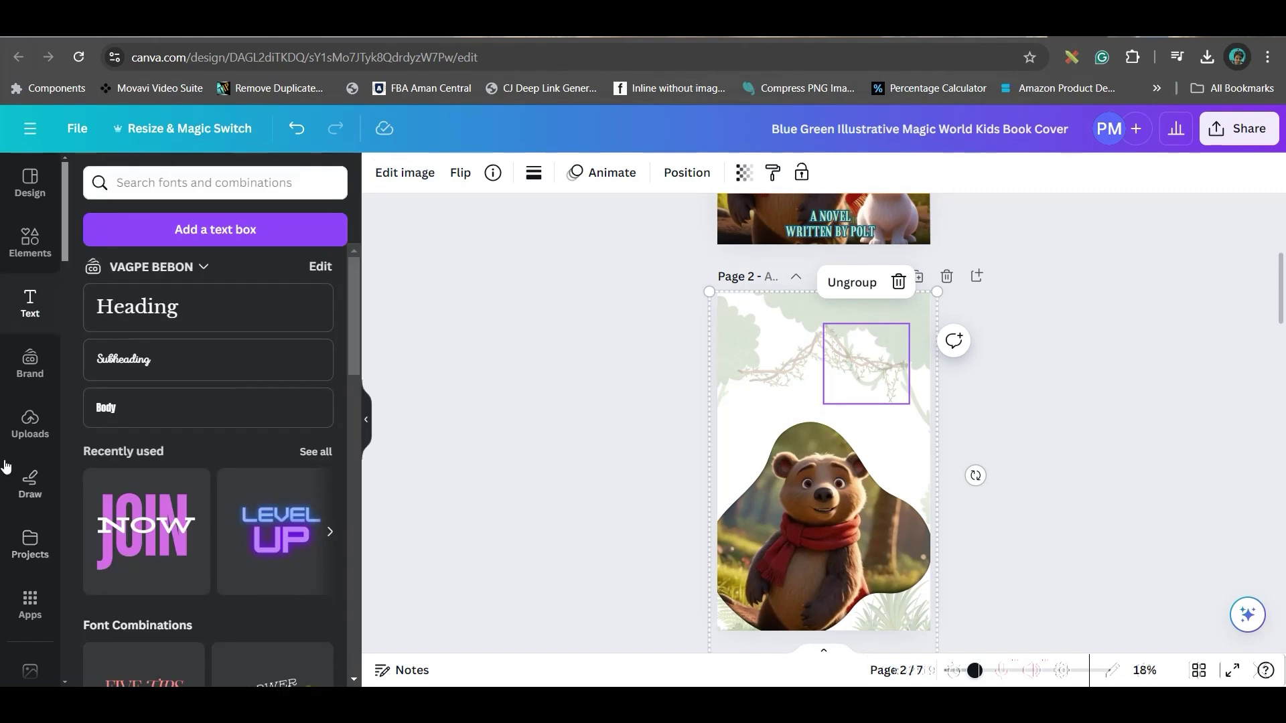
click(178, 304)
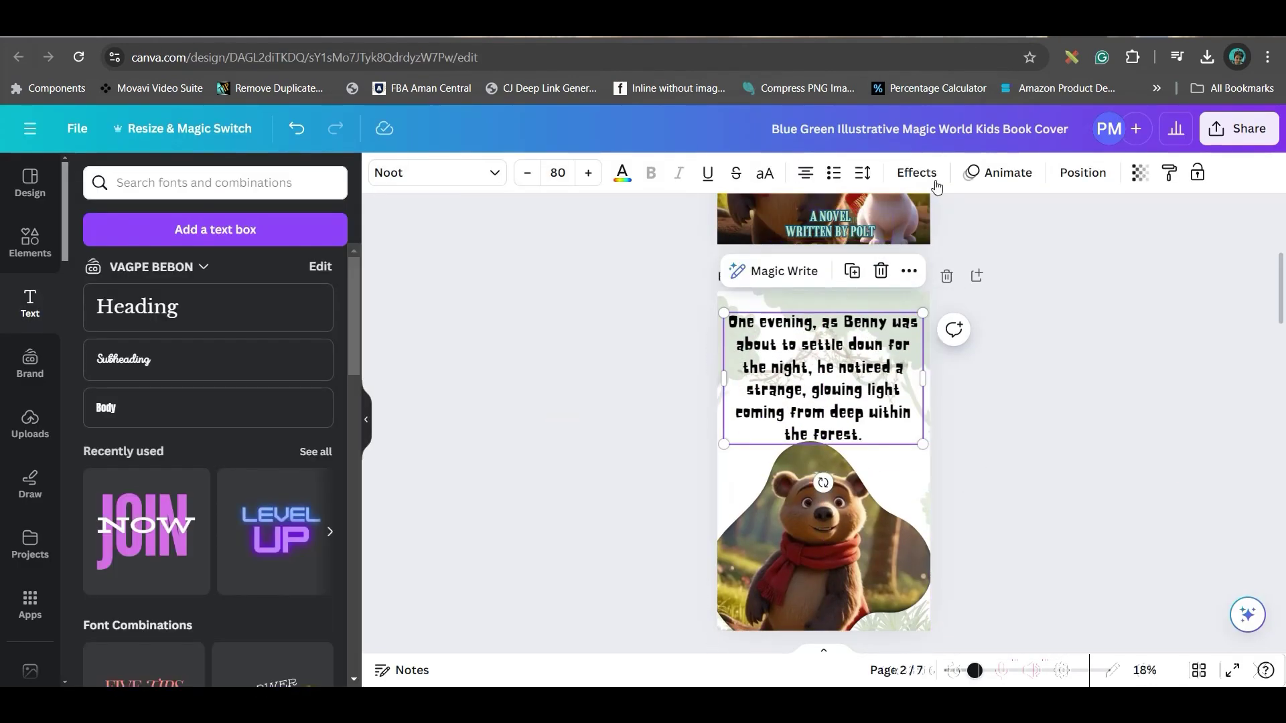
click(917, 176)
click(304, 396)
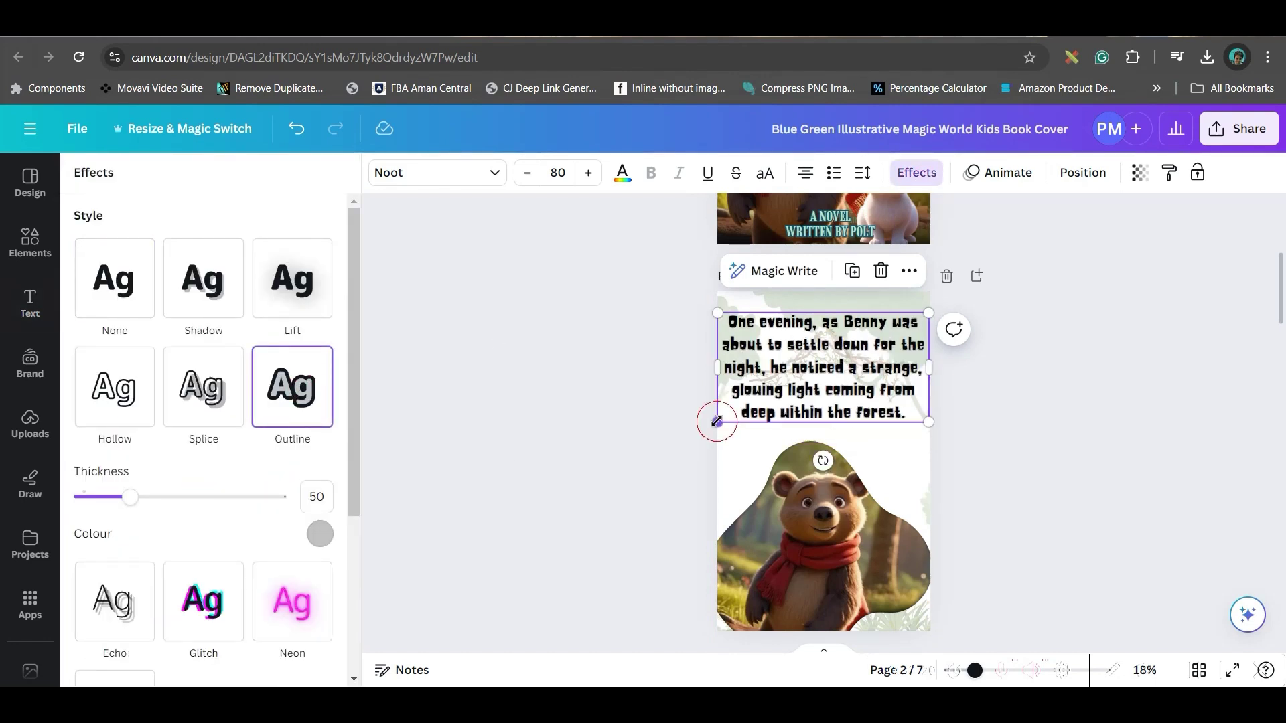
- Colour the page 2 story text dark olive from Document Colours
click(622, 174)
click(274, 319)
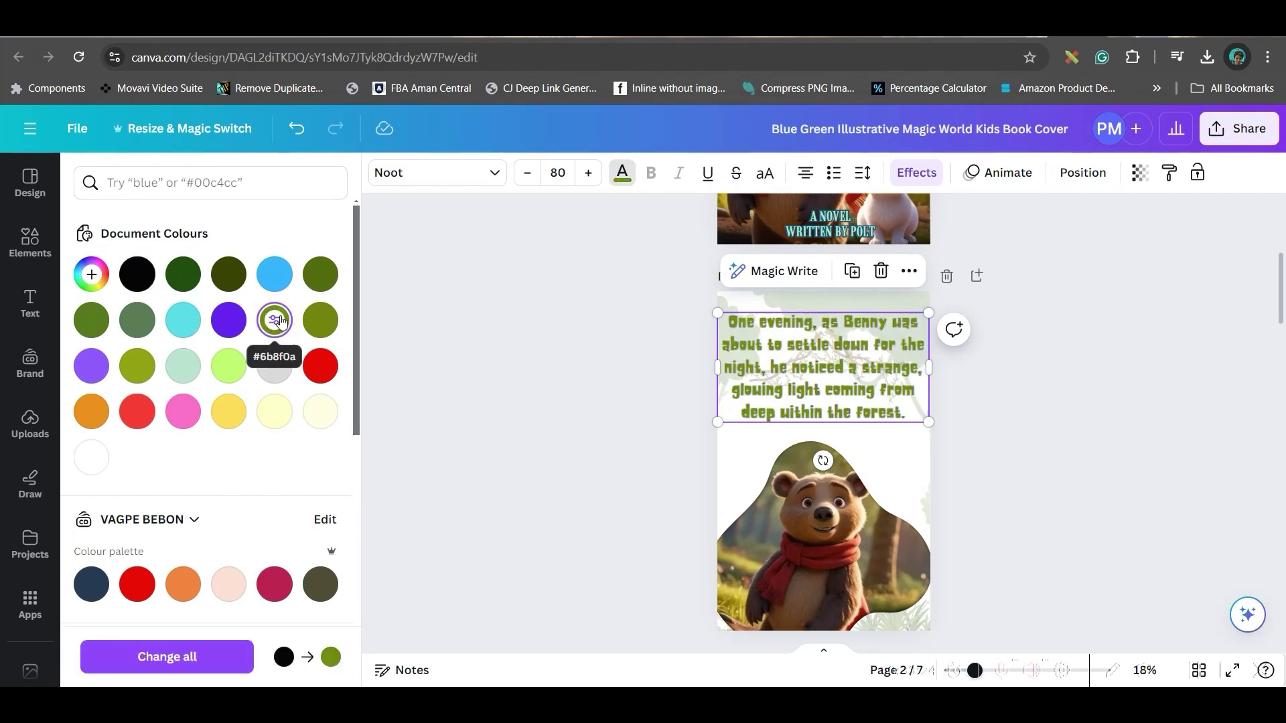
click(229, 274)
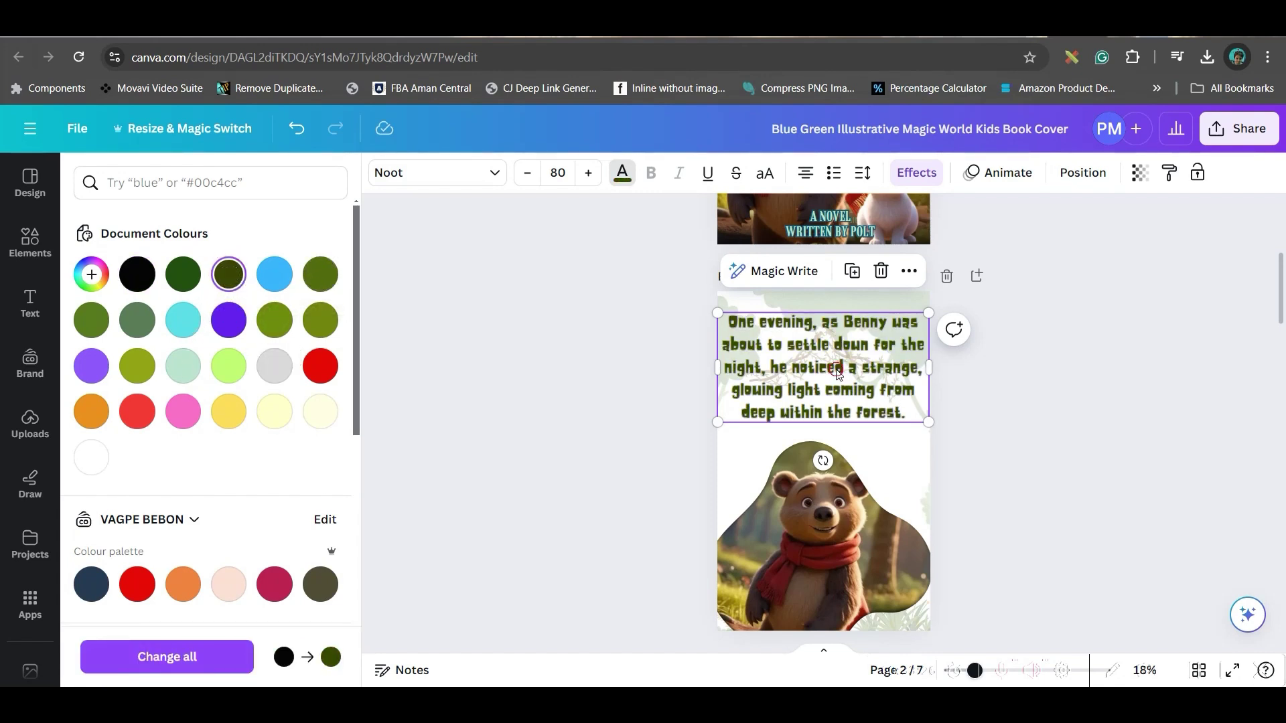
key(Escape)
scroll(938, 535, down, 10)
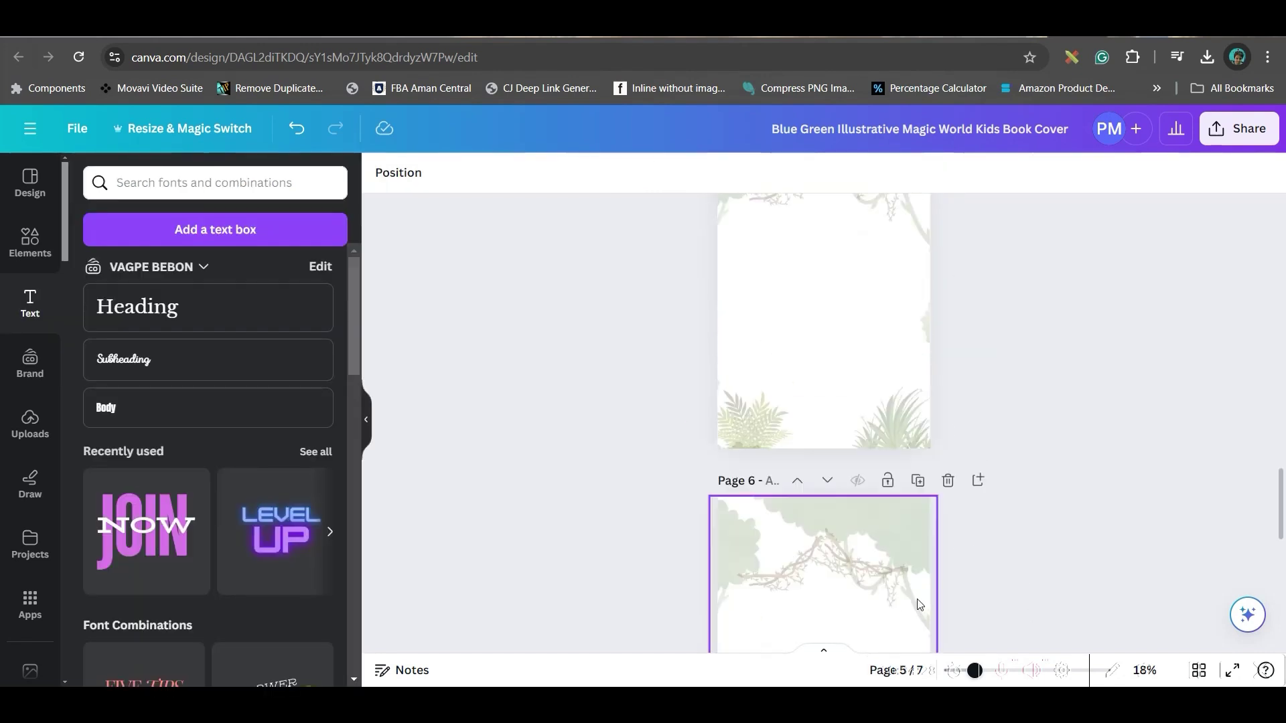
- Go to page 6 and select the rabbit picture in its circle frame
scroll(885, 651, up, 5)
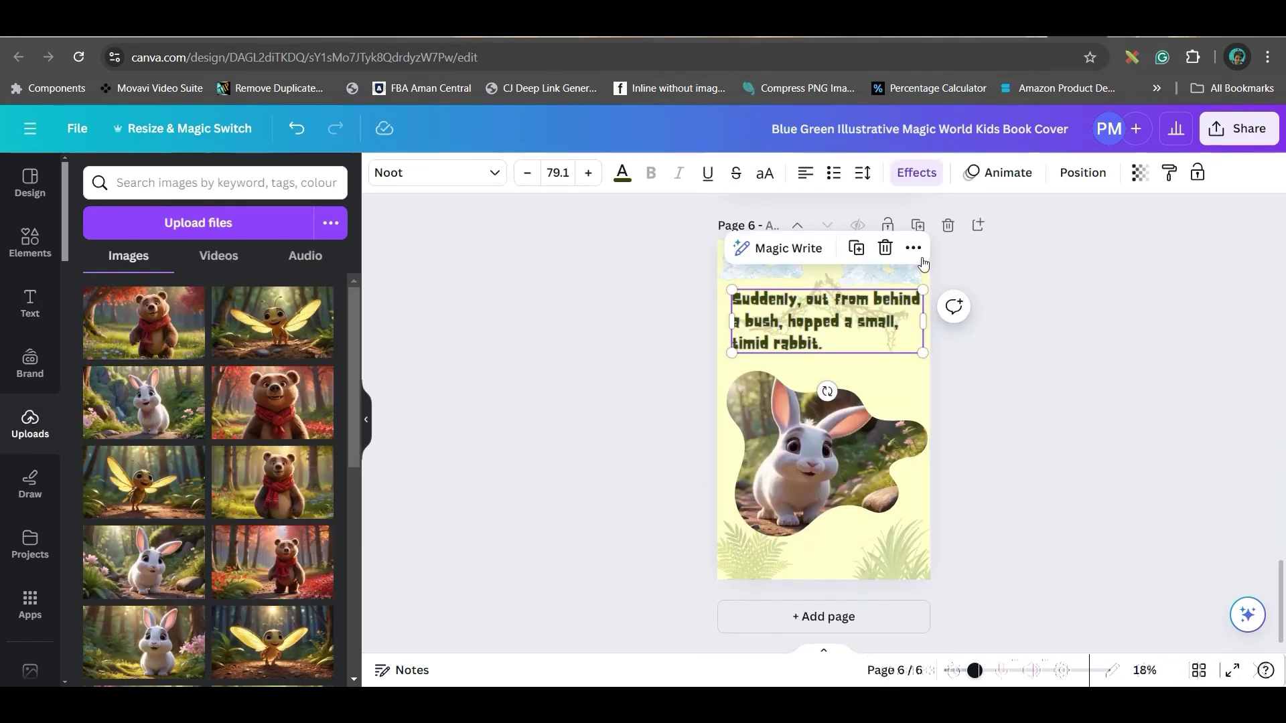
scroll(950, 267, up, 4)
scroll(943, 291, up, 9)
scroll(926, 282, down, 12)
scroll(926, 282, down, 5)
click(27, 245)
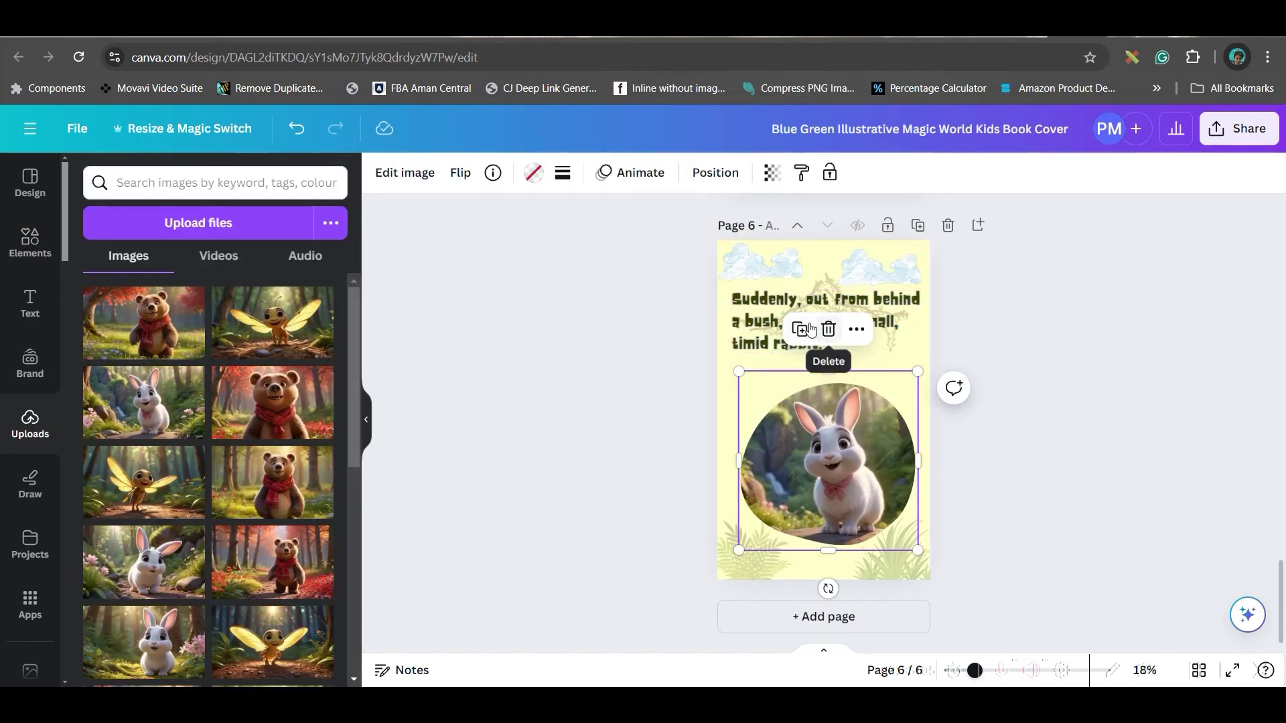
- Duplicate the framed rabbit, detach the photo, and Magic Grab the rabbit out of it
click(799, 329)
right_click(834, 443)
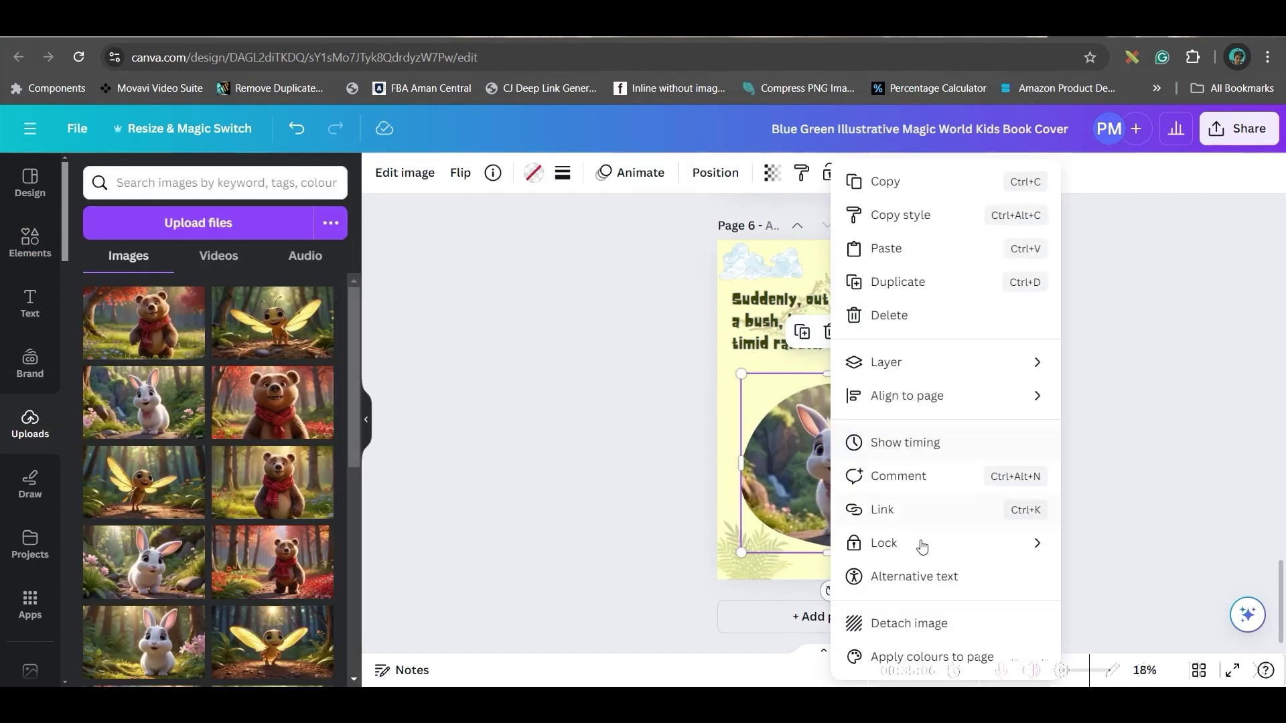
click(904, 622)
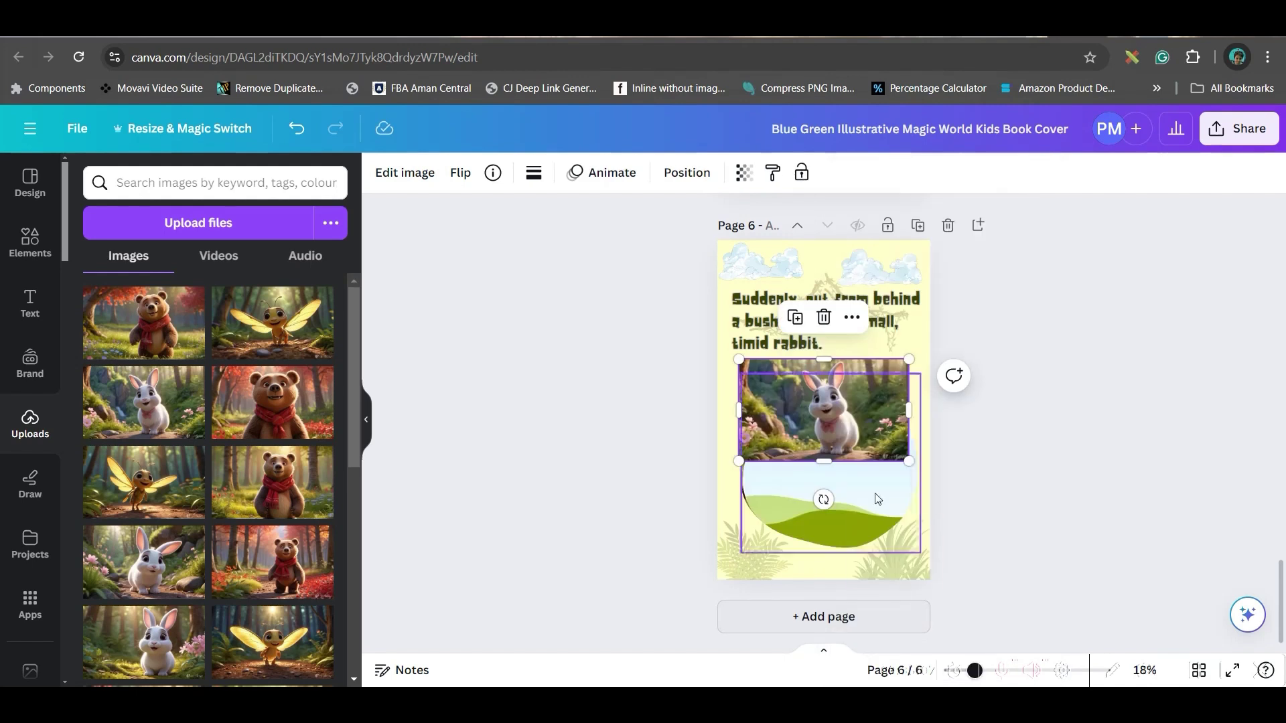
click(416, 173)
click(888, 528)
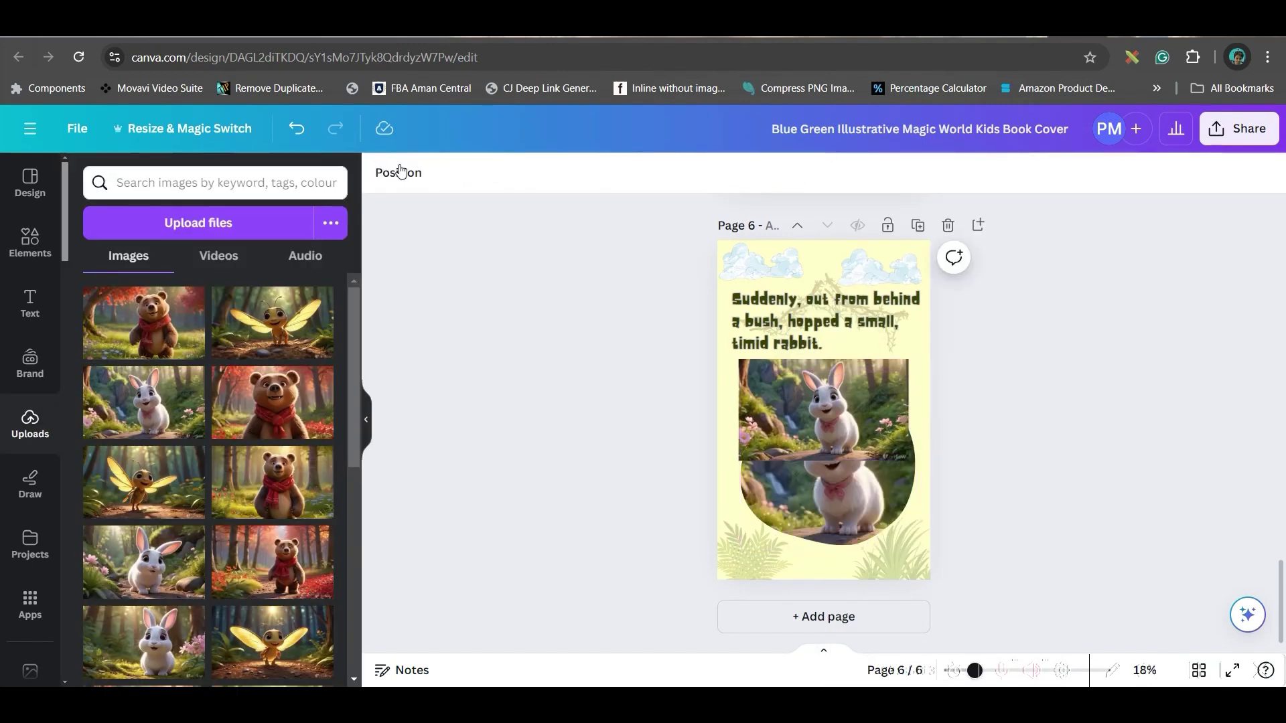
click(784, 409)
click(418, 172)
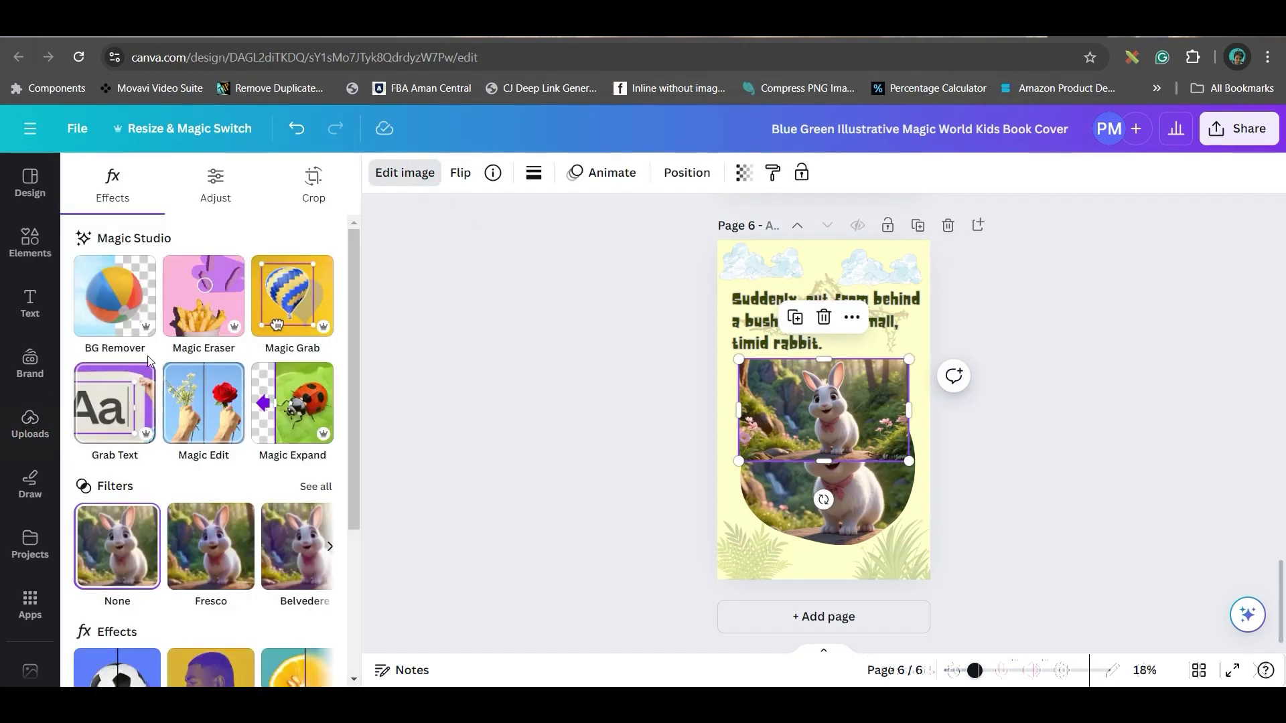
click(292, 296)
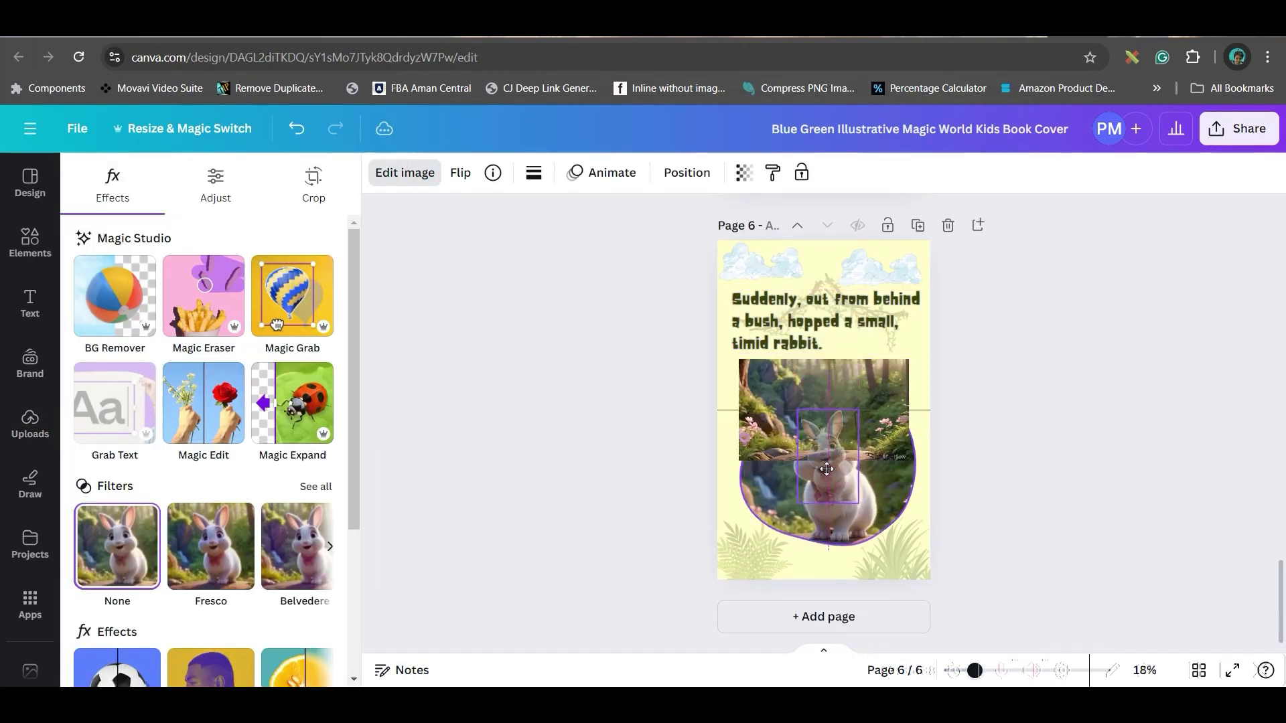
- Move the cut-out rabbit over the circle and enlarge the photo's crop inside the circle frame
drag(827, 469, 824, 480)
click(845, 391)
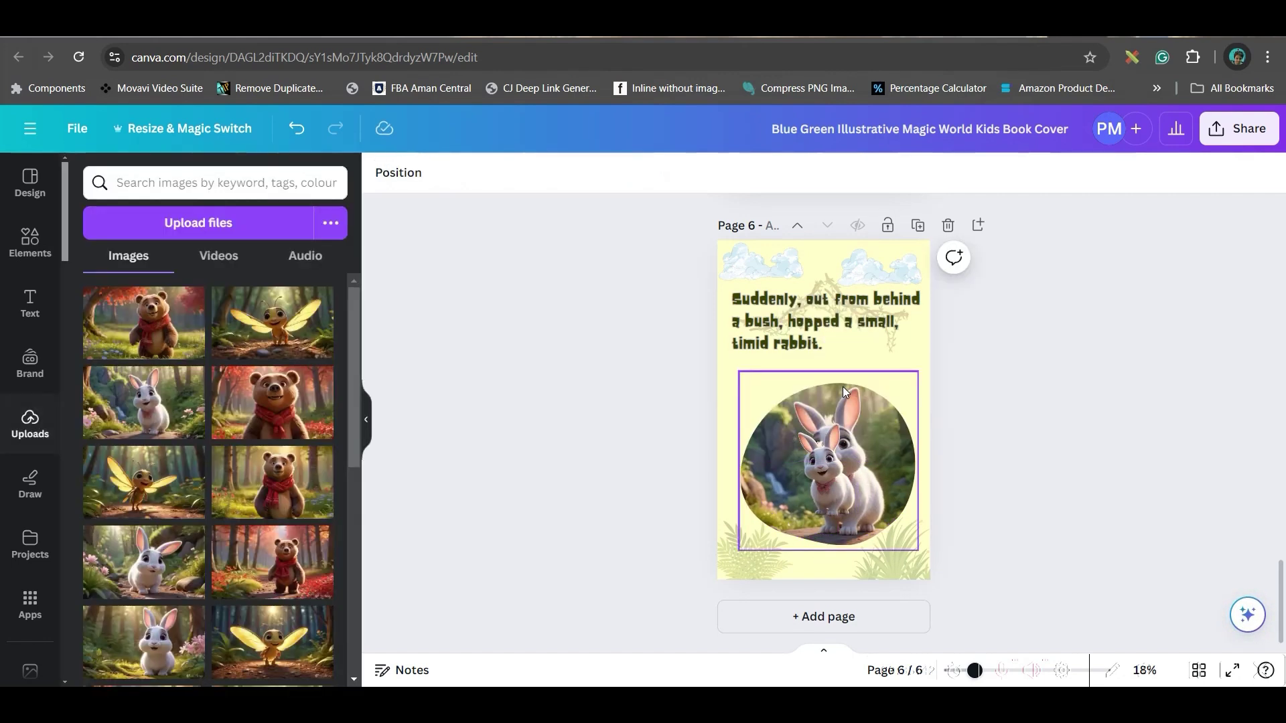
click(837, 494)
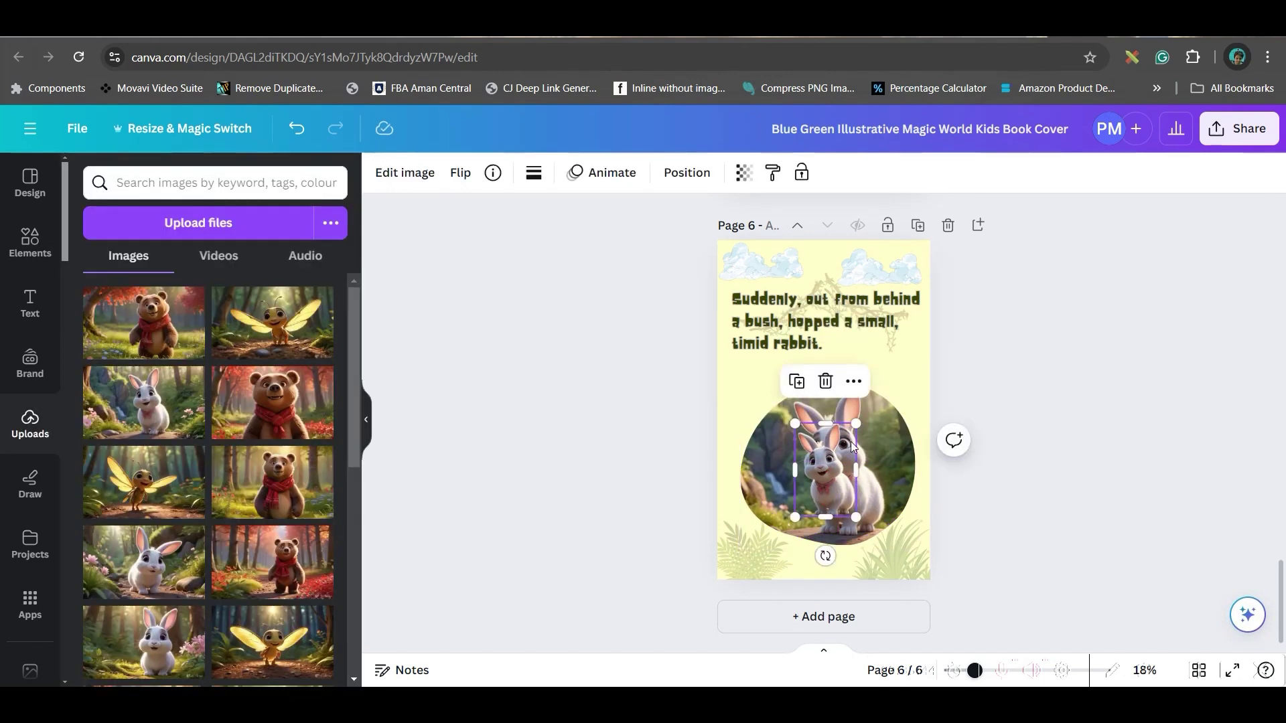
double_click(851, 405)
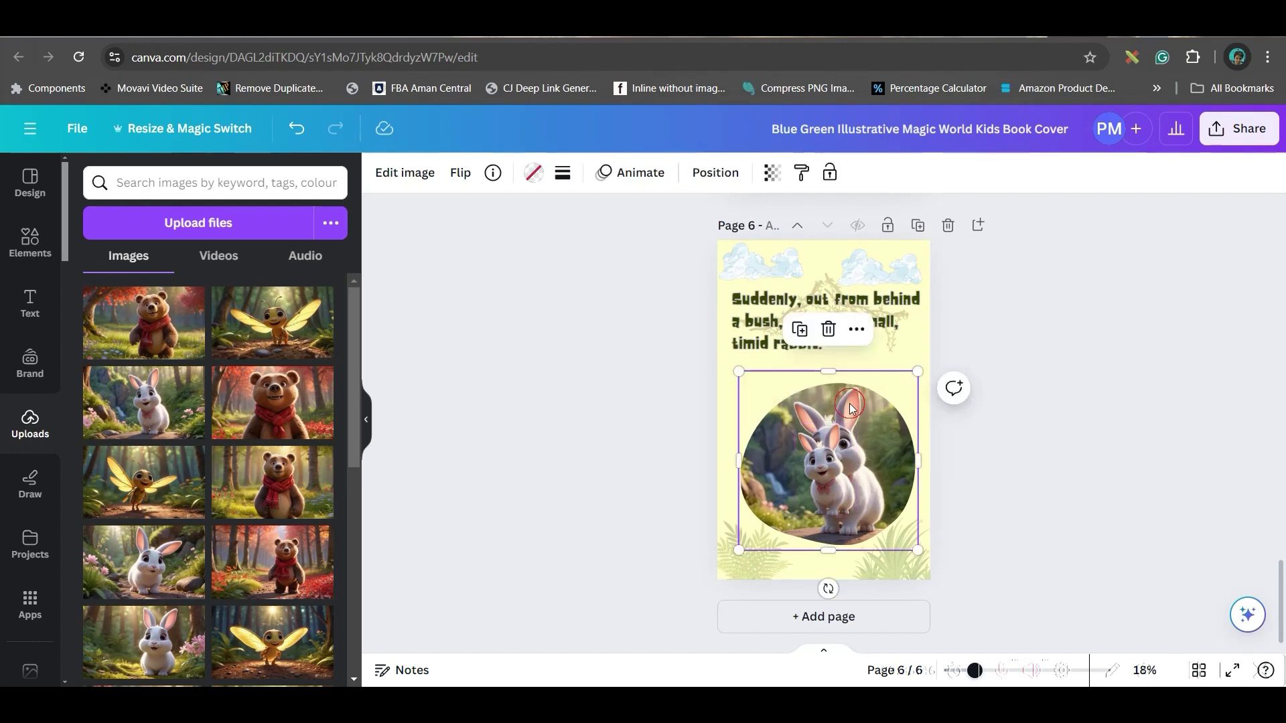
drag(696, 384, 652, 358)
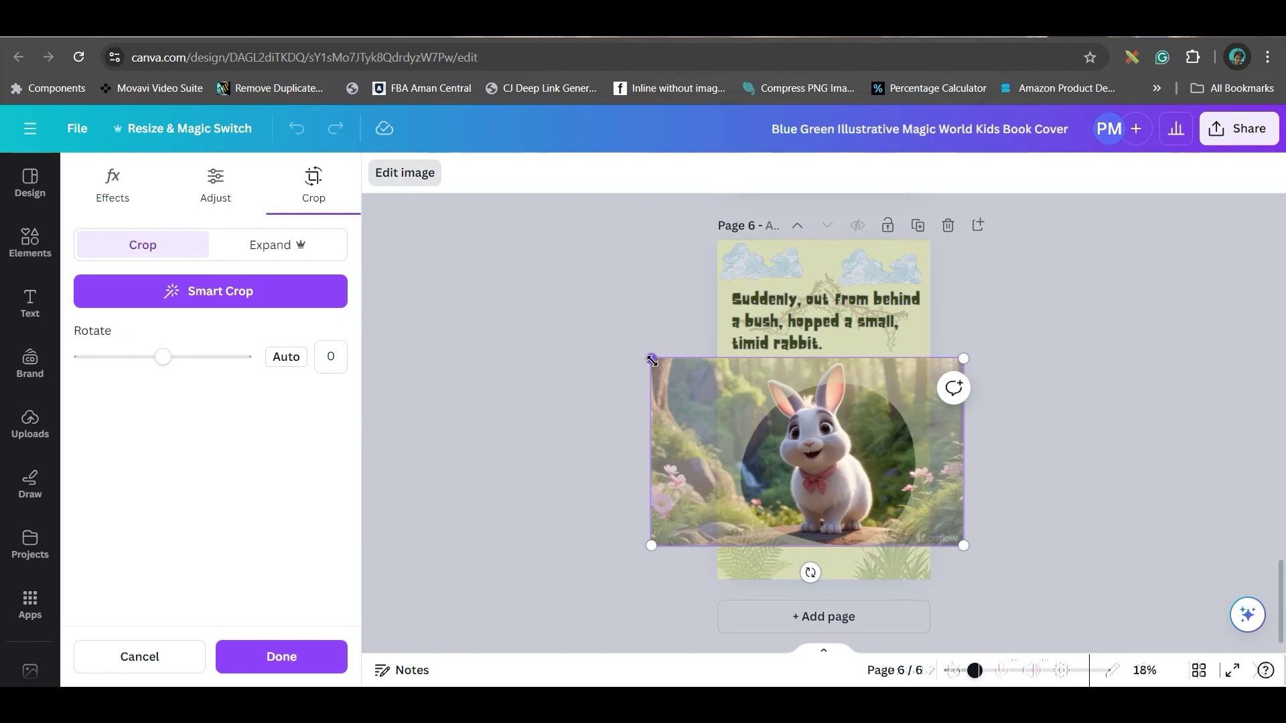
drag(651, 360, 614, 317)
click(1100, 430)
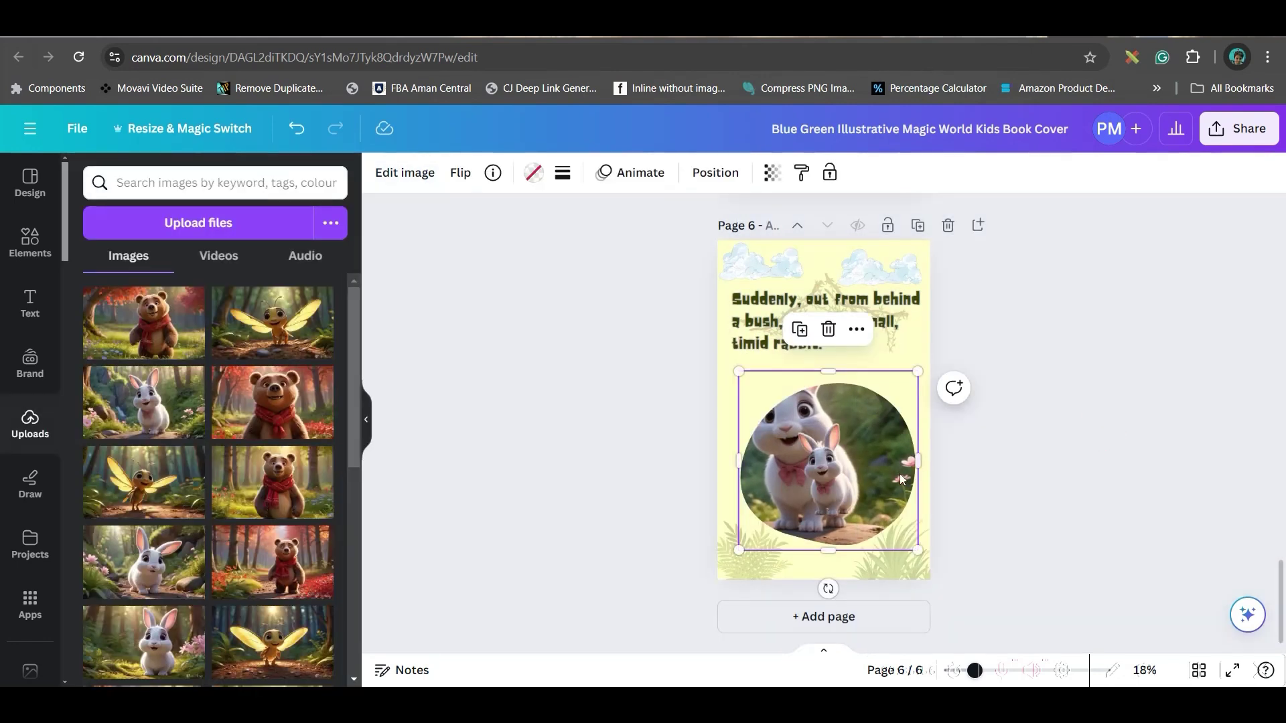
- Enlarge the cut-out rabbit over the circle photo and group the two together
click(802, 474)
drag(795, 423, 645, 333)
key(Escape)
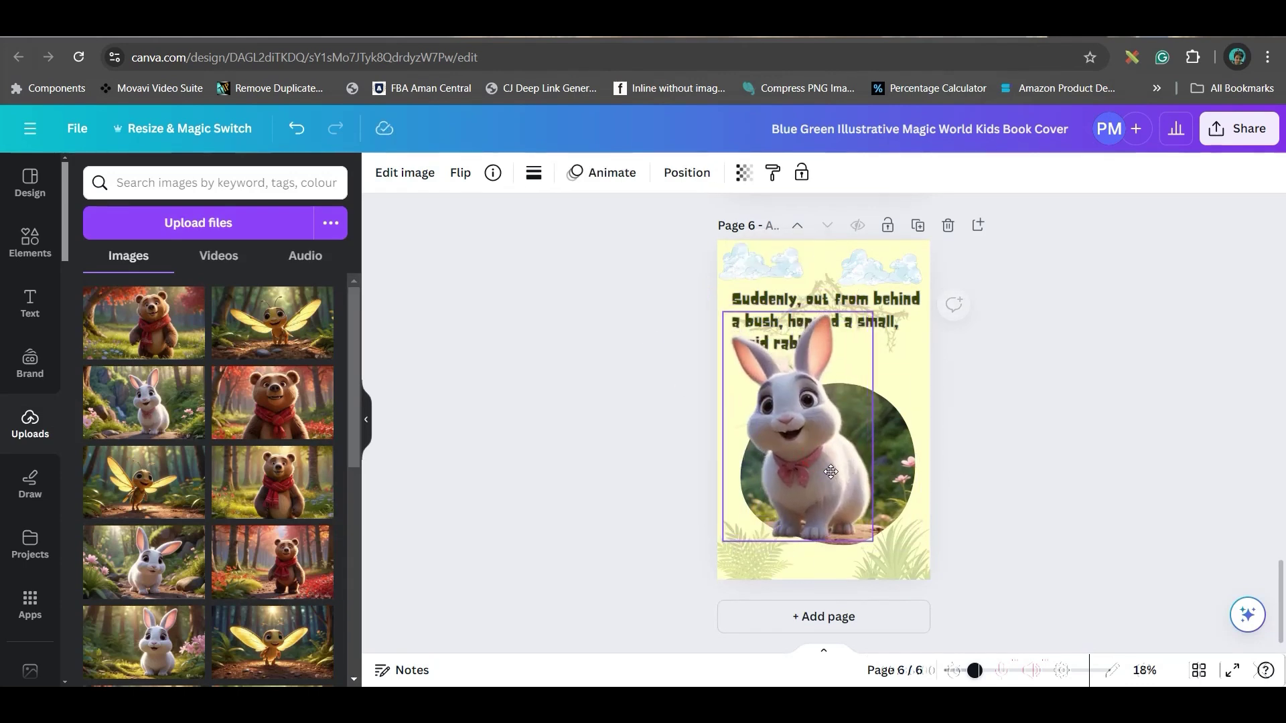
drag(830, 475, 970, 566)
key(Delete)
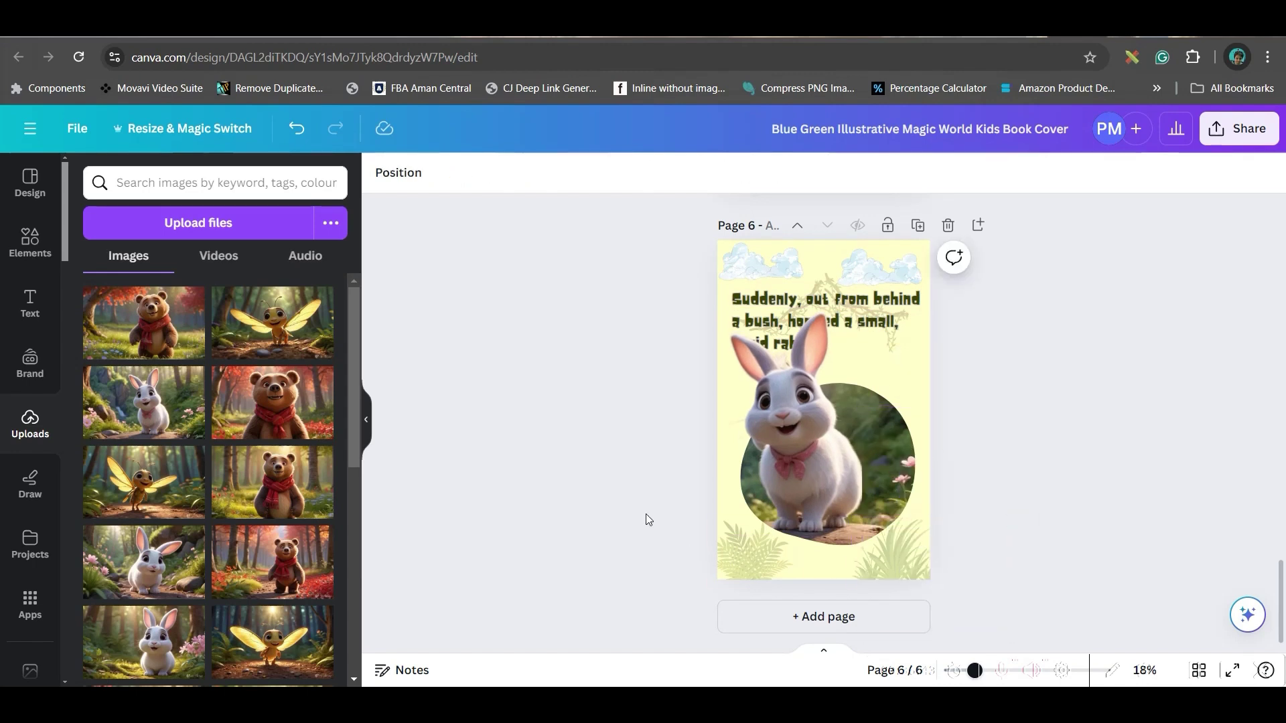
drag(593, 434, 845, 469)
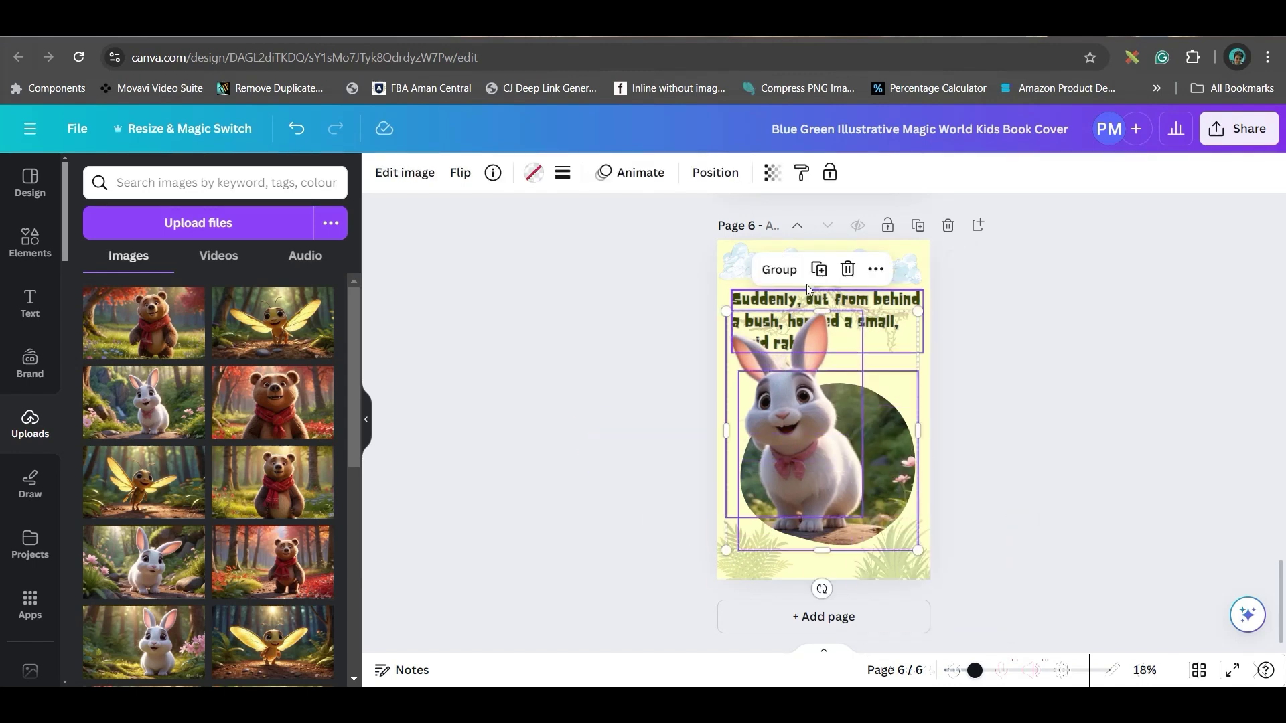
click(779, 269)
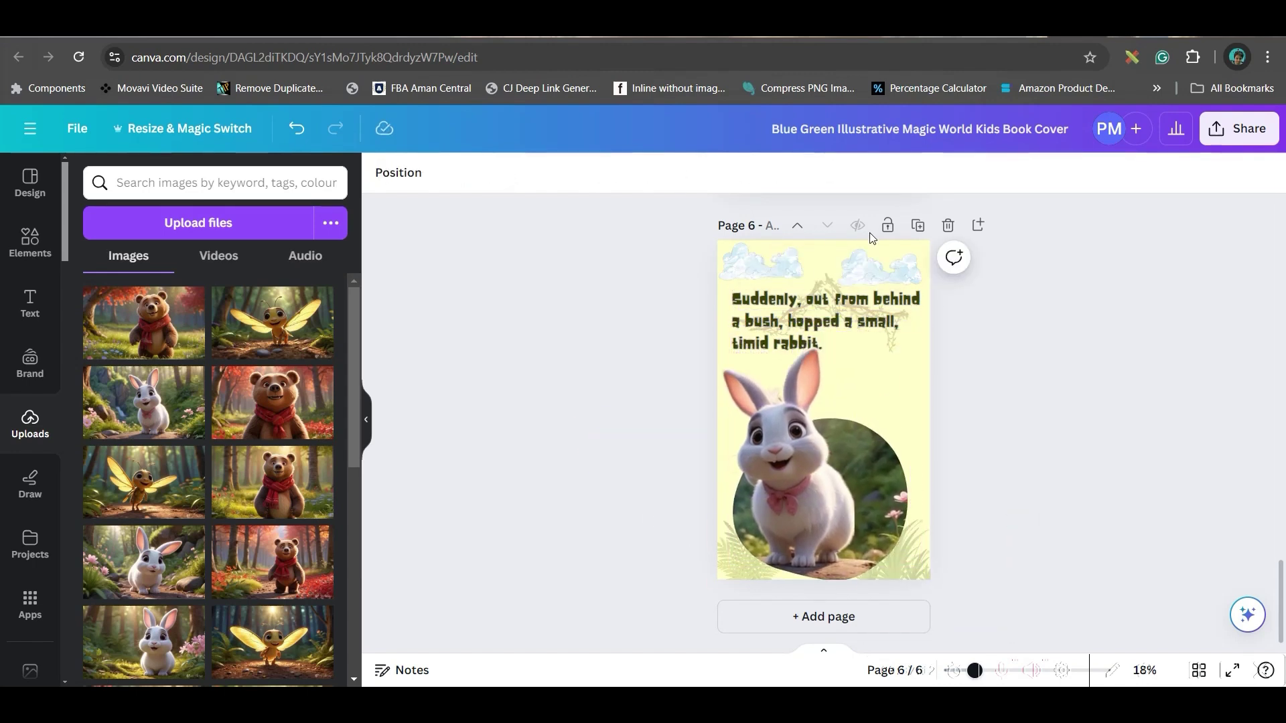
click(849, 320)
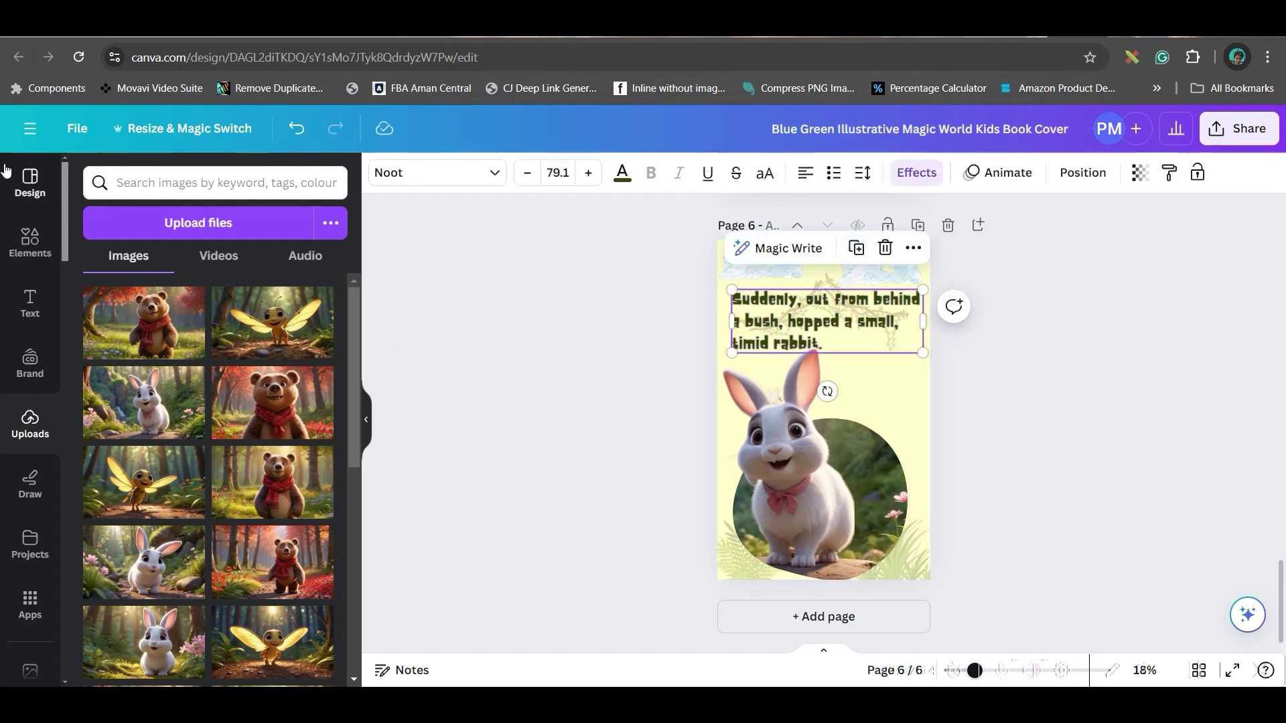
- Search Elements for 'SPEECH BUBBLE' graphics and add the green bubble to page 6
click(29, 239)
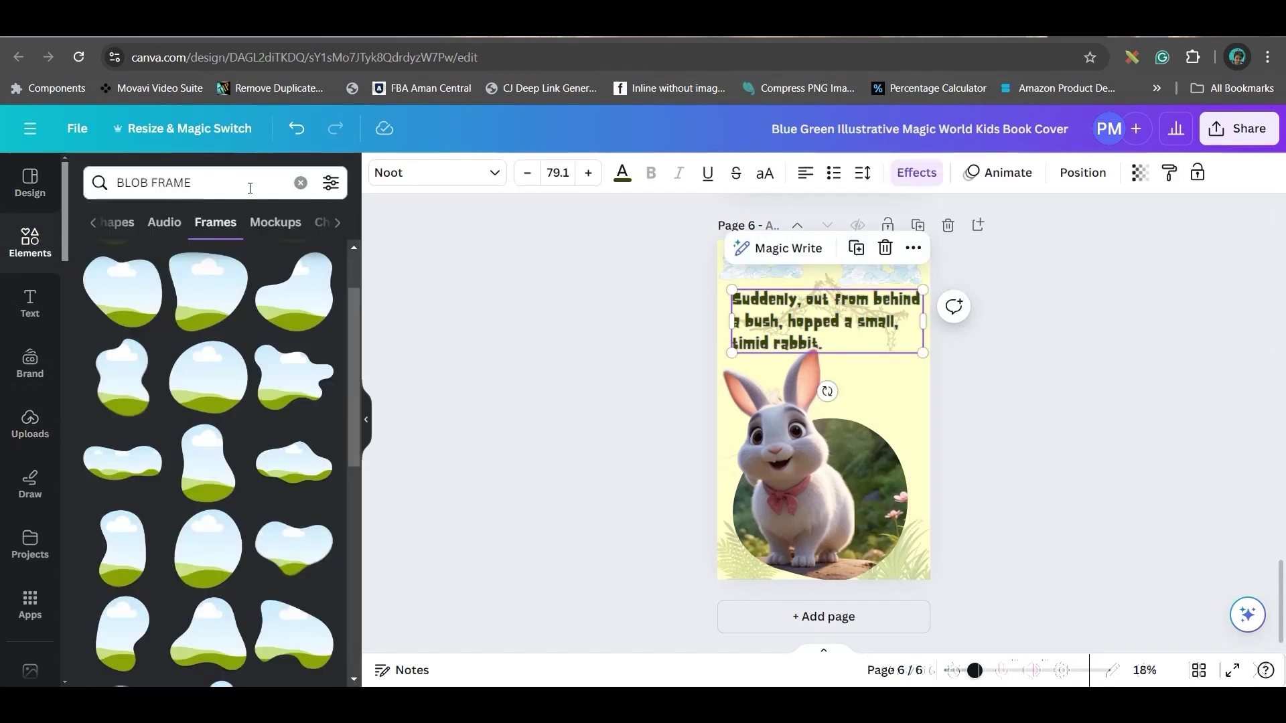
click(302, 181)
click(217, 182)
text(S)
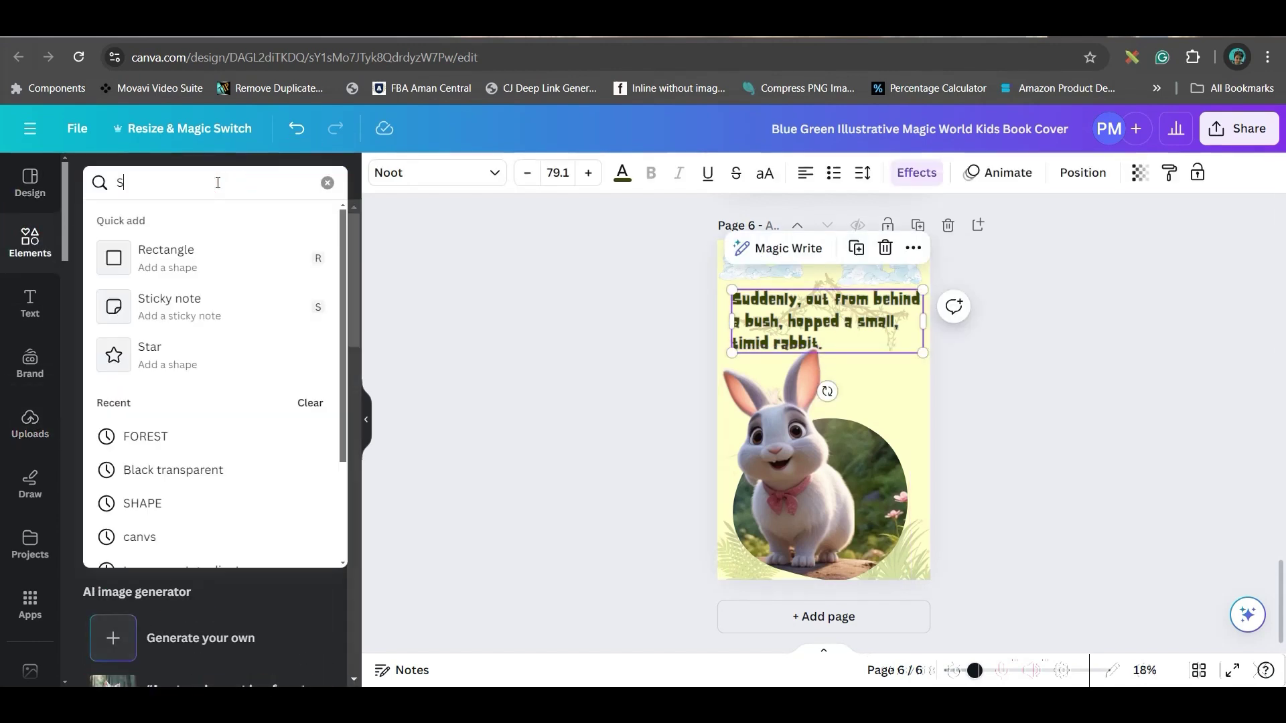
text(PEECH BUBBLE)
key(Return)
click(133, 234)
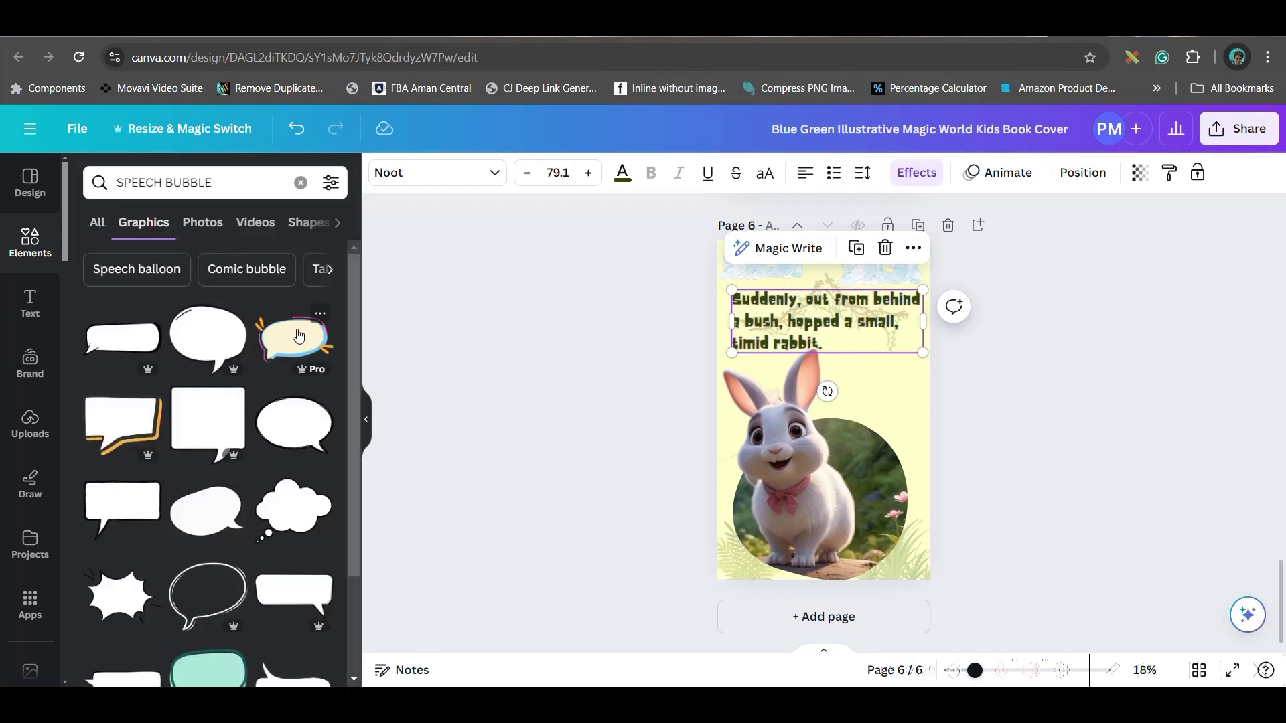
scroll(201, 523, down, 5)
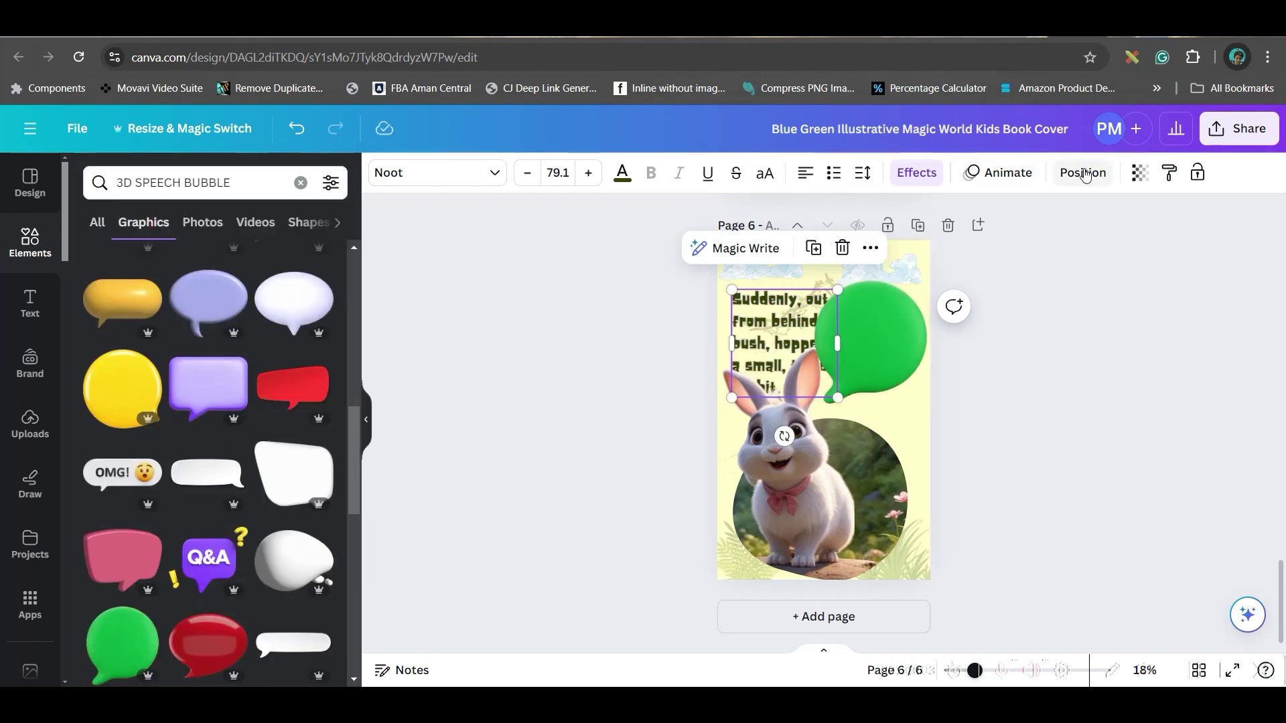
- Bring the story text to front, fit it onto the bubble, and layer the bubble behind the rabbit
click(1086, 176)
click(136, 252)
drag(842, 288, 865, 328)
click(775, 296)
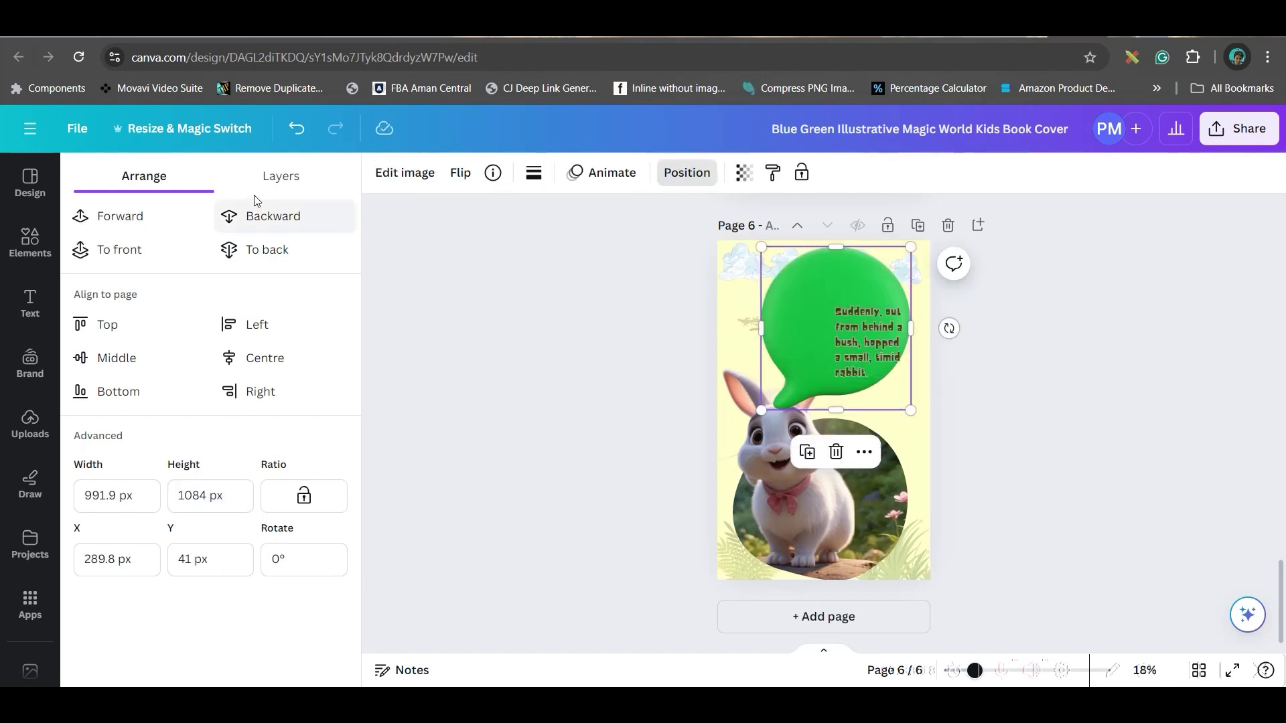
click(280, 176)
click(235, 332)
drag(240, 355, 255, 422)
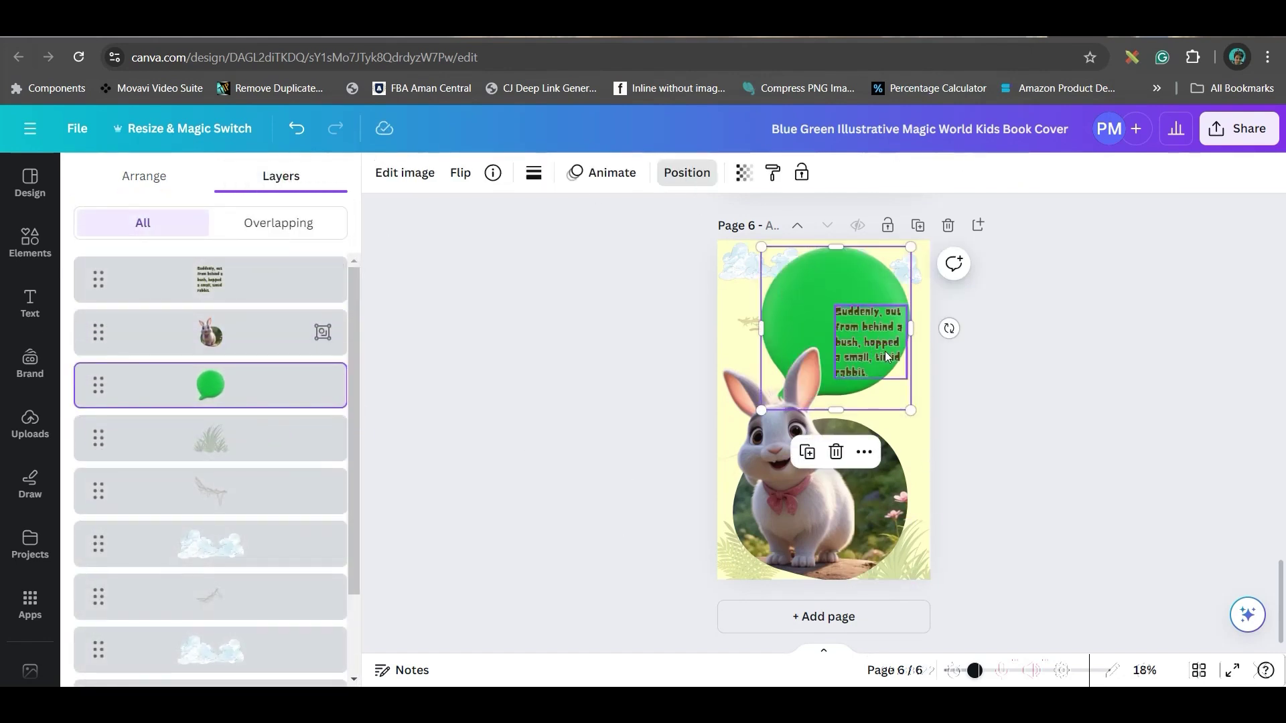
click(851, 313)
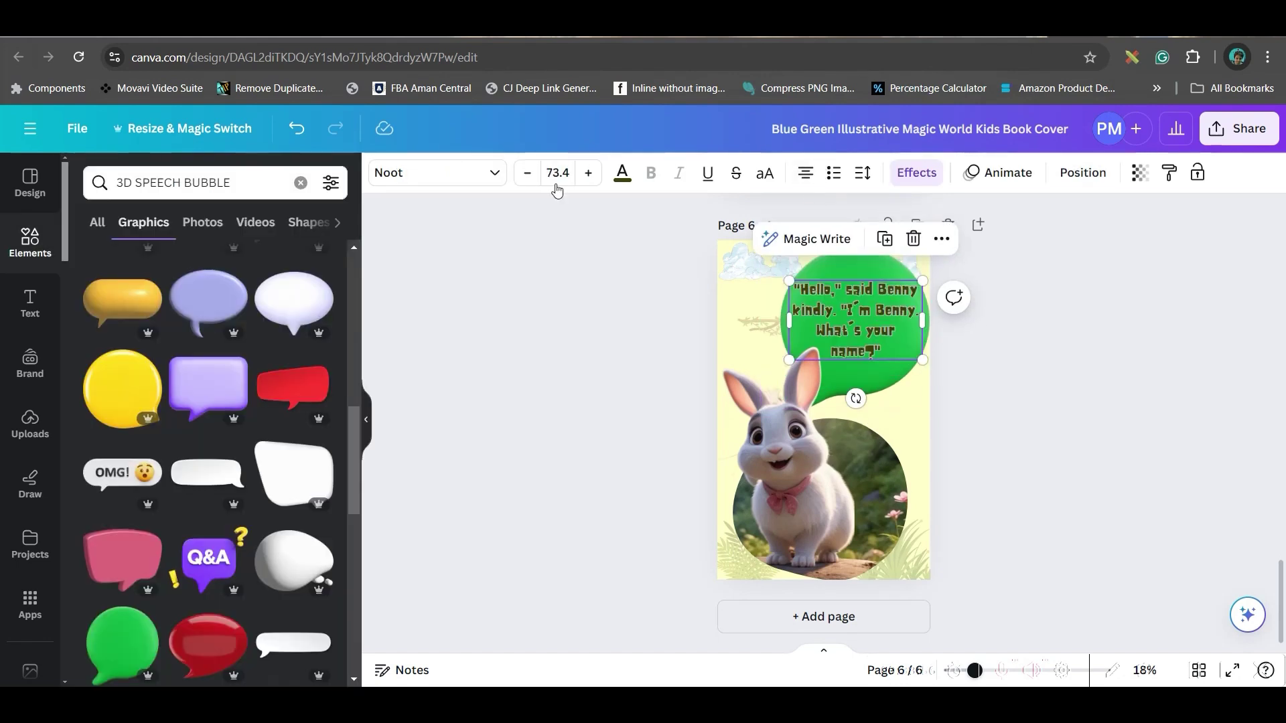
- Make the bubble text white with a black outline of thickness 92, and enlarge its box
click(622, 174)
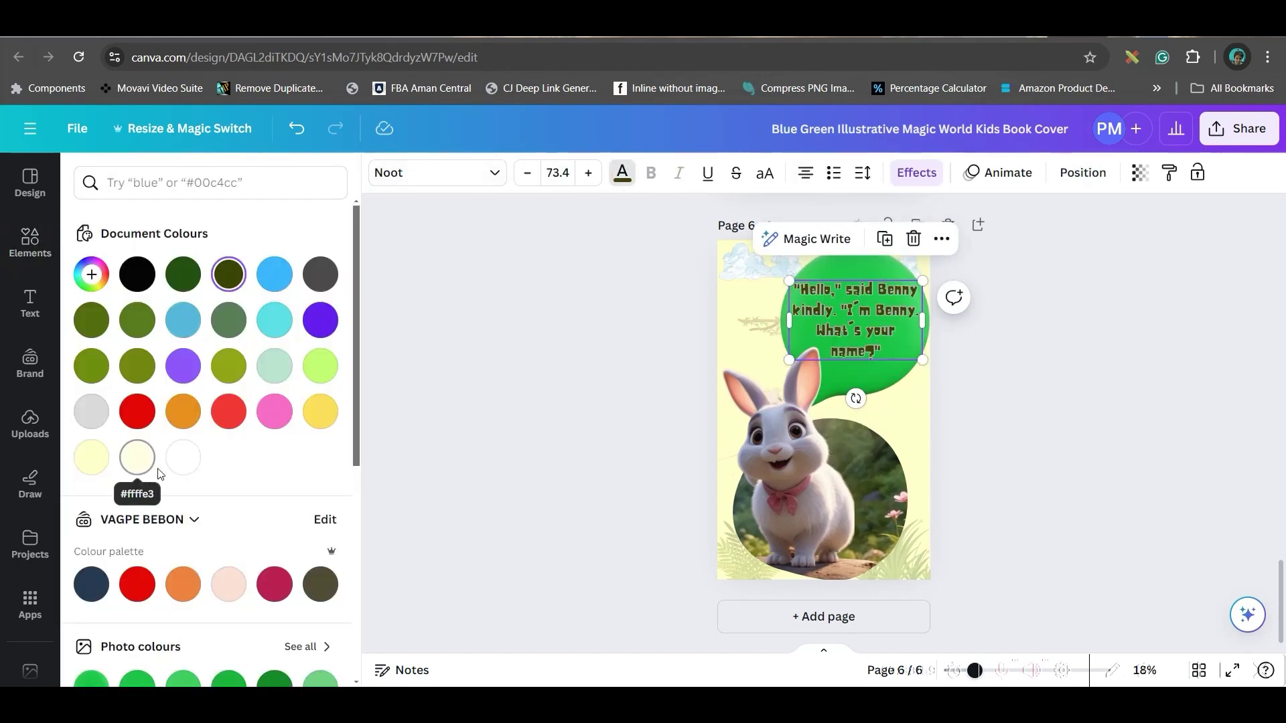
click(183, 457)
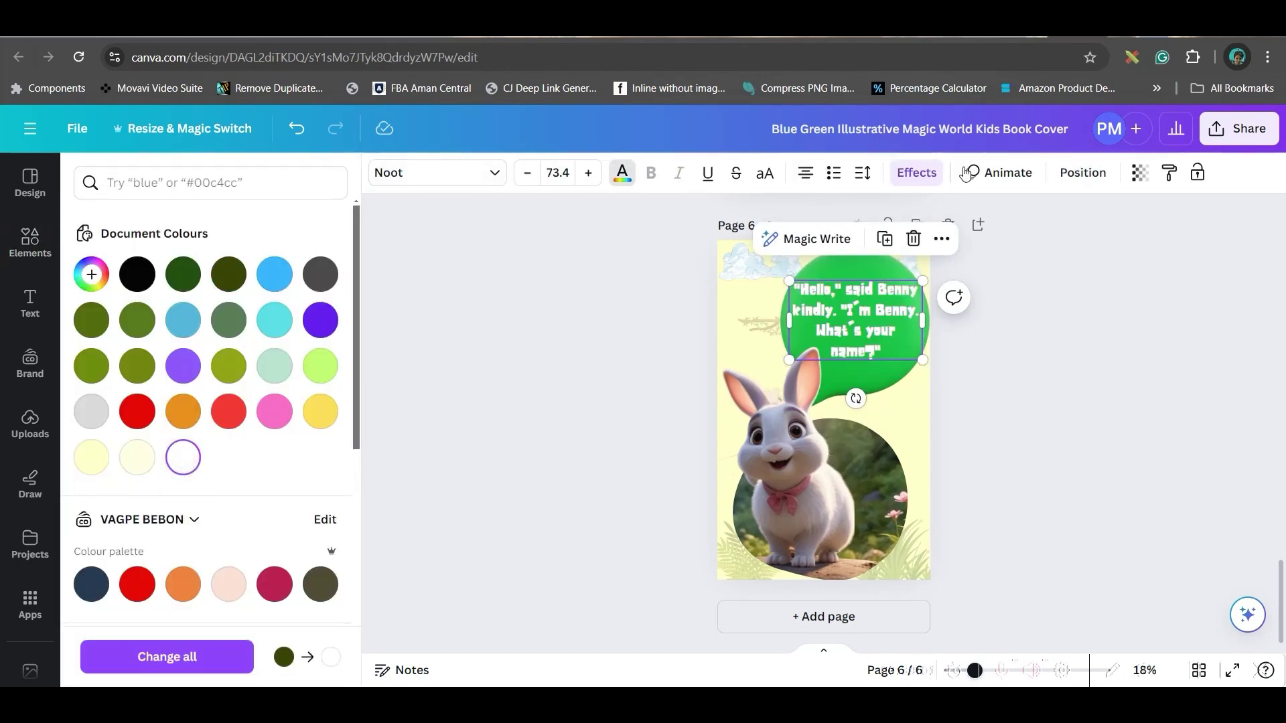
click(918, 172)
click(320, 534)
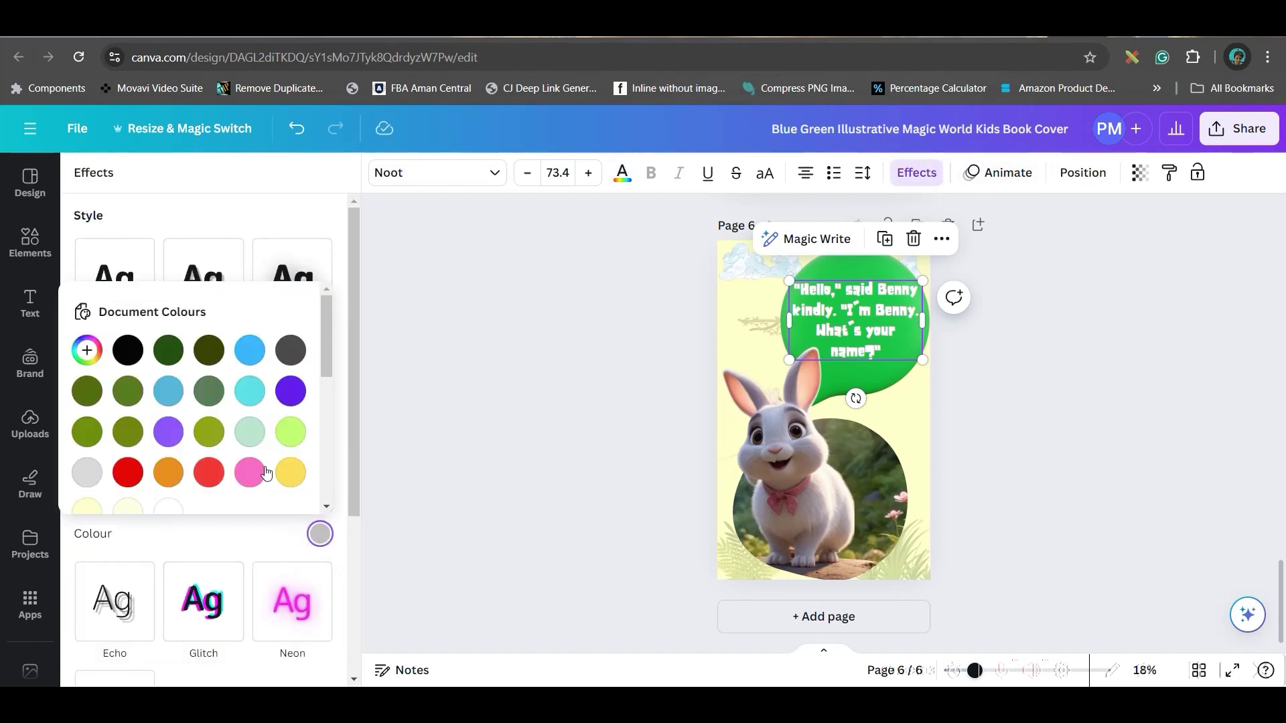
click(128, 351)
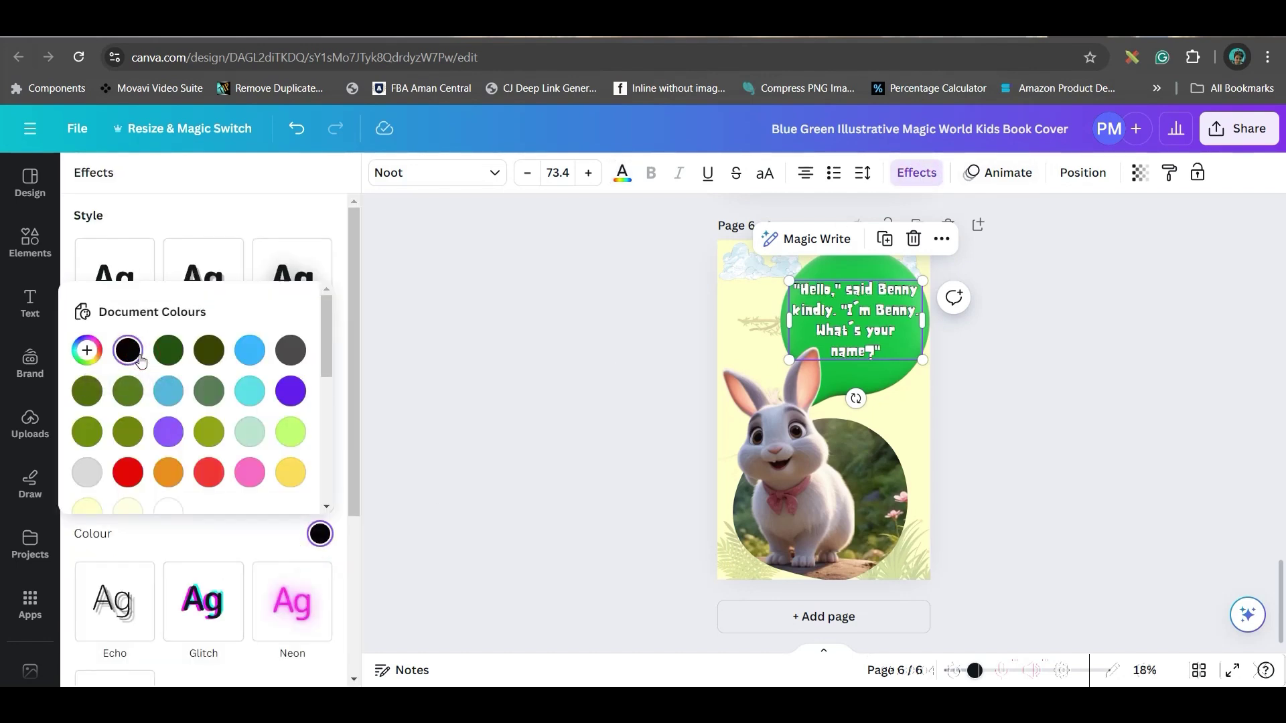
click(784, 278)
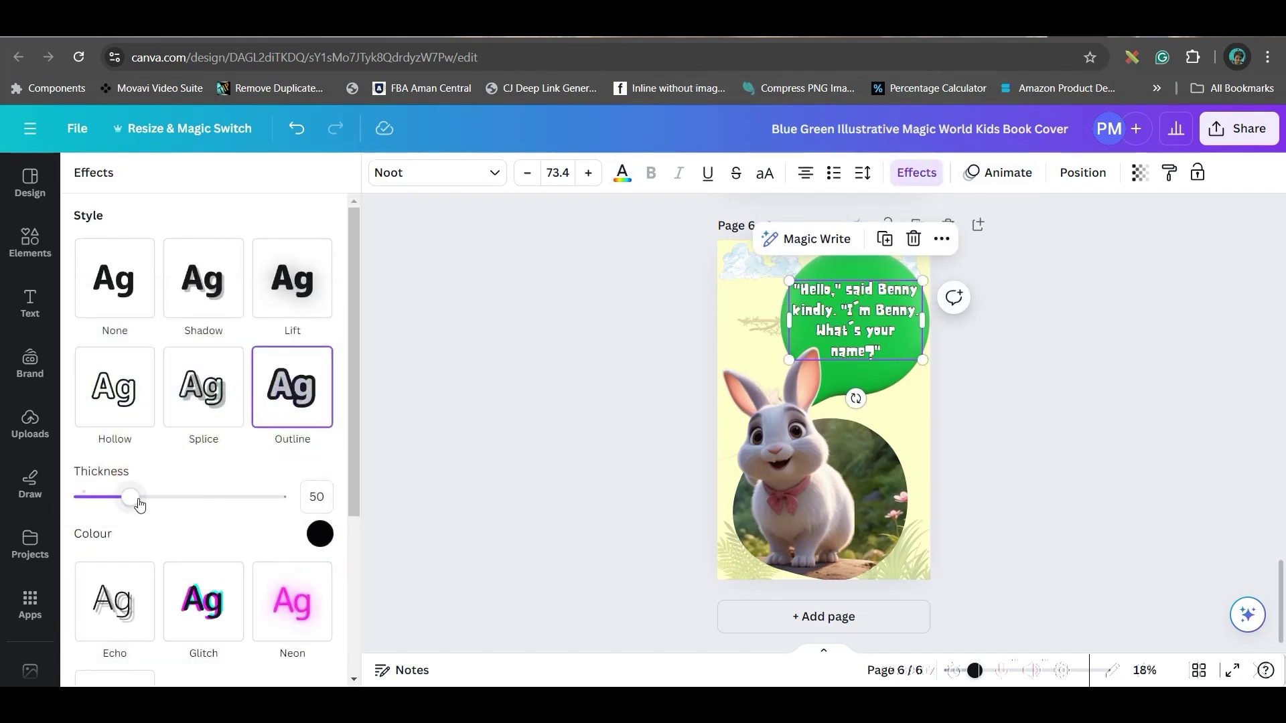
drag(137, 497, 172, 497)
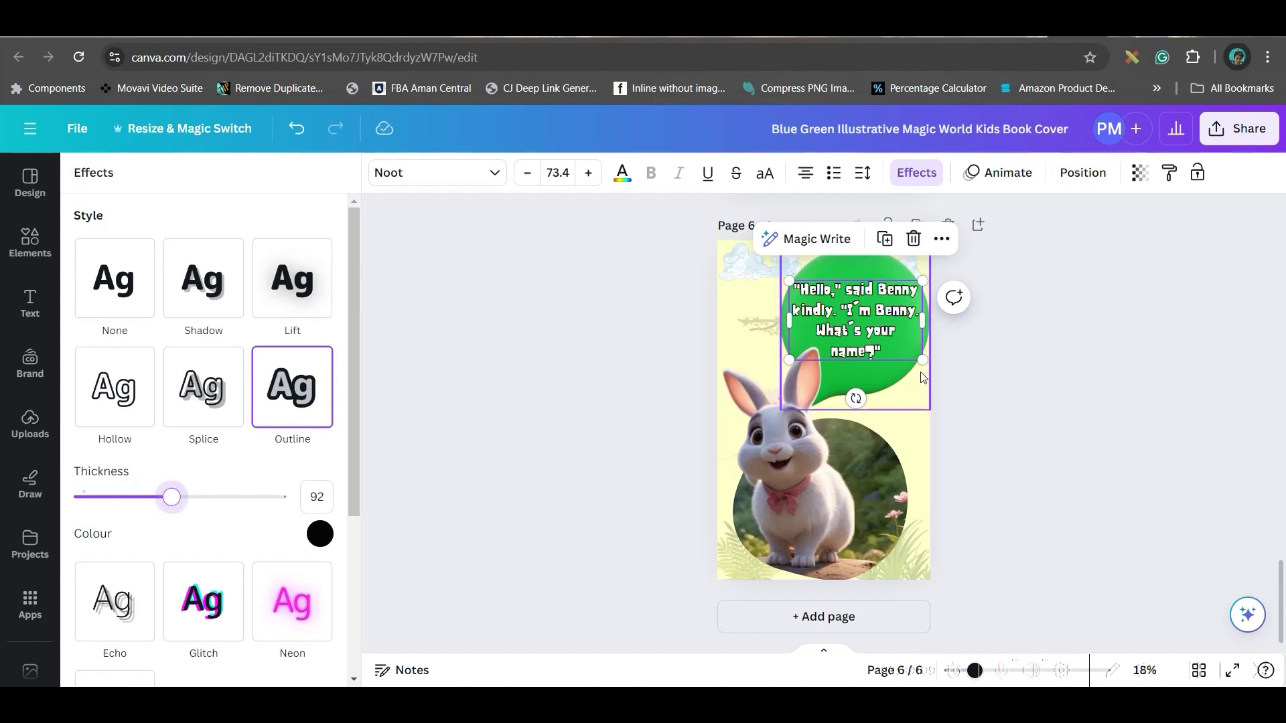
drag(923, 359, 929, 364)
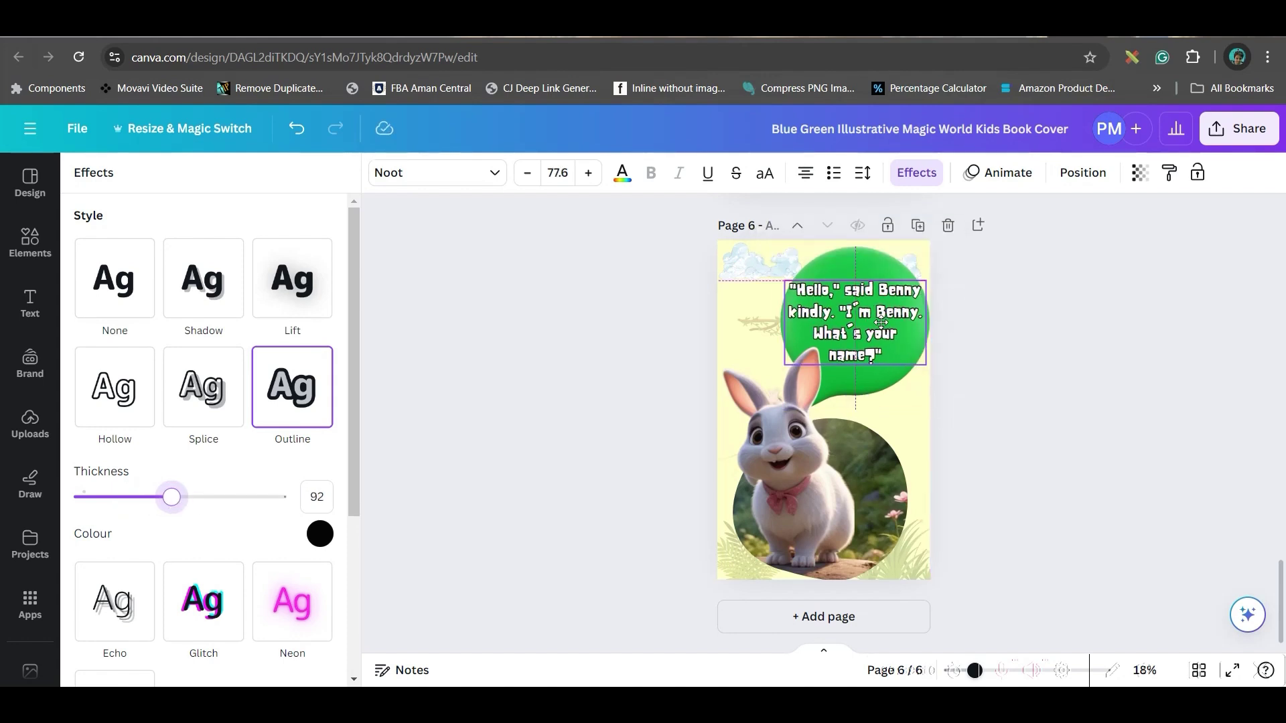
click(1133, 336)
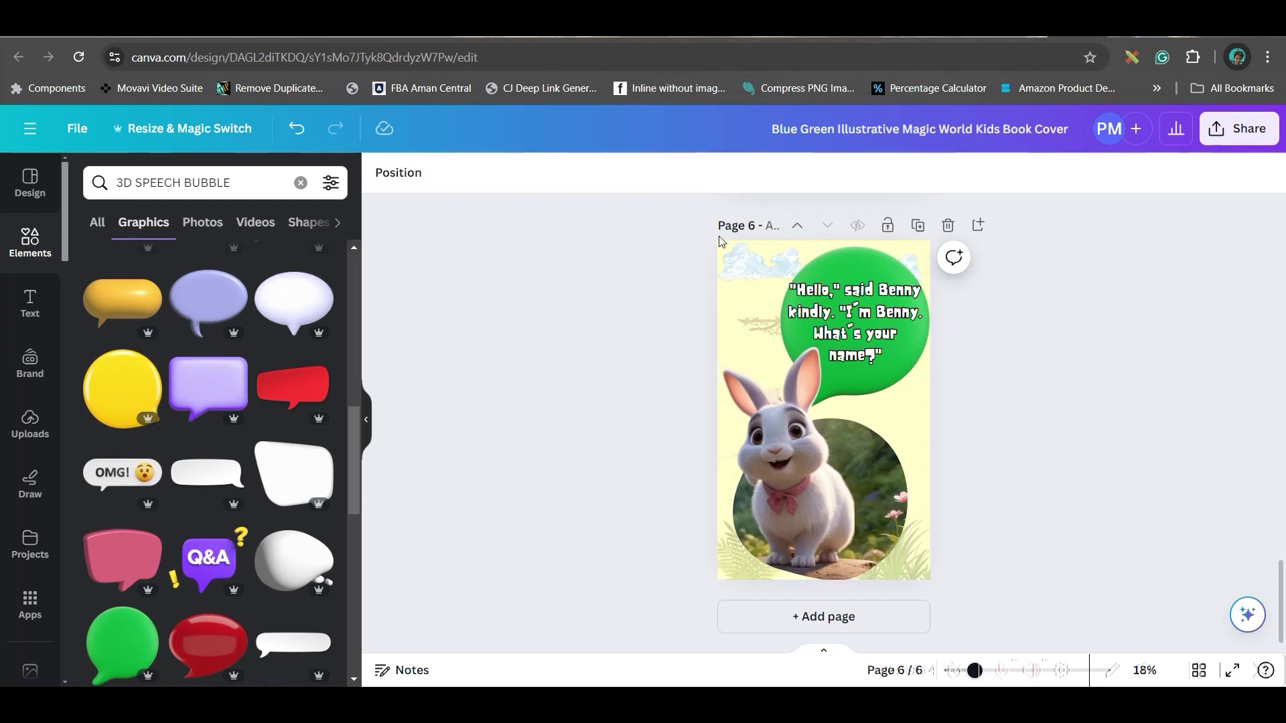
- Switch the dialogue to Marykate and resize its box so the lines rewrap inside the bubble
click(881, 301)
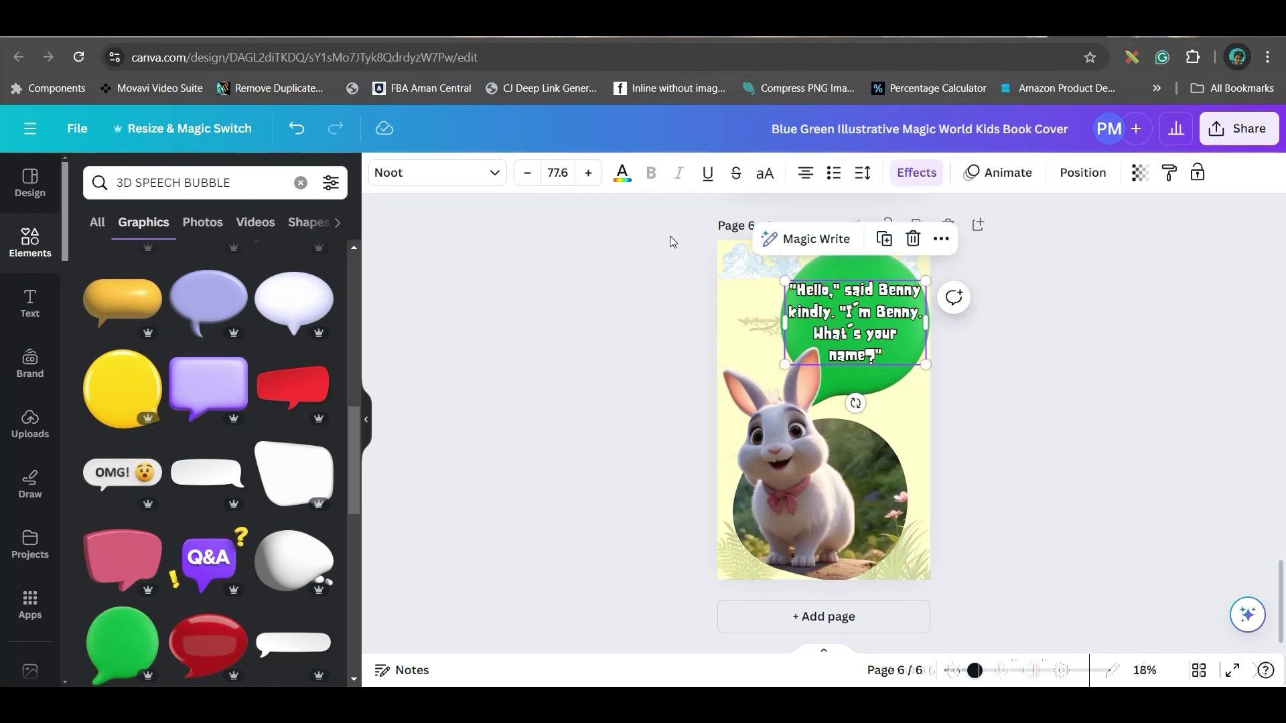
click(469, 173)
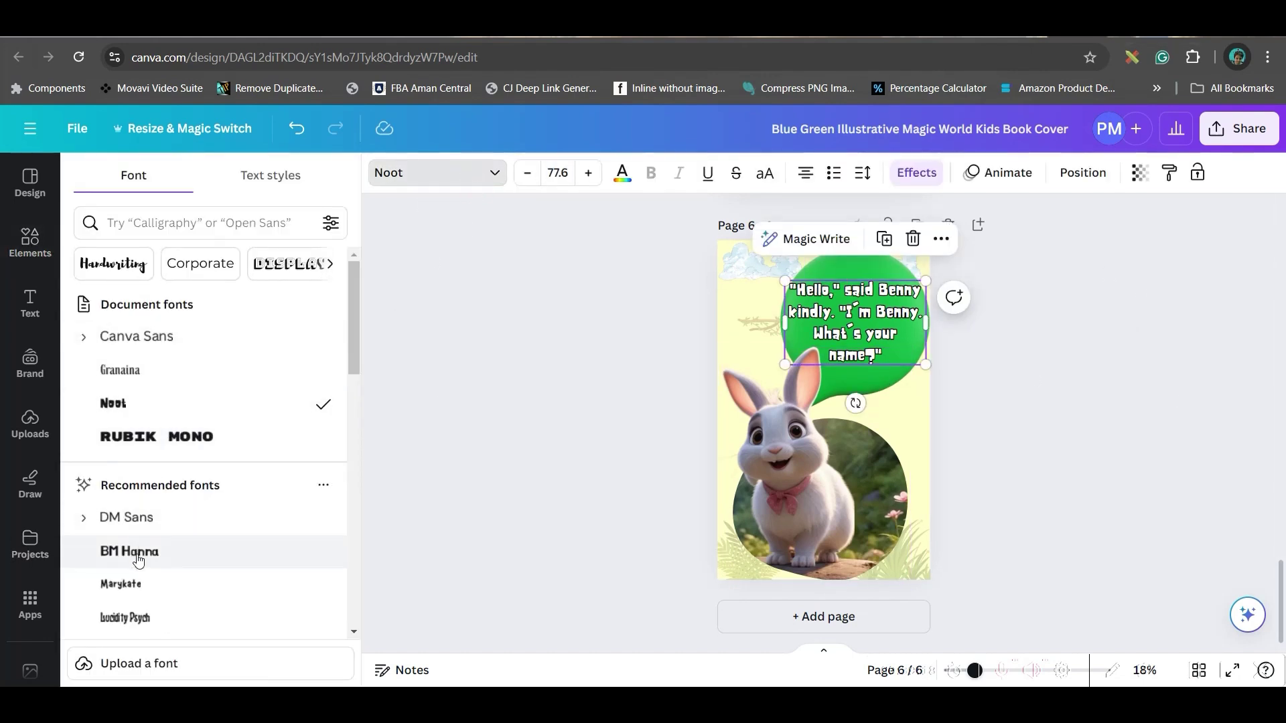
click(138, 585)
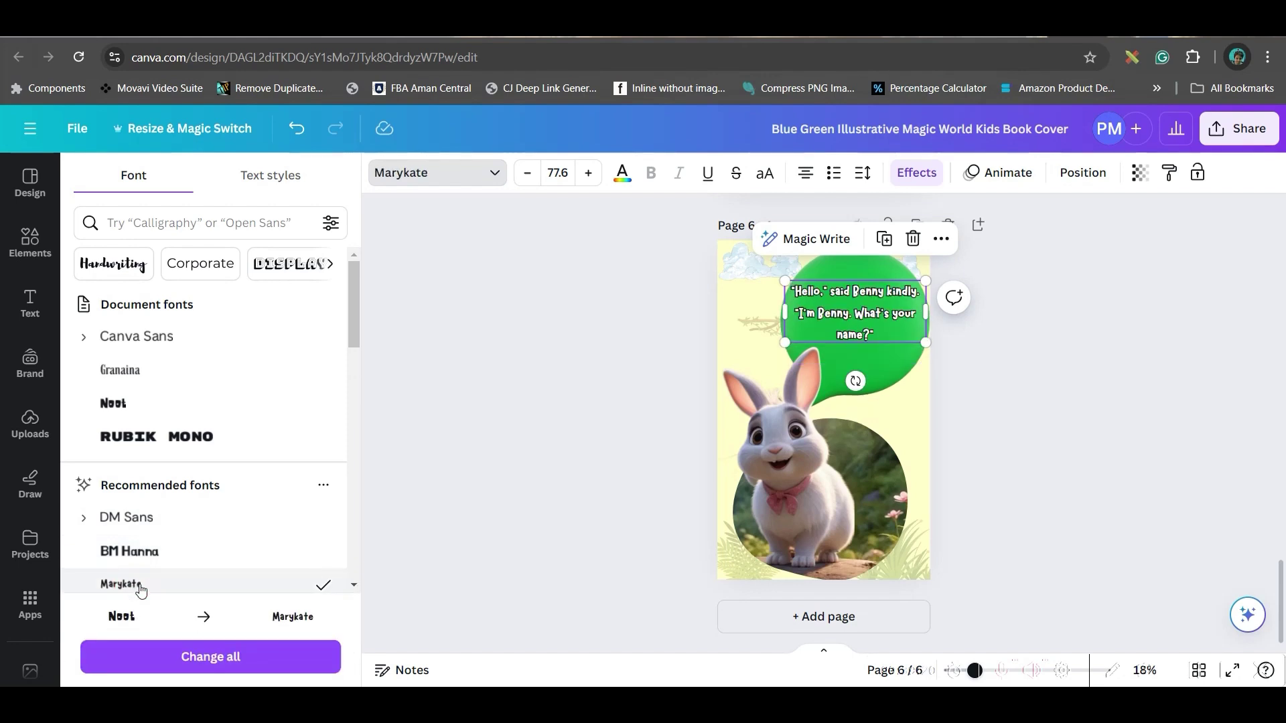
drag(926, 312, 926, 268)
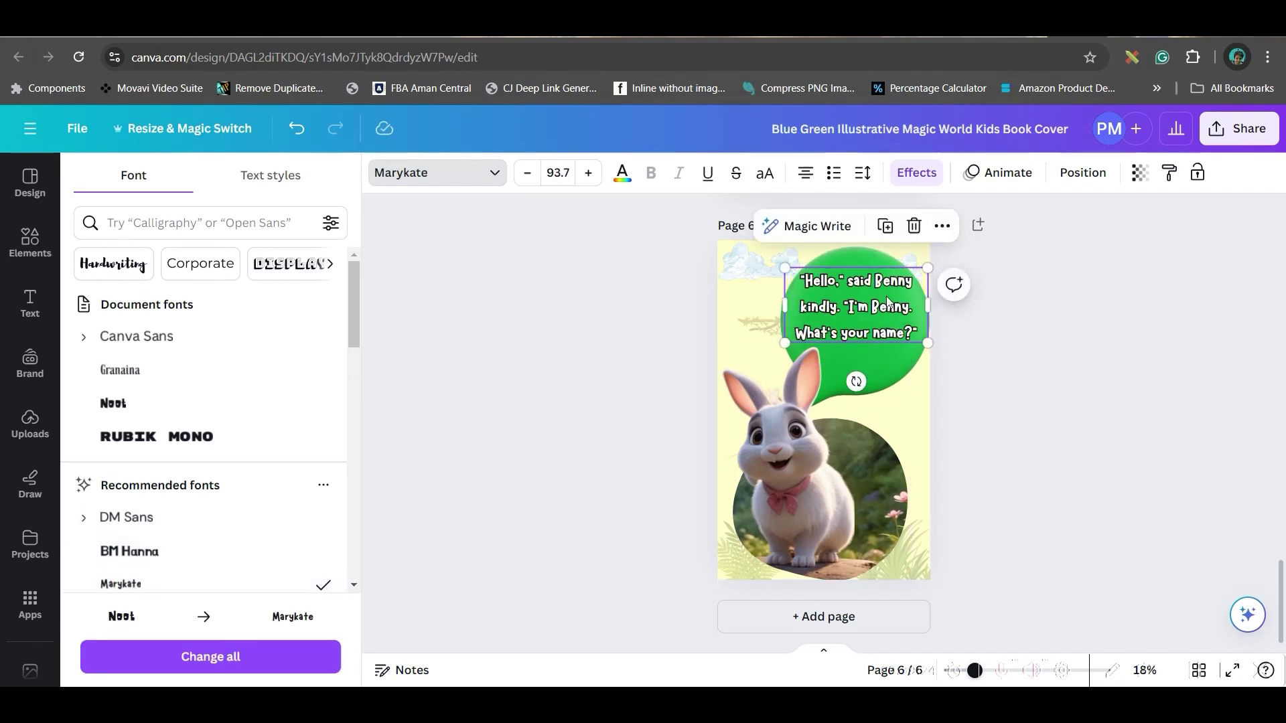
click(1088, 357)
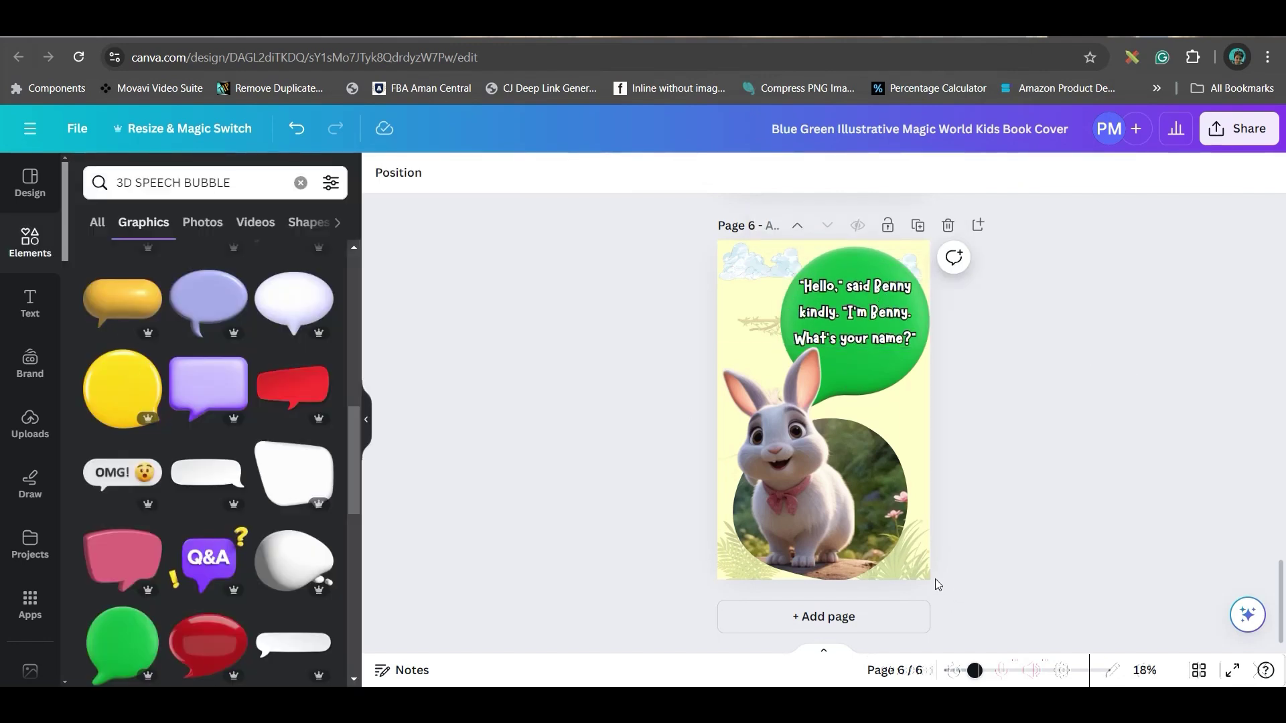
- Add a page to bring the book to 15 pages, then review pages 15 back to 10
click(824, 617)
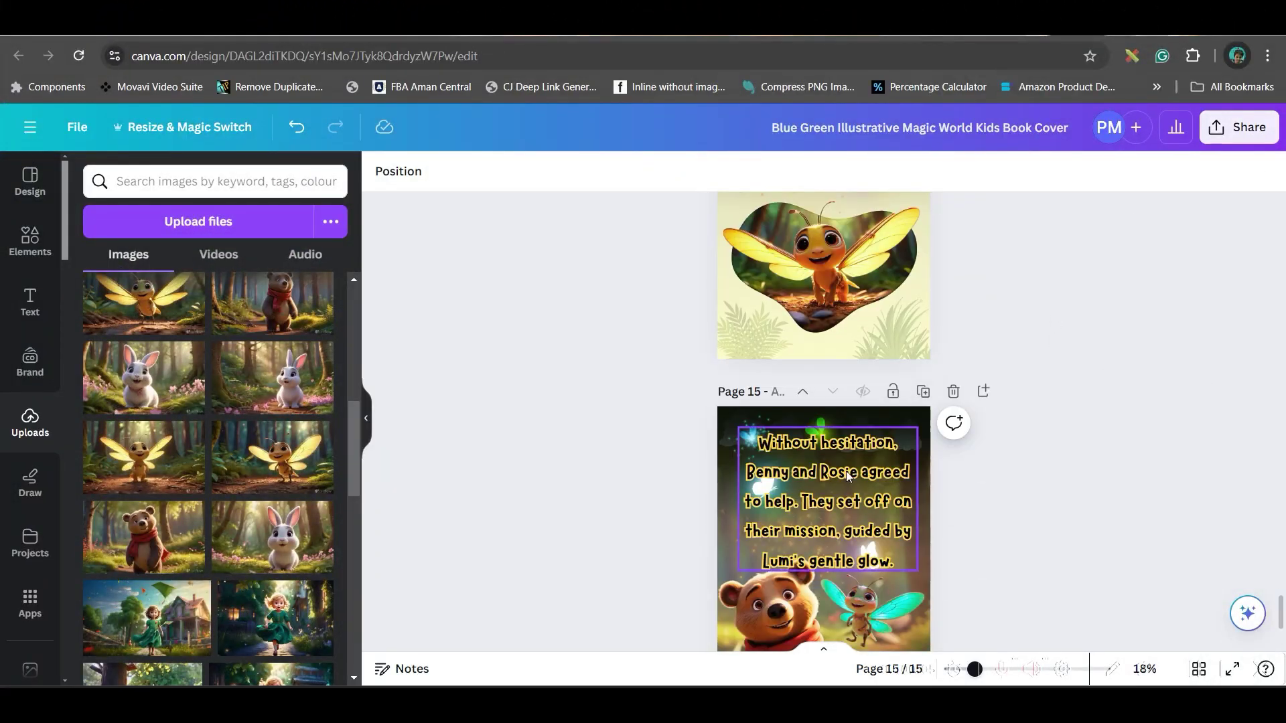
scroll(1219, 303, up, 10)
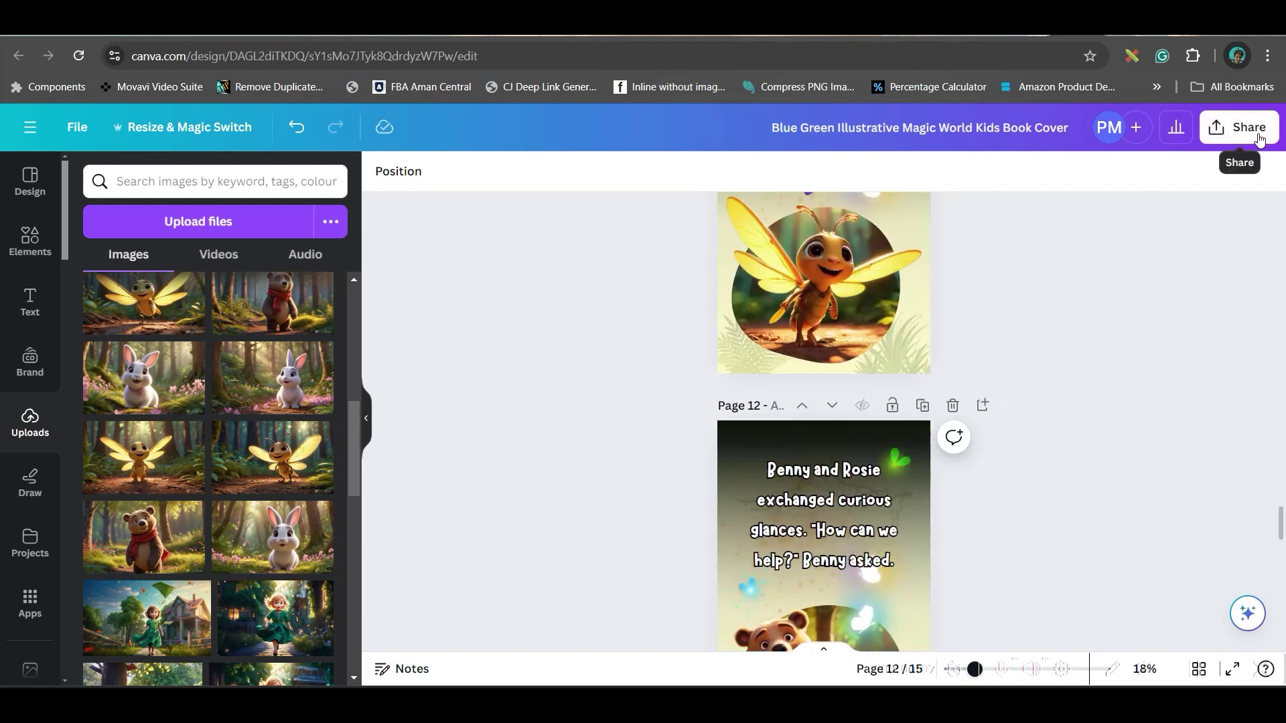
scroll(1013, 373, up, 7)
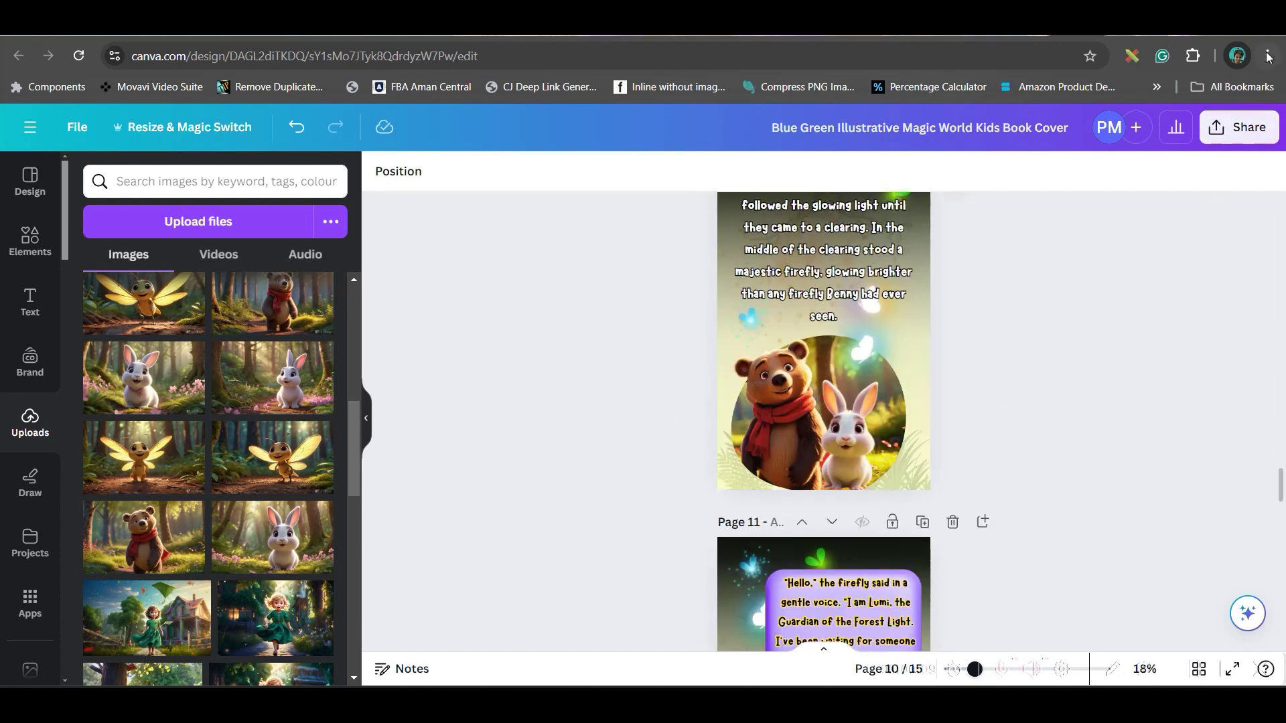
- Download the storybook as a PDF Print file with all 15 pages selected
click(1249, 135)
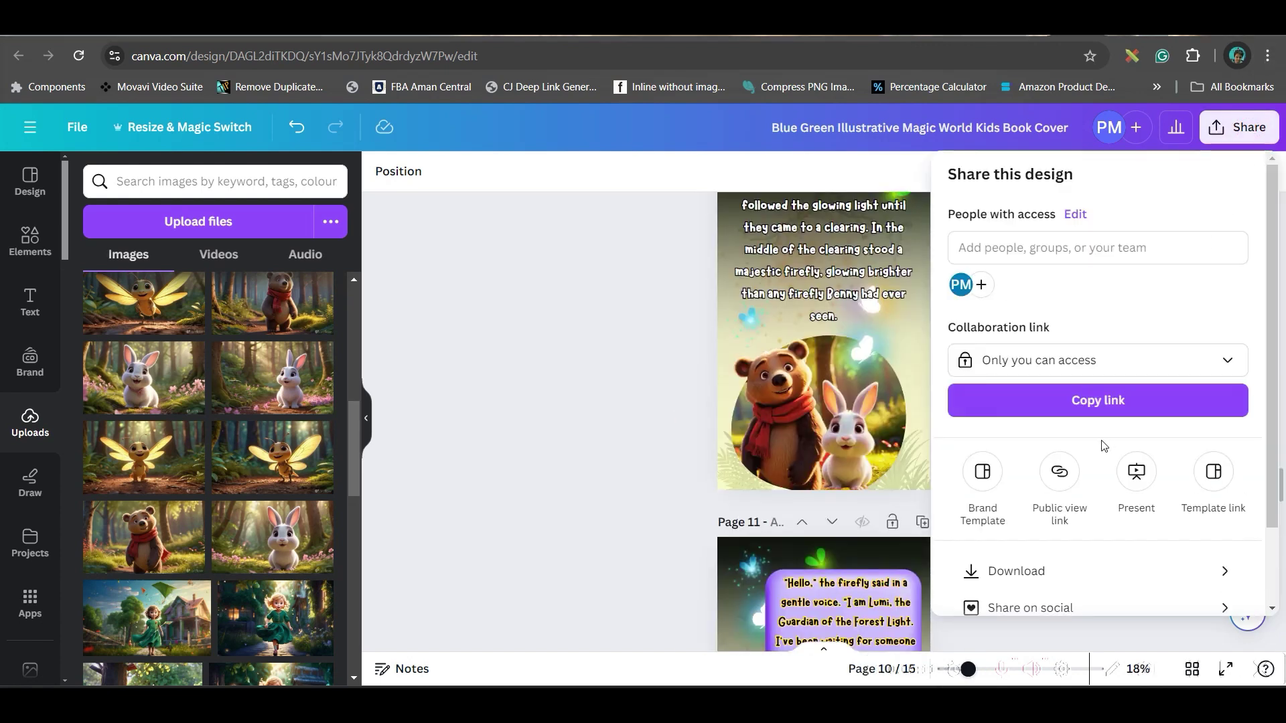
click(1026, 573)
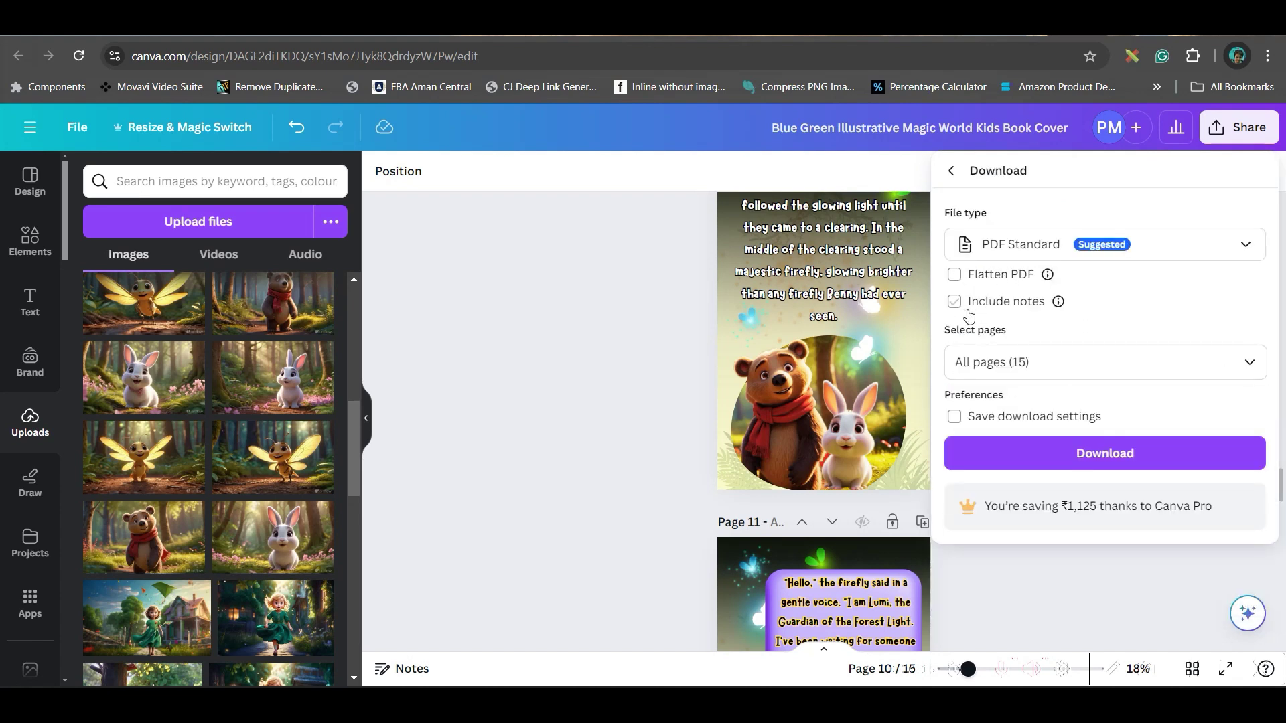
click(1159, 254)
click(1075, 451)
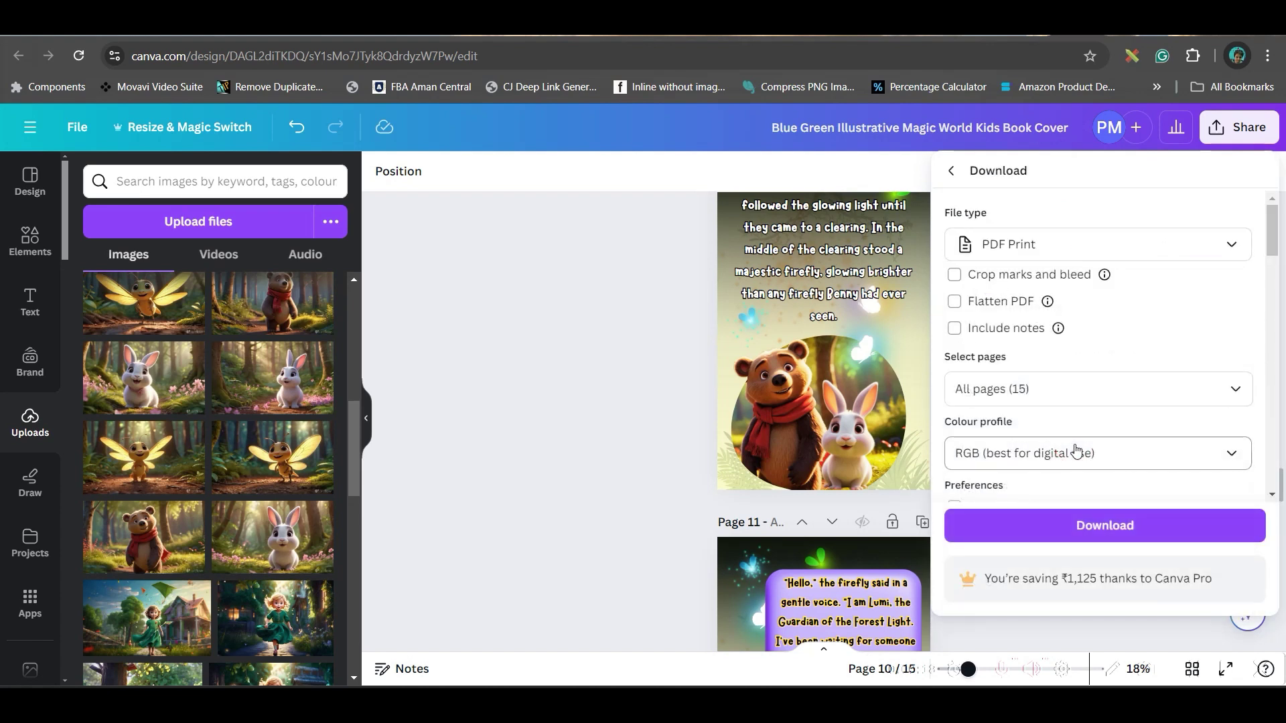
click(1236, 390)
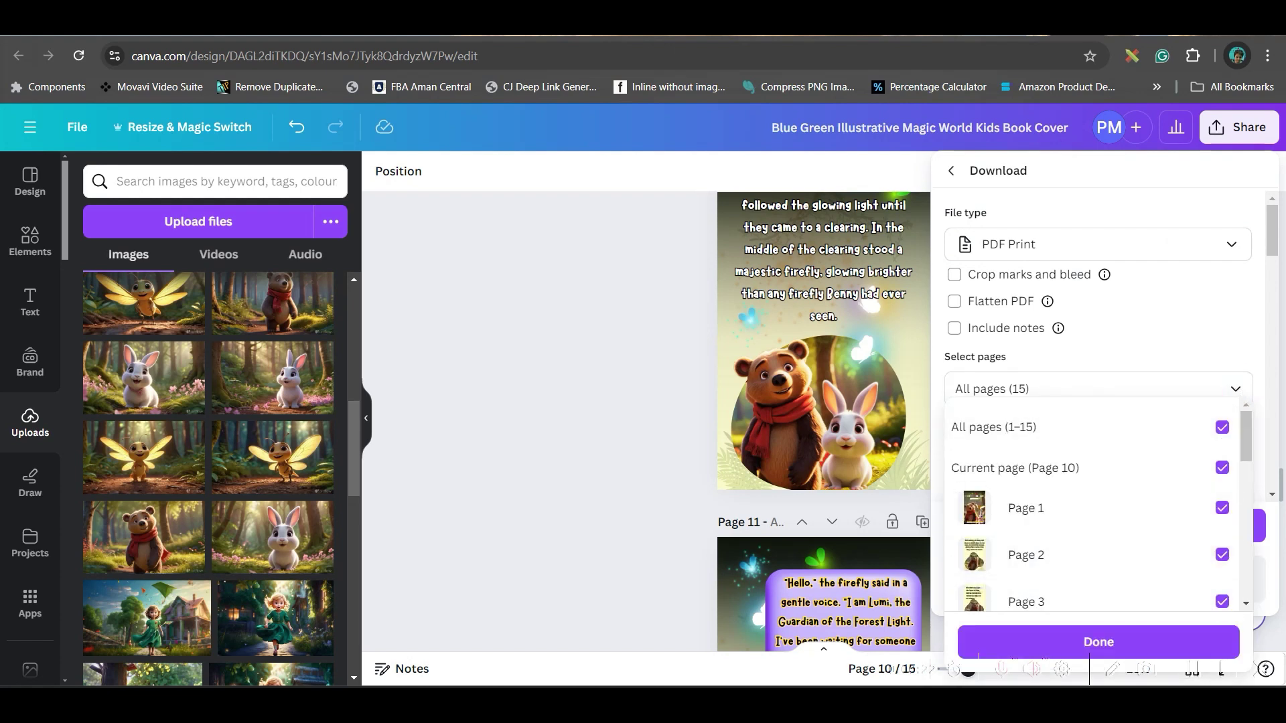
click(1102, 642)
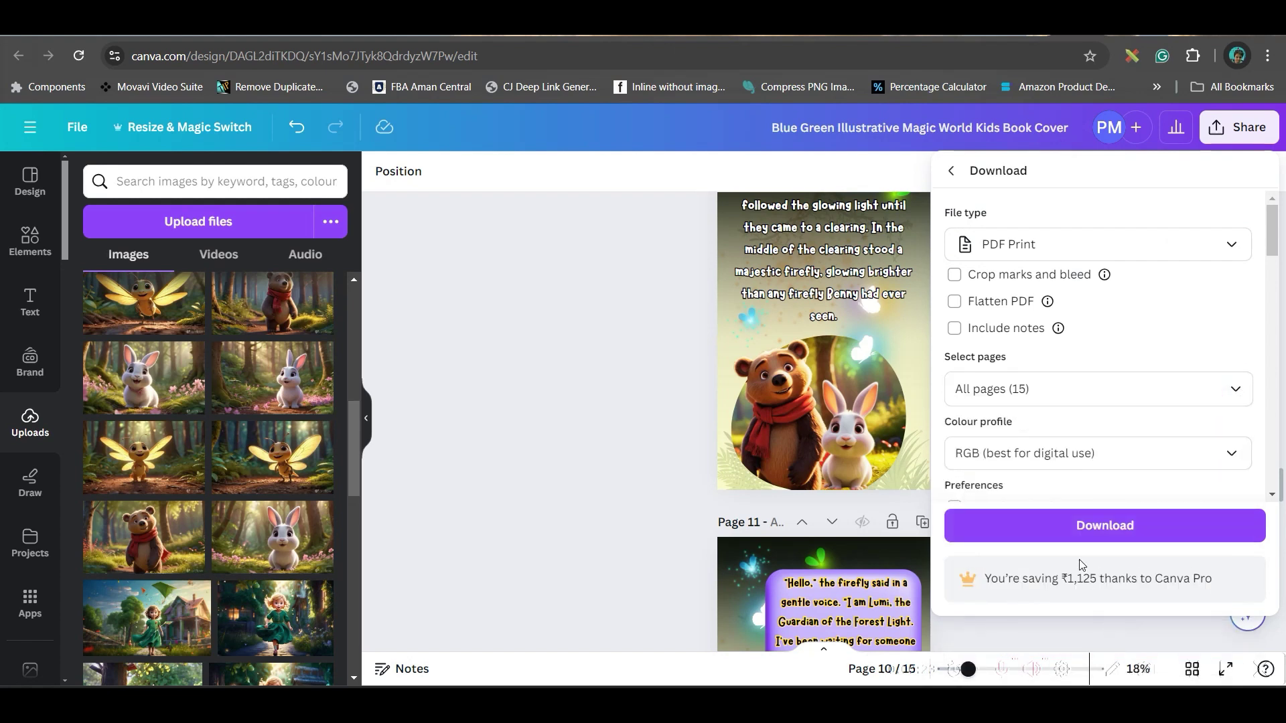
click(1124, 528)
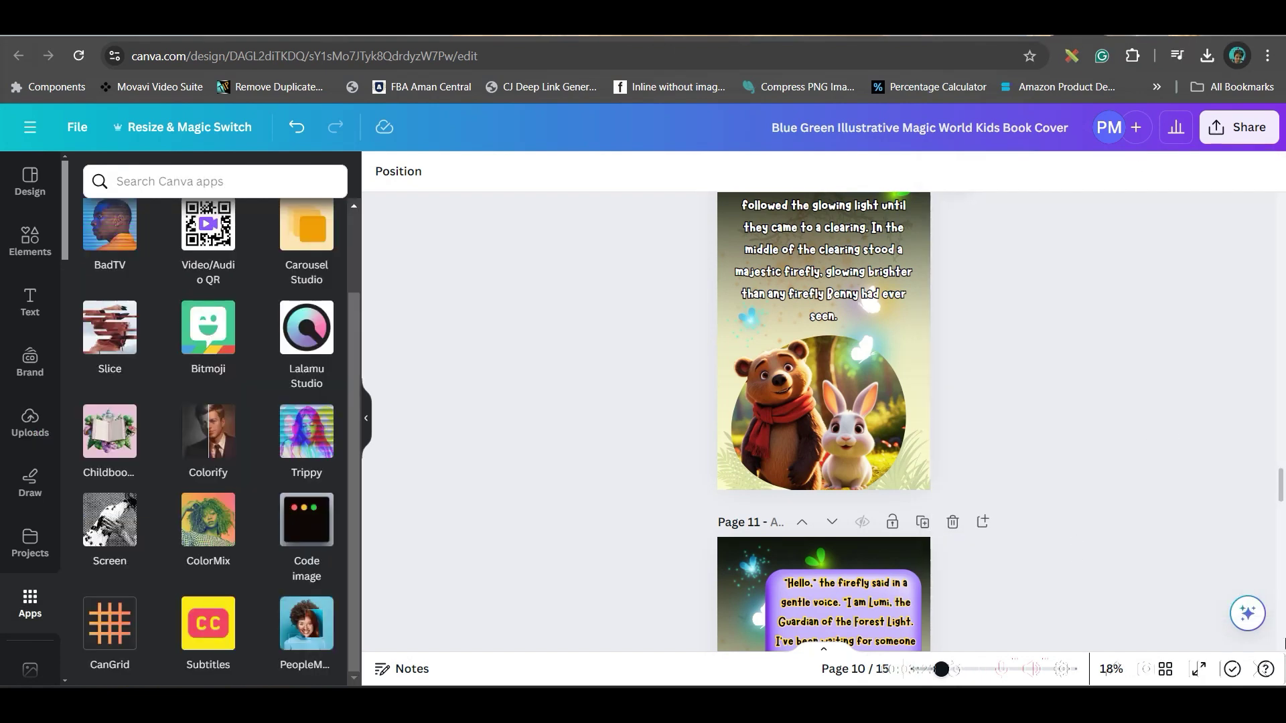
- Search 'flip' in the share apps and publish all pages to Simplebooklet Flip
click(1242, 132)
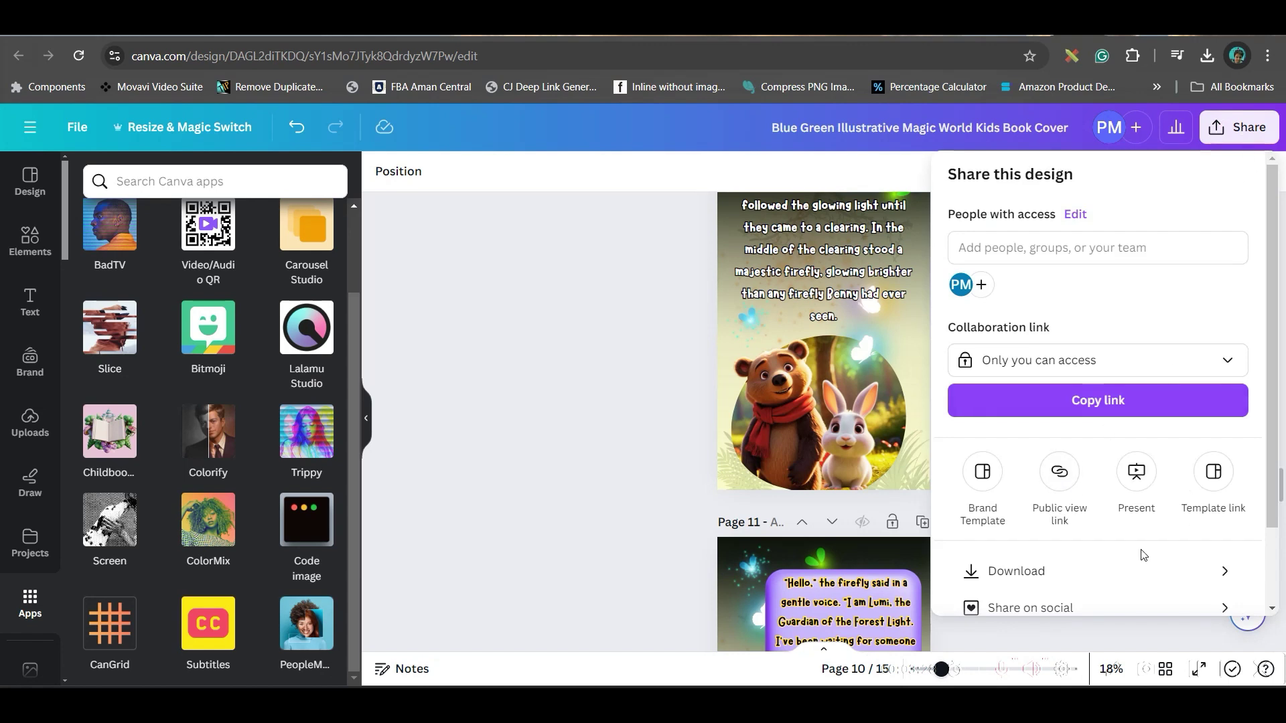
scroll(1060, 435, down, 3)
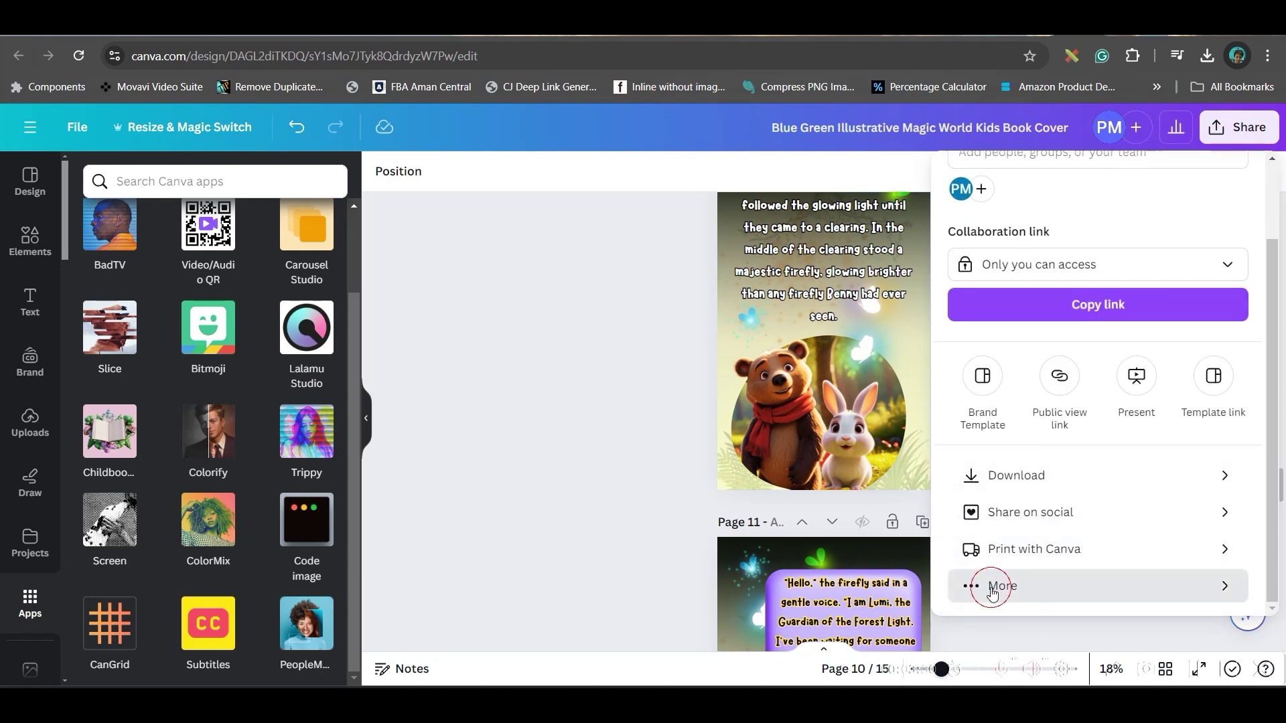
click(1039, 582)
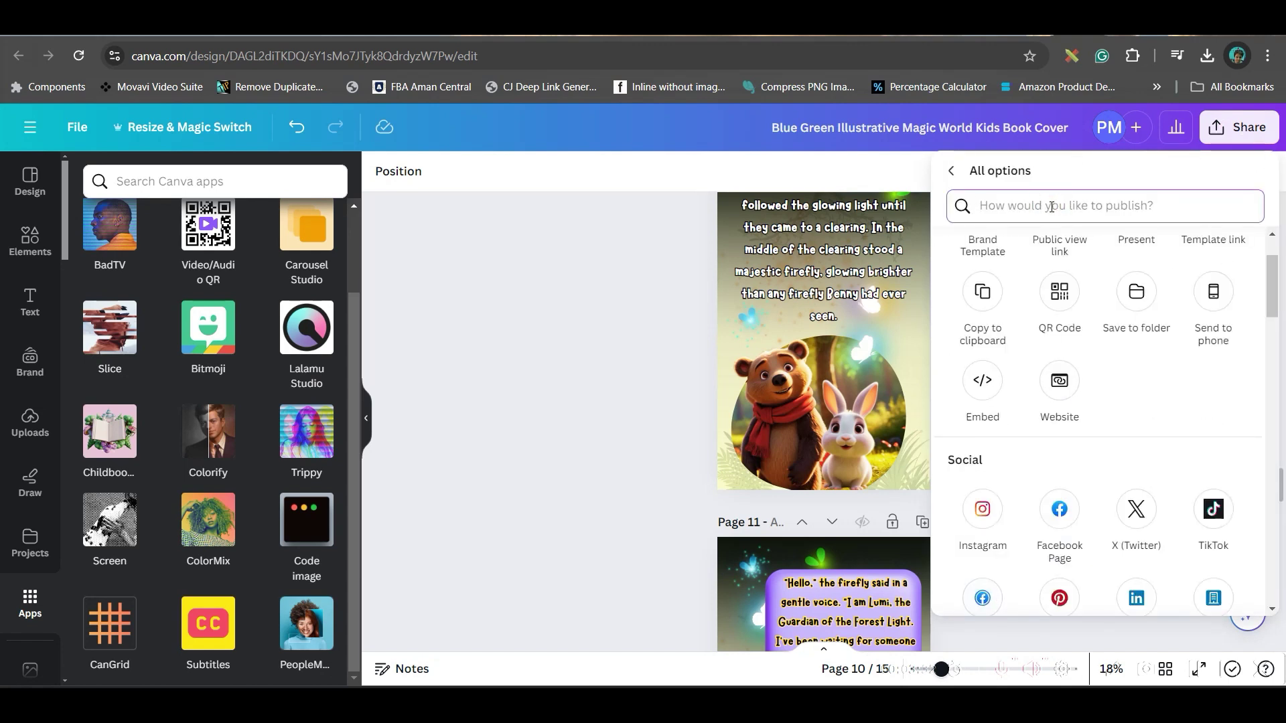
text(flip)
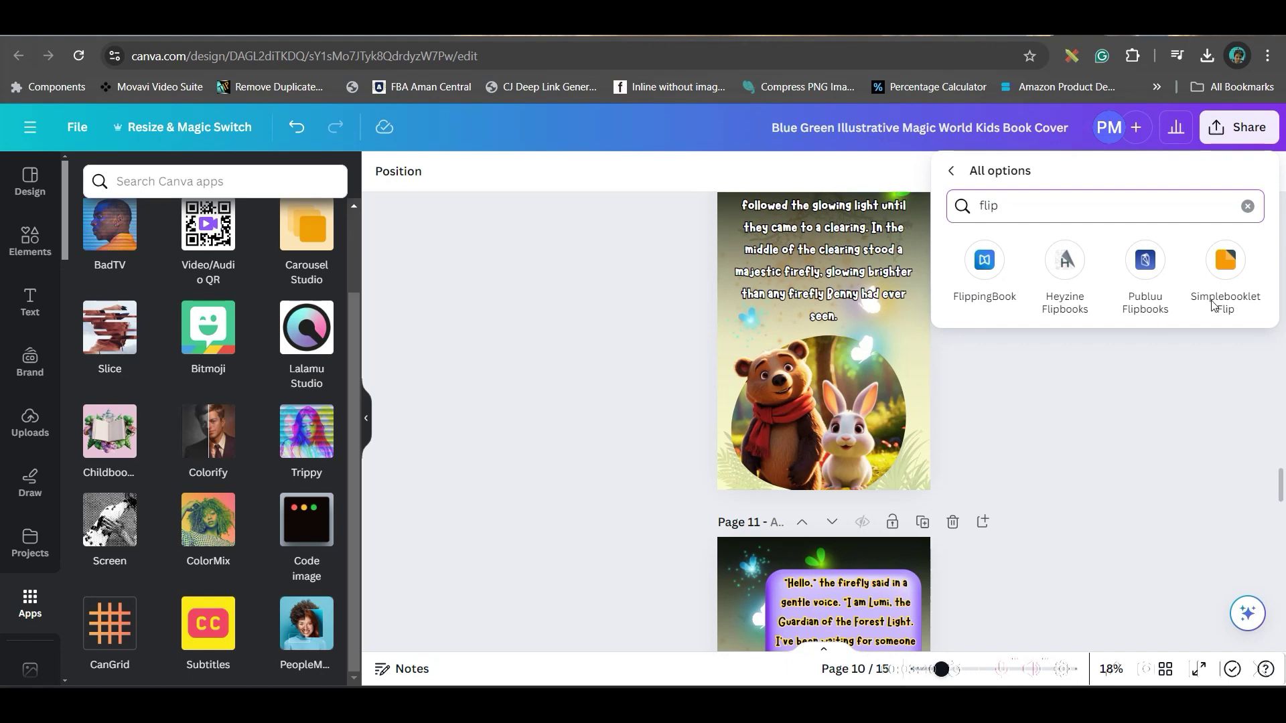
click(1227, 267)
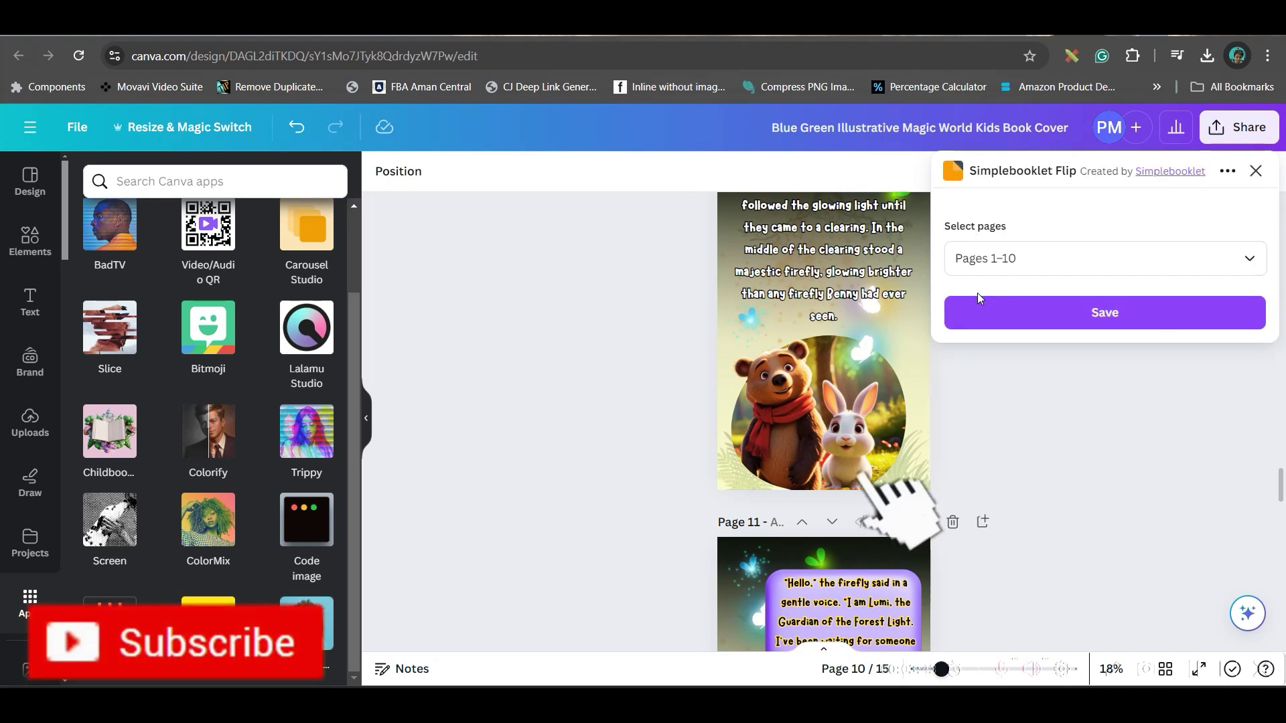
click(1249, 259)
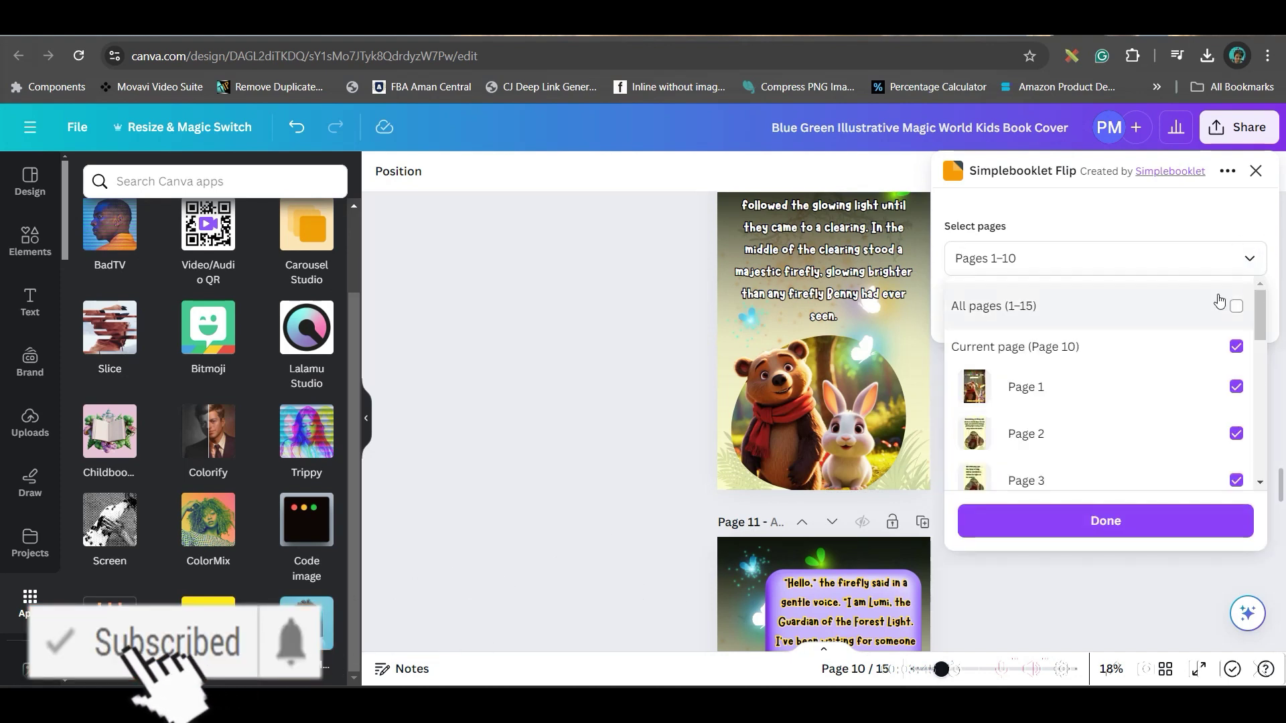
click(1171, 524)
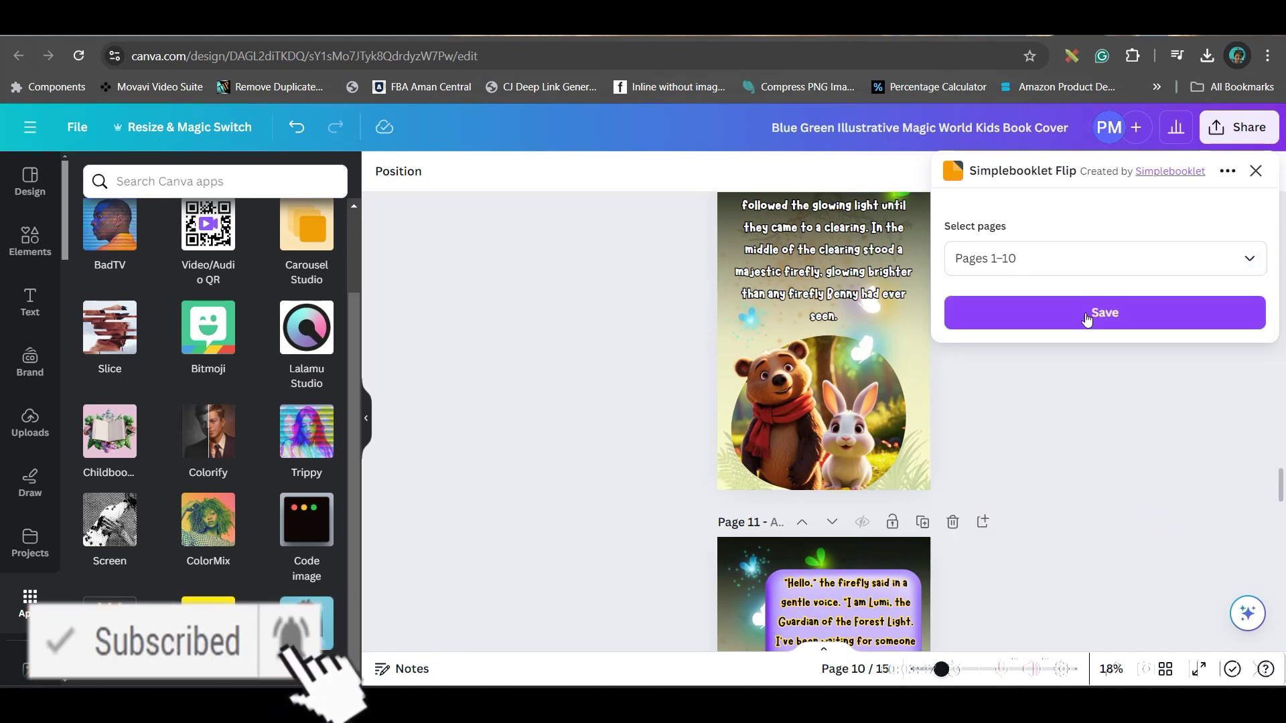
click(1083, 312)
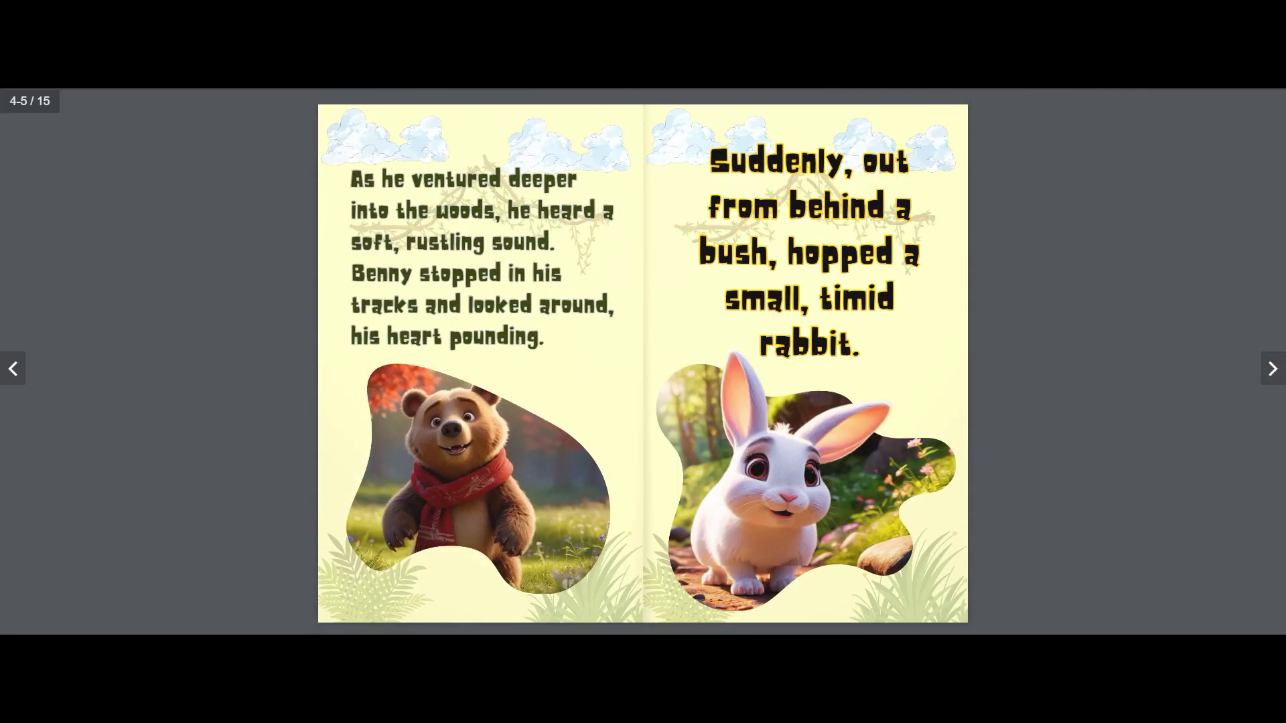
- Turn forward three spreads in the Simplebooklet flipbook to the firefly pages
key(Right)
key(Right)
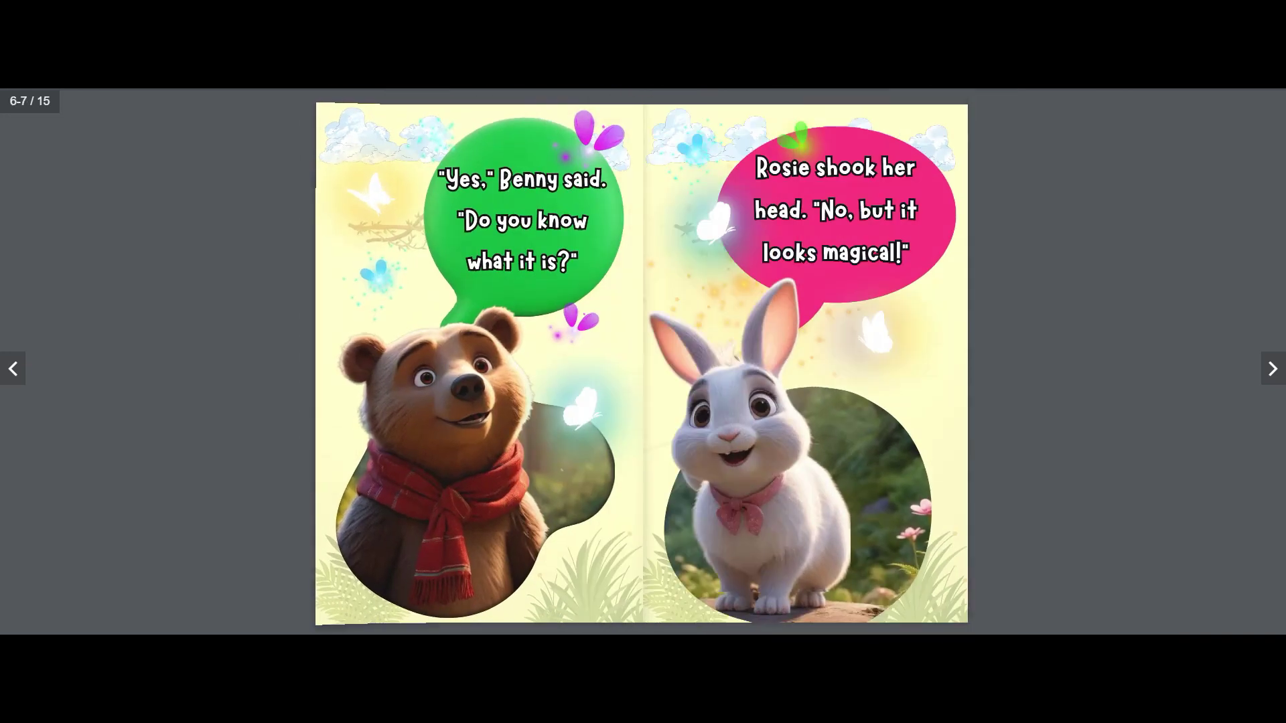
key(Right)
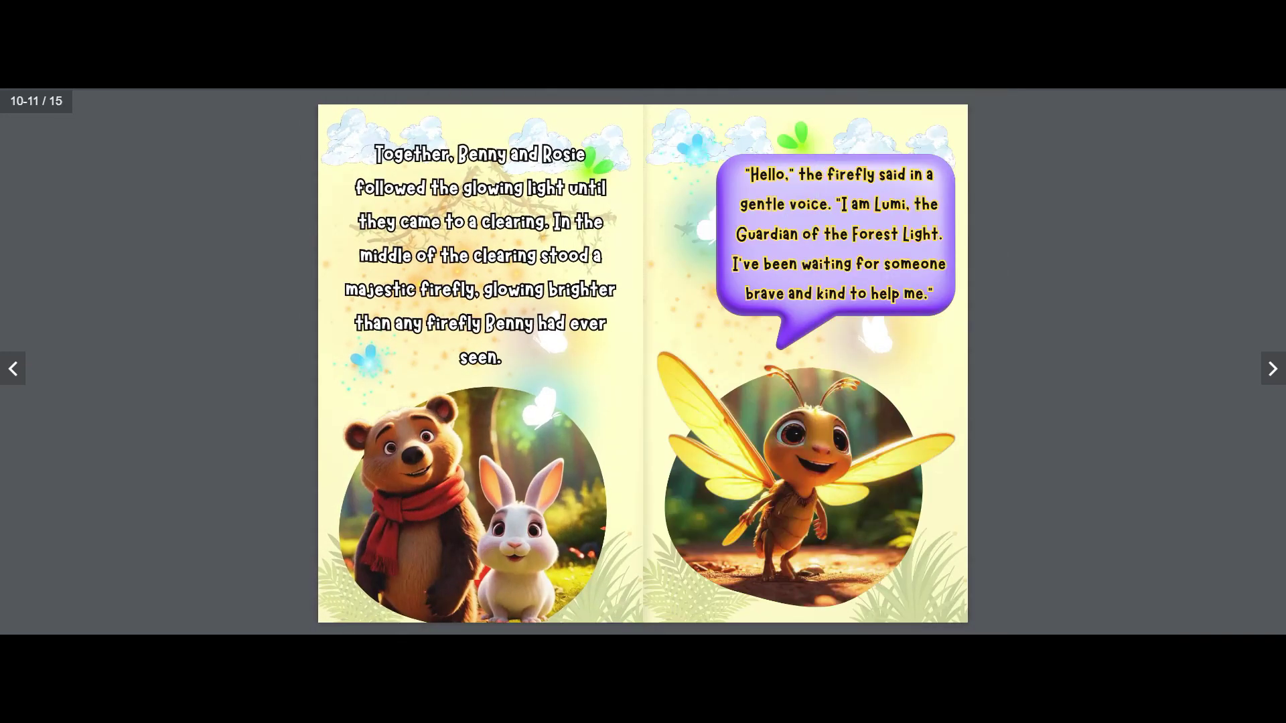
key(Right)
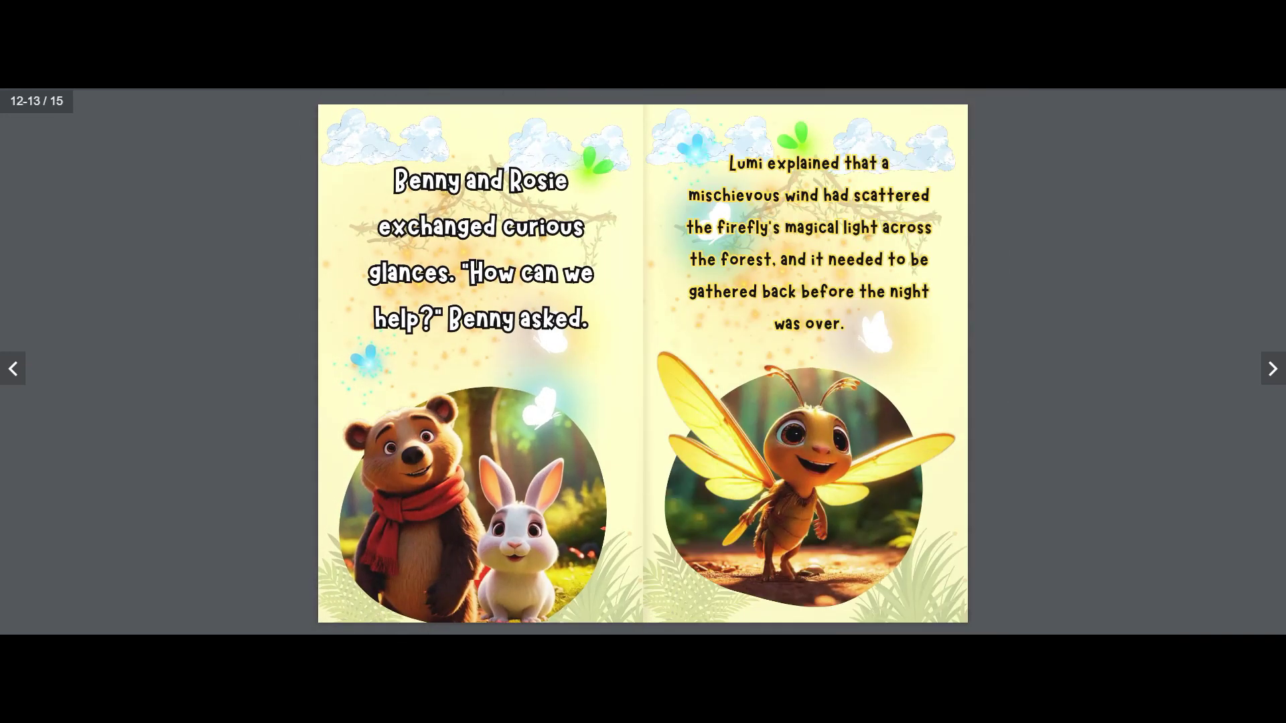